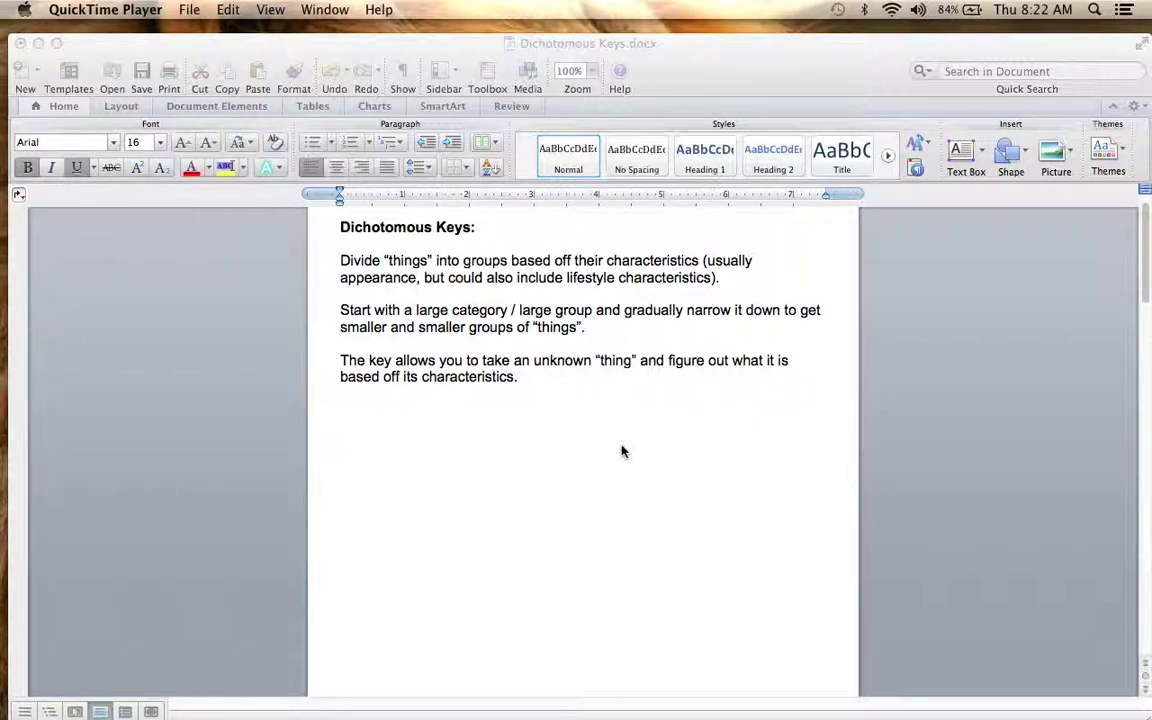
Step: Below the two rows of dragon pictures, enter the bold, underlined group heading "Green Body"
scroll(621, 452, down, 10)
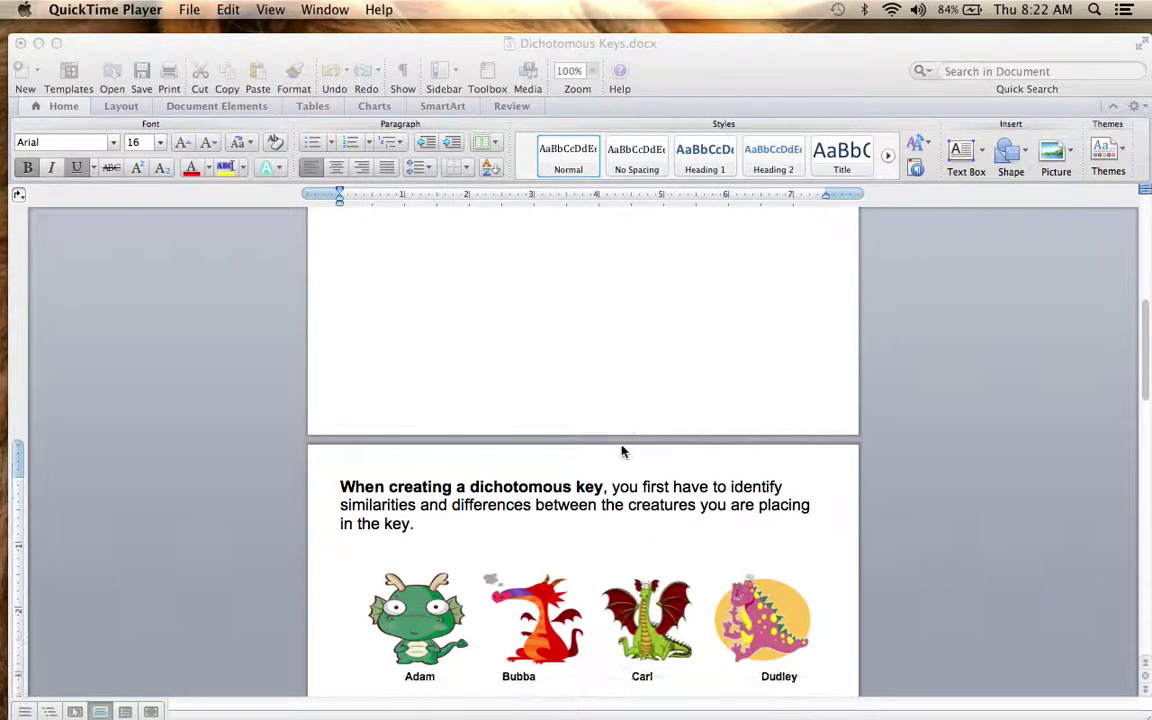
scroll(621, 452, down, 5)
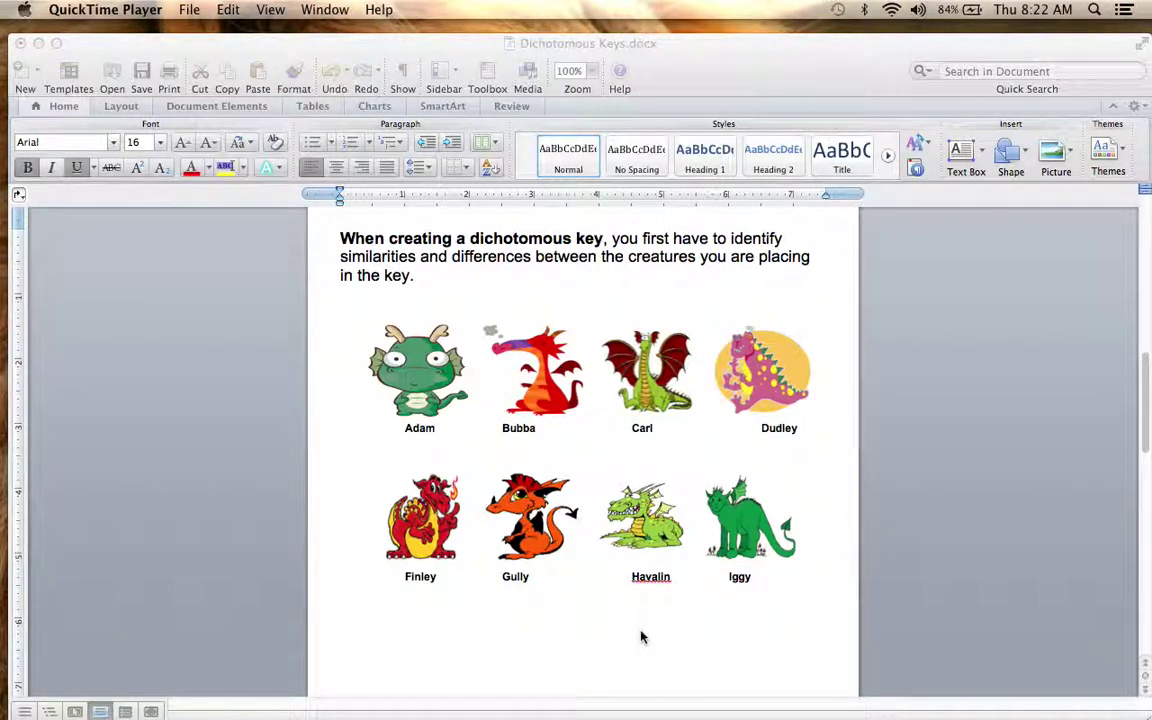
scroll(643, 636, down, 1)
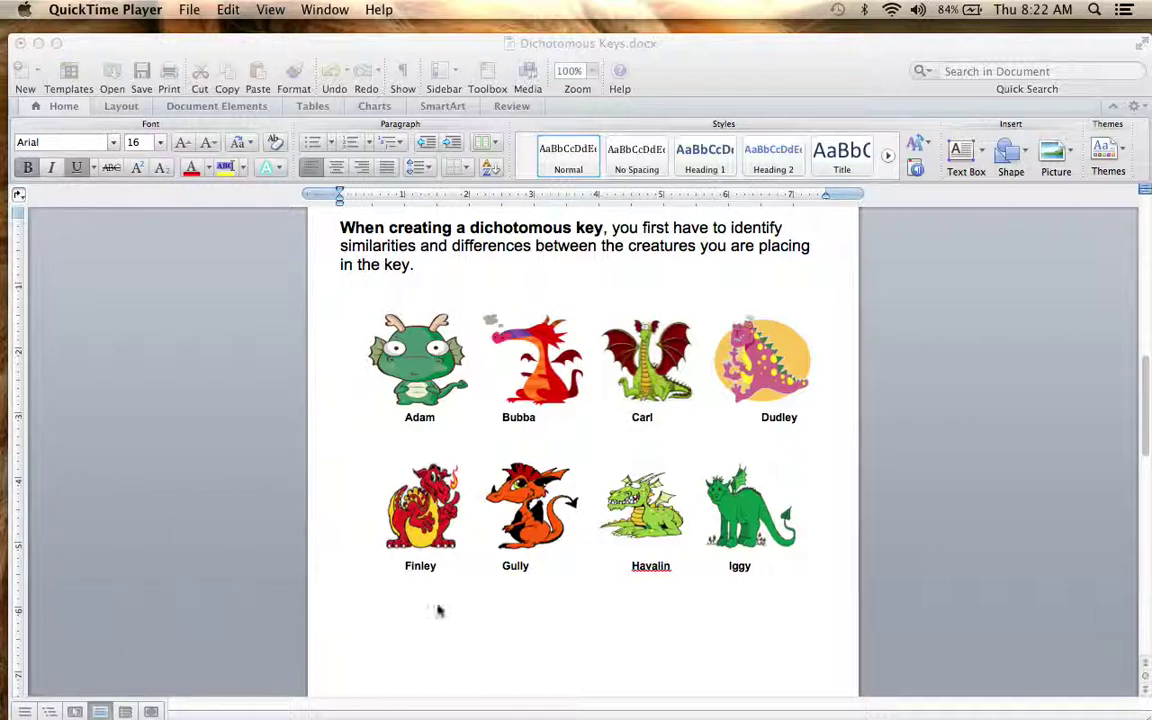
click(380, 617)
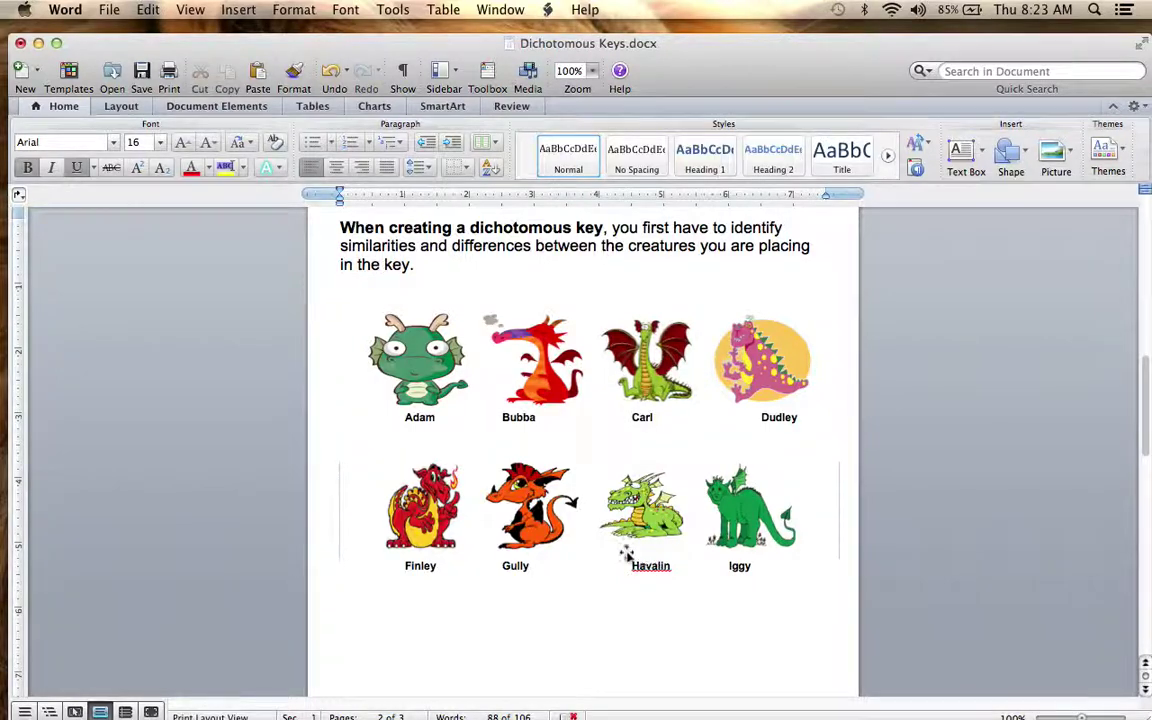
click(547, 613)
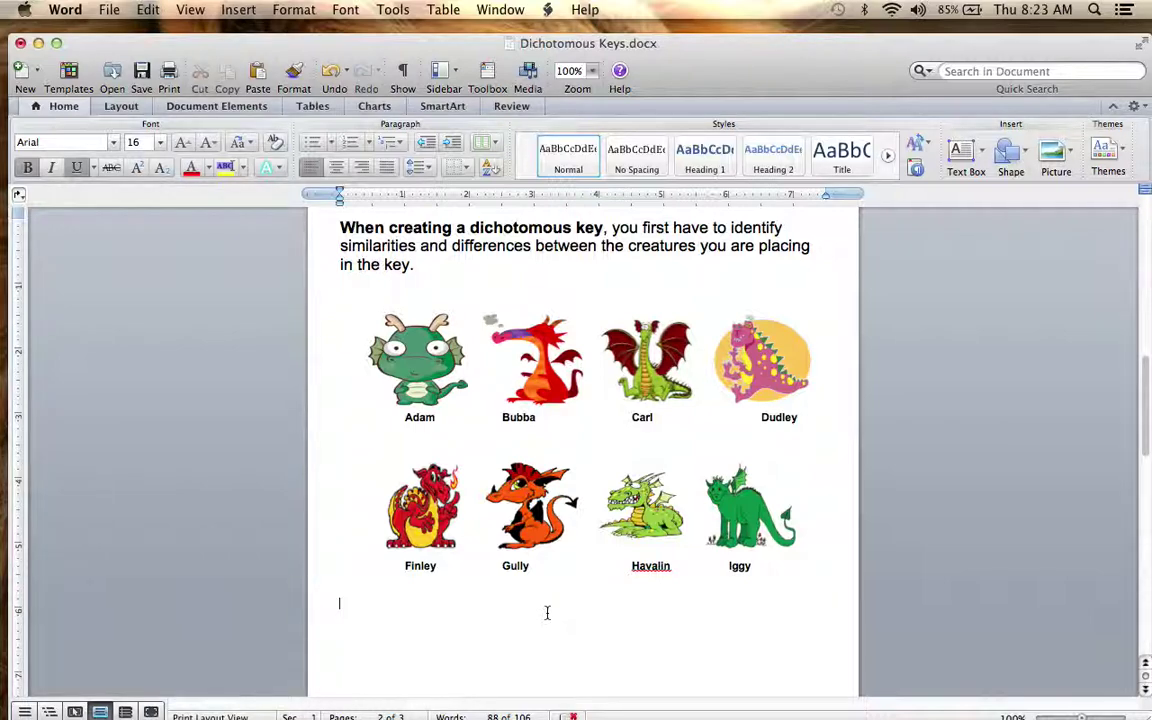
text(Green Body)
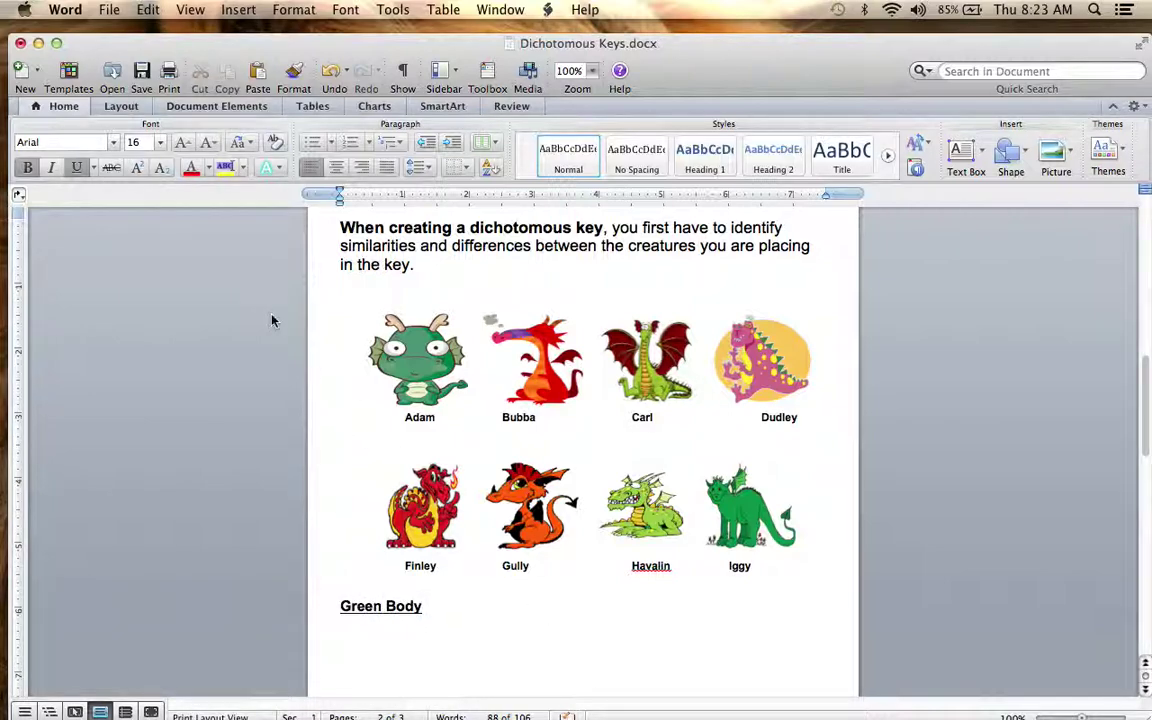
Step: Complete the heading line with "vs." without underline and an underlined "Not Green Body", spaced out across the page
click(77, 168)
key(Tab)
key(Tab)
key(Tab)
key(Tab)
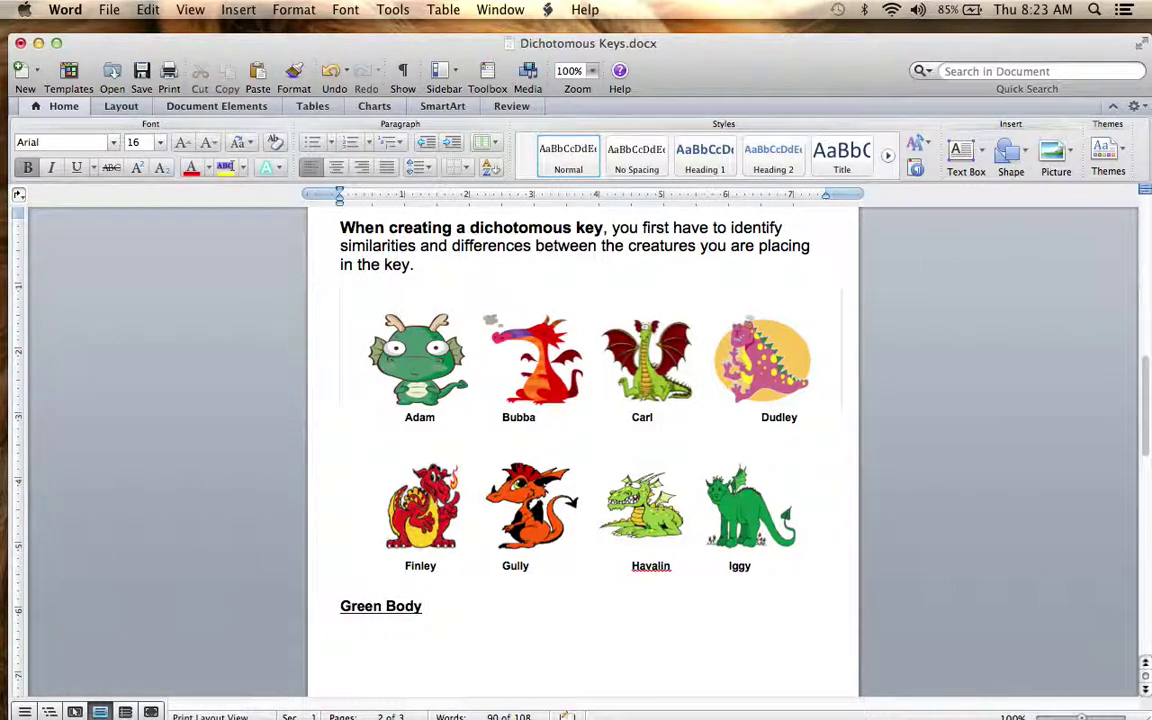
text(vs.)
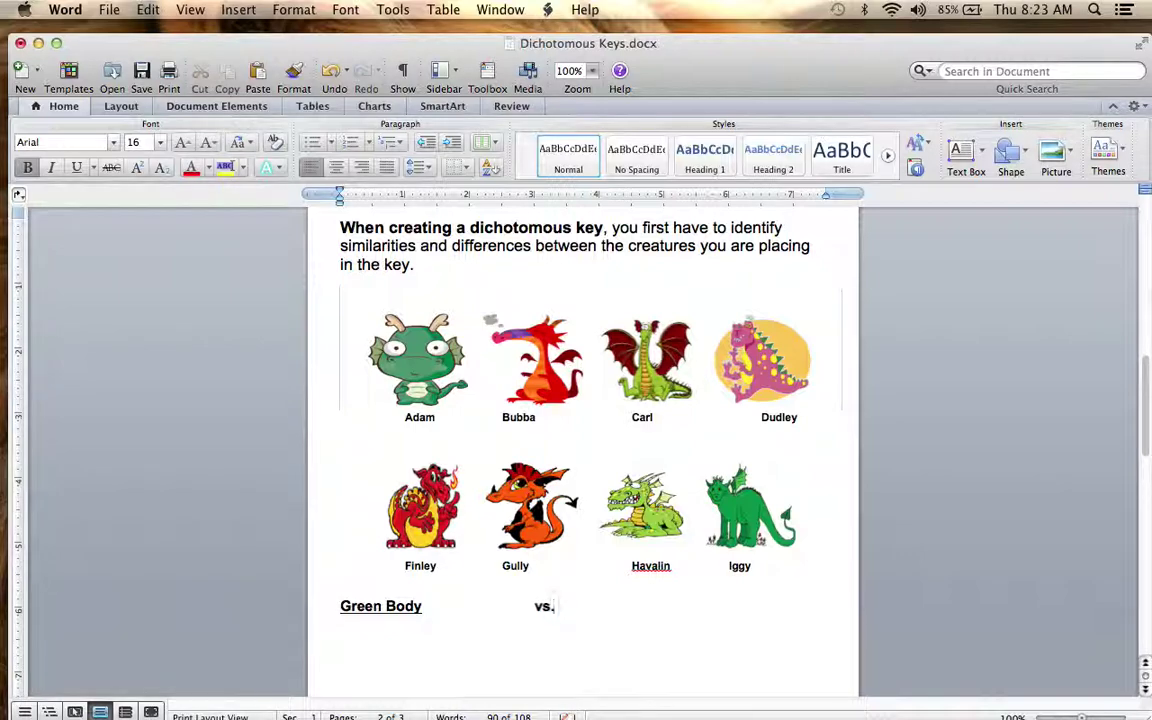
key(Tab)
key(Tab)
key(Tab)
click(78, 168)
text(Not Green Body)
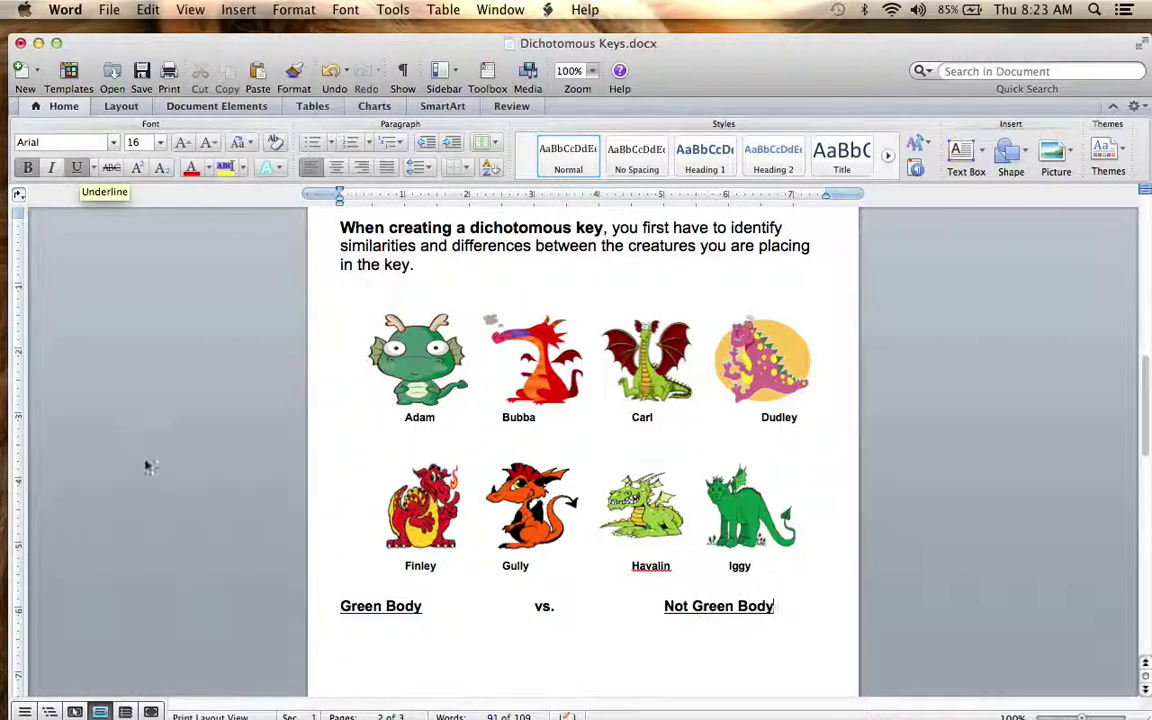
Step: List Adam, Carl, Havalin and Iggy on separate lines under Green Body in regular, non-underlined text
click(77, 168)
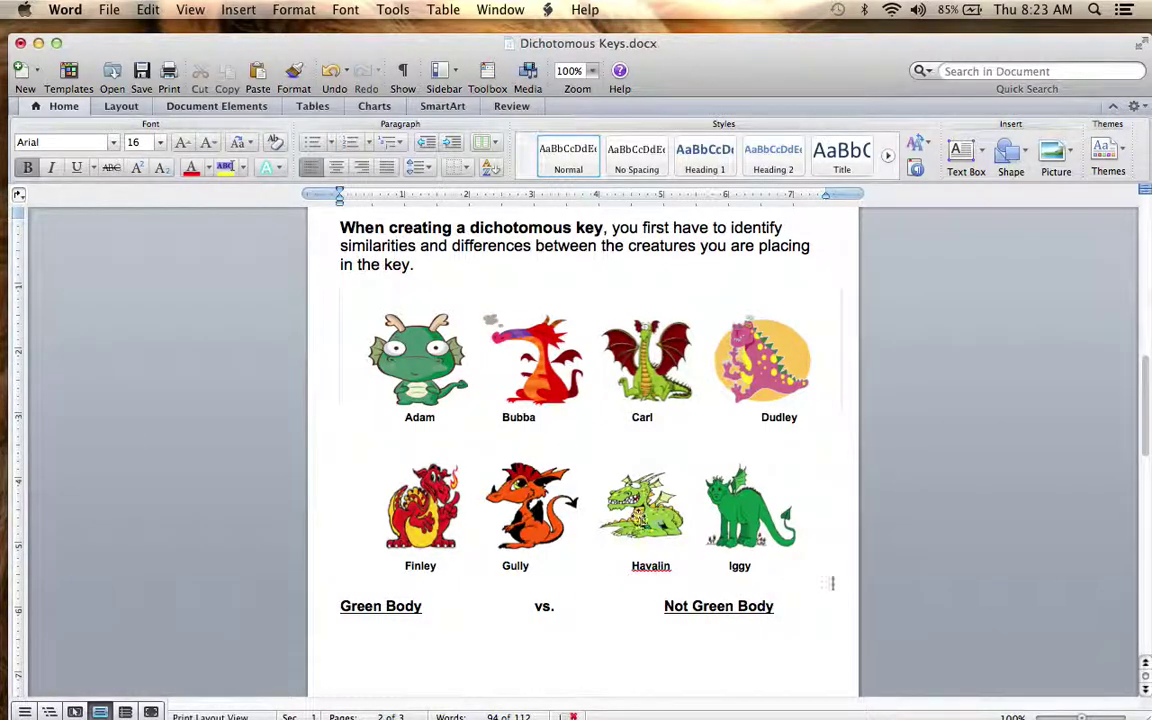
key(Return)
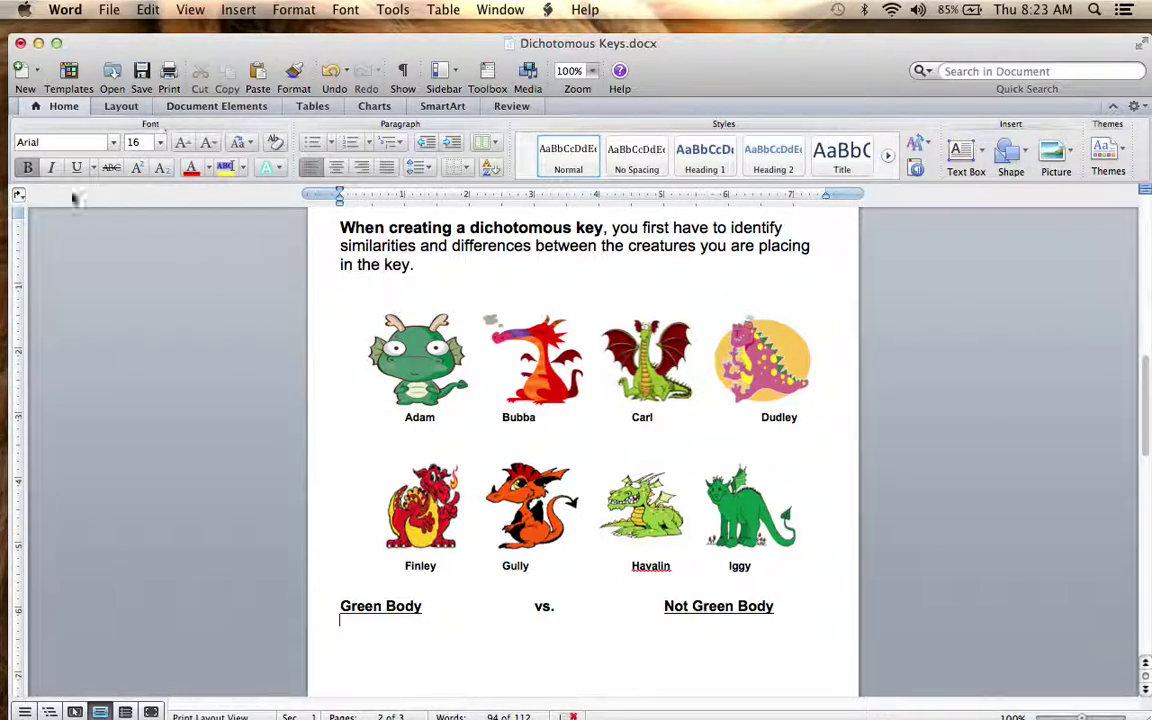
click(28, 167)
text(Adam)
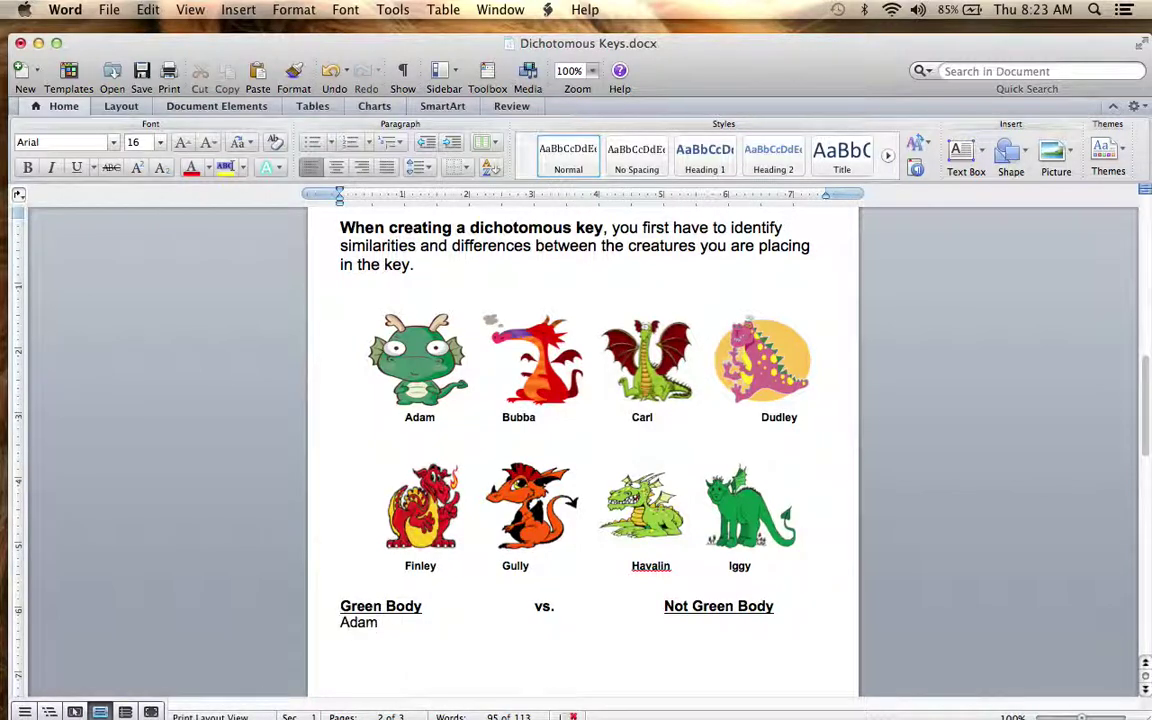
key(Return)
text(Carl)
key(Return)
text(Havalin)
key(Return)
text(Iggy)
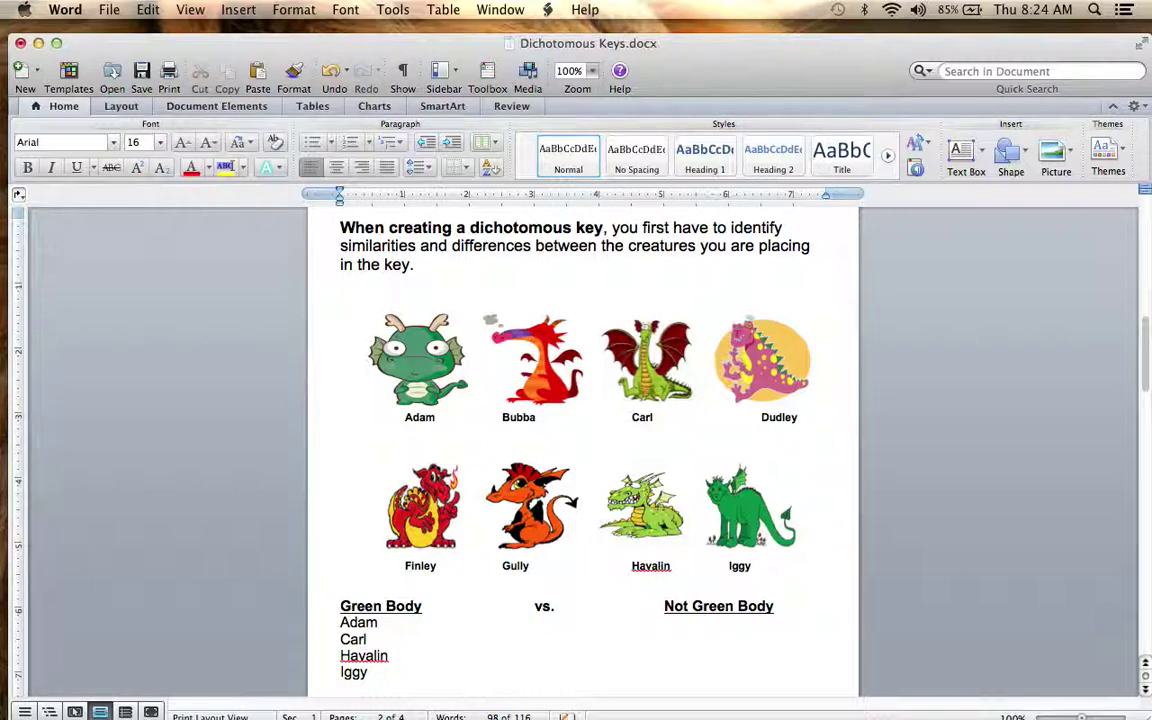
Step: List Bubba, Dudley, Finley and Gully on separate lines under Not Green Body
click(665, 622)
text(Bubba)
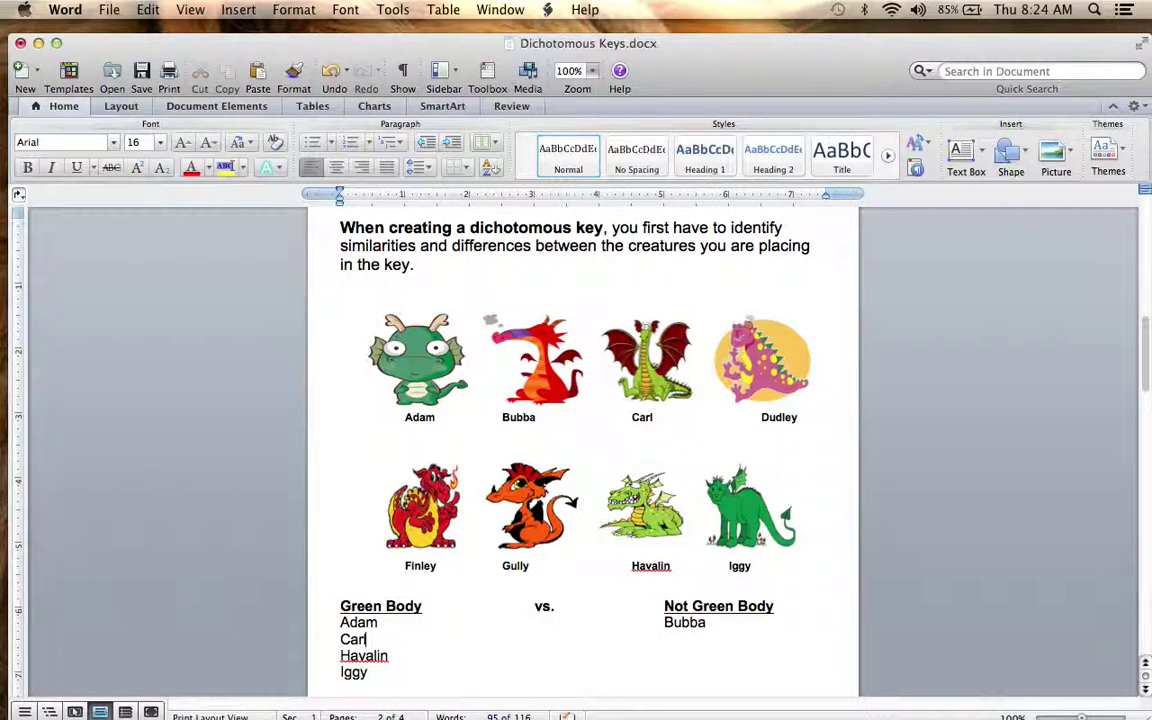
key(Return)
text(Dudley)
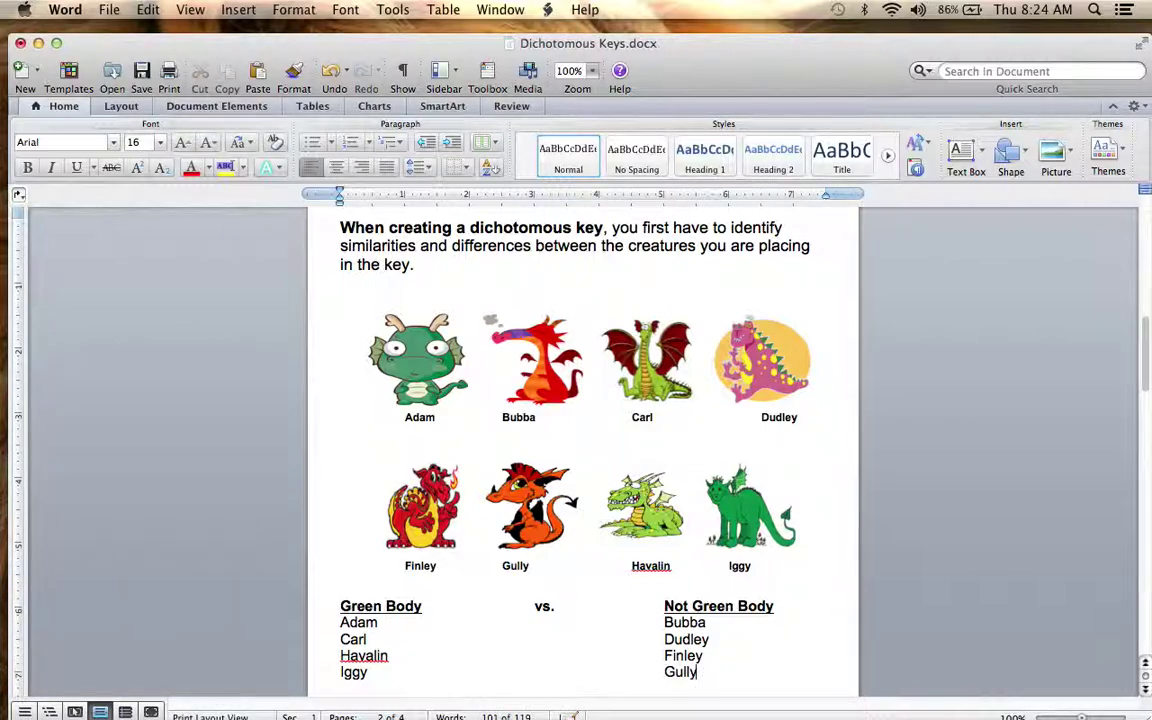
Step: Below the Green Body list, add an indented bold heading "Wings on Back vs. Not Winged" with only the two group names underlined
scroll(442, 617, down, 3)
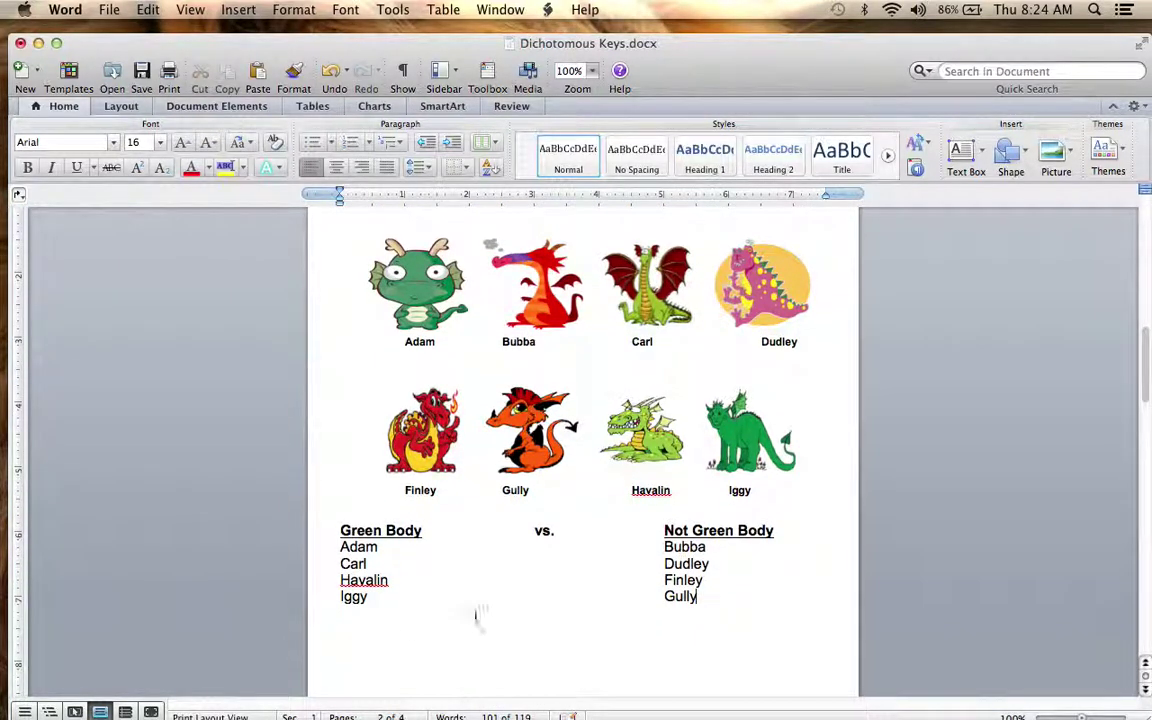
click(391, 550)
click(28, 167)
click(77, 169)
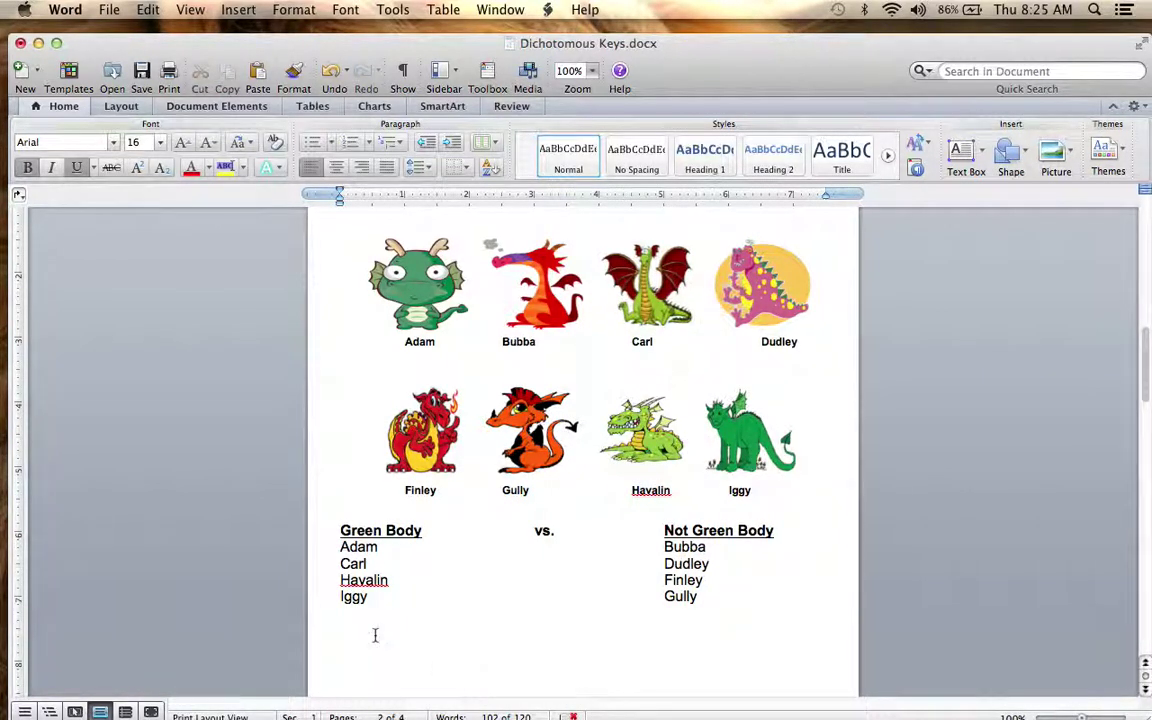
text(Wings on Back)
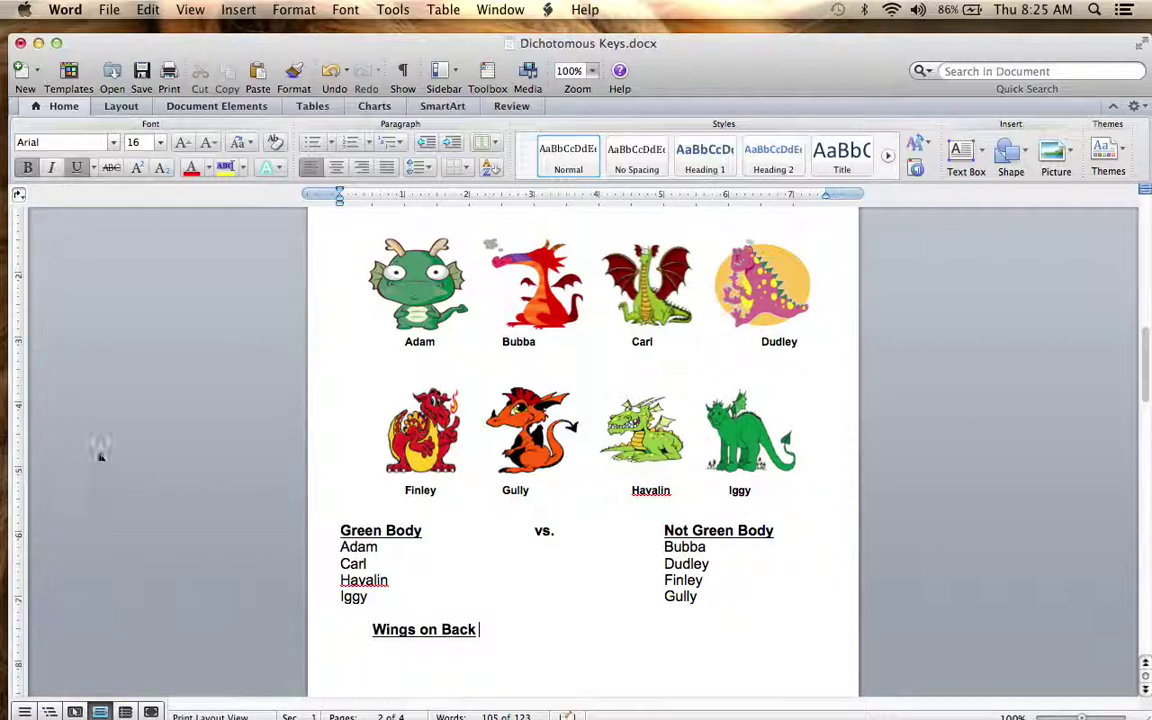
click(78, 168)
text(vs.)
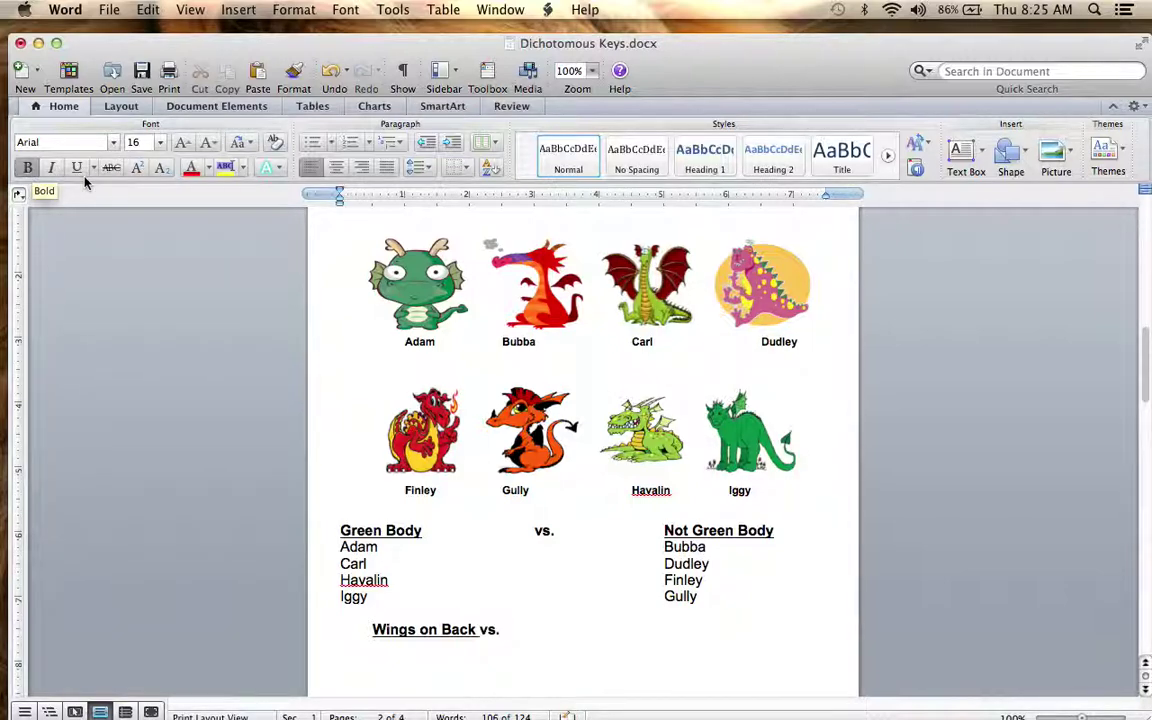
click(76, 168)
text(Not Winged)
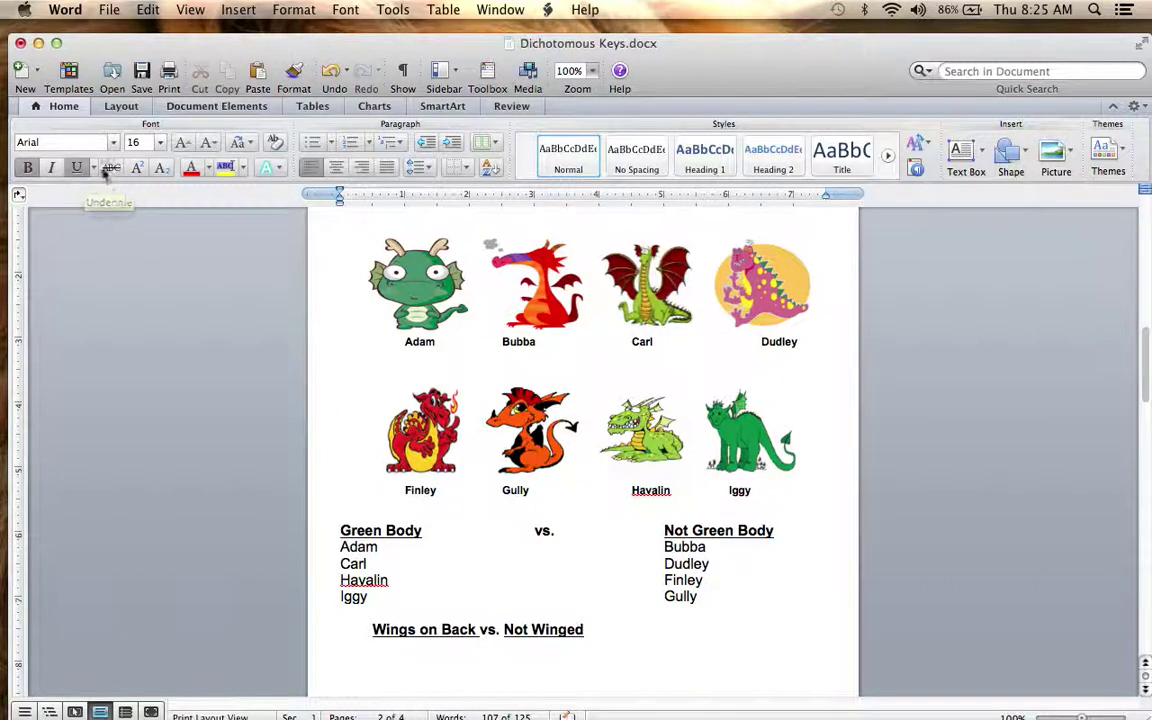
Step: In regular text, list Carl, Havalin and Iggy under Wings on Back and Adam under Not Winged
click(76, 168)
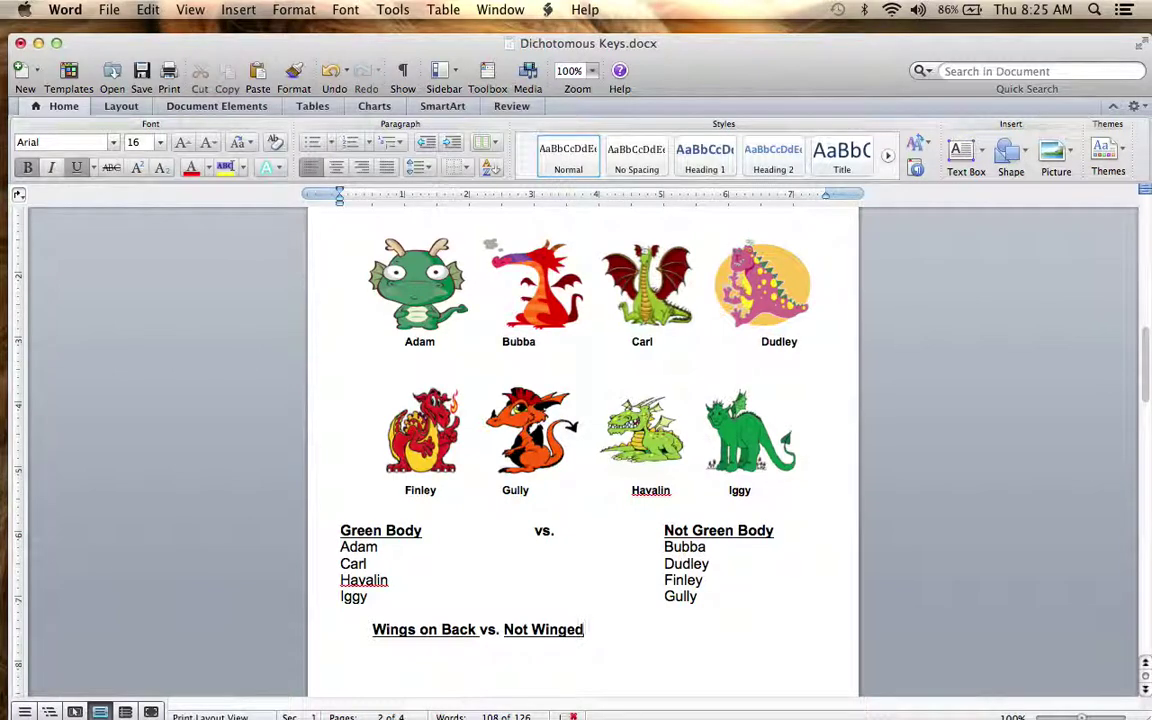
click(76, 172)
click(28, 168)
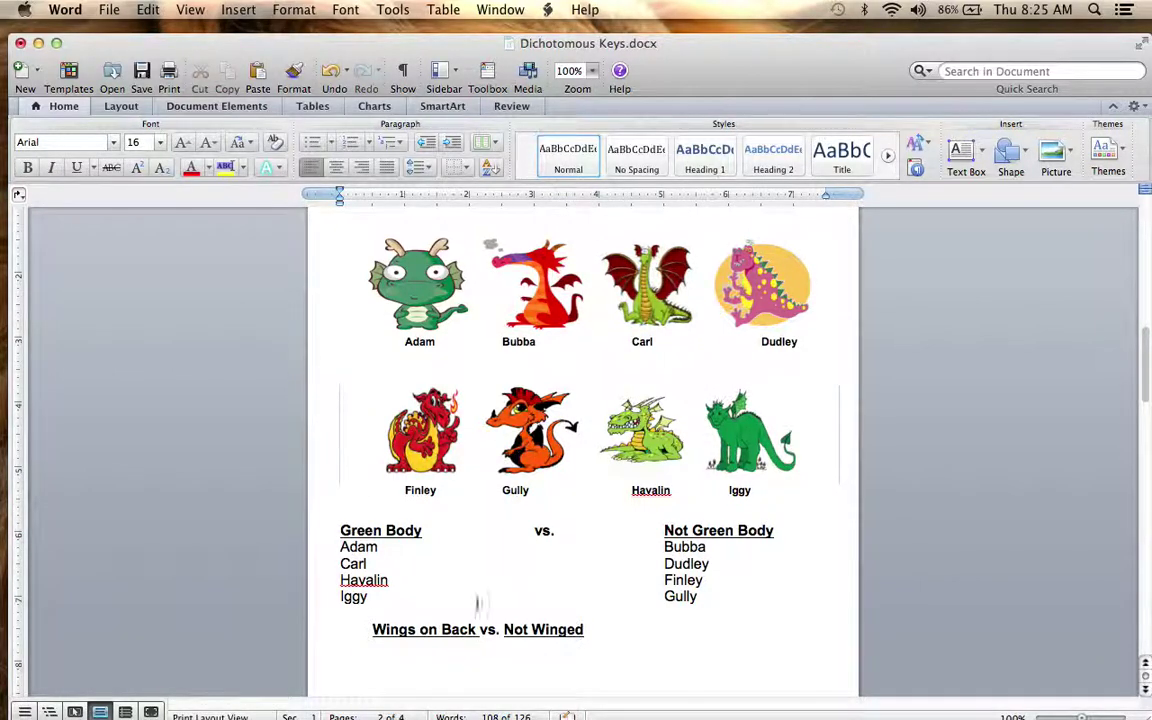
text(Carl )
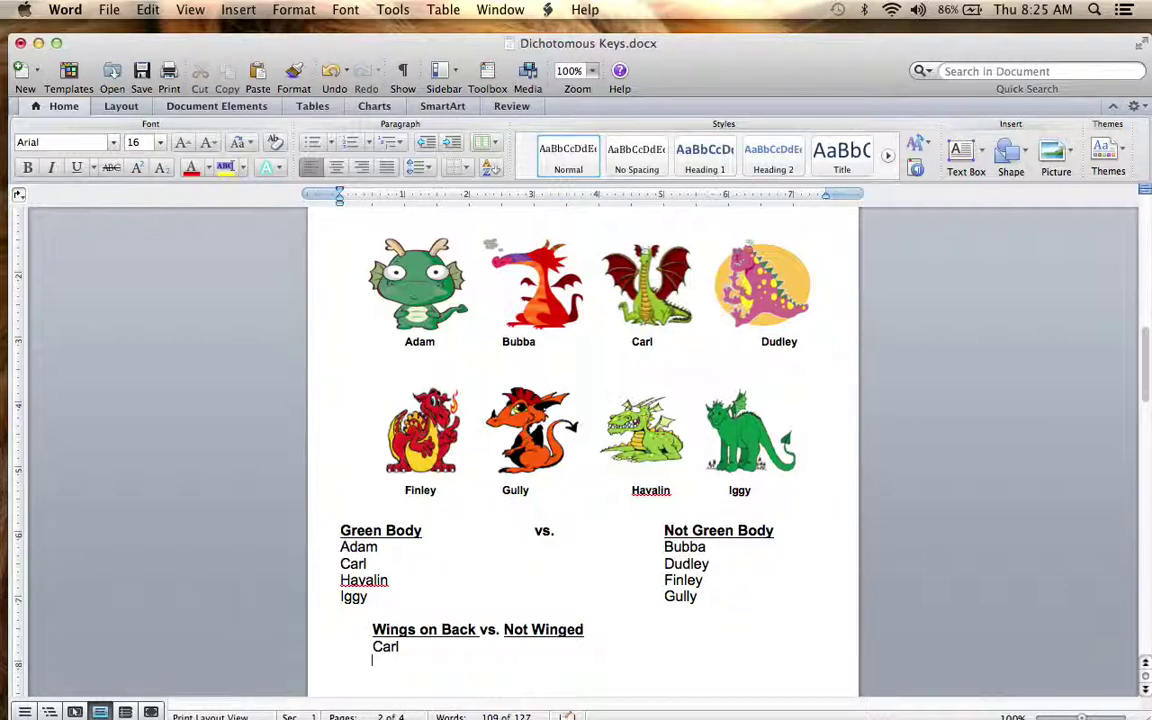
text(Havalin)
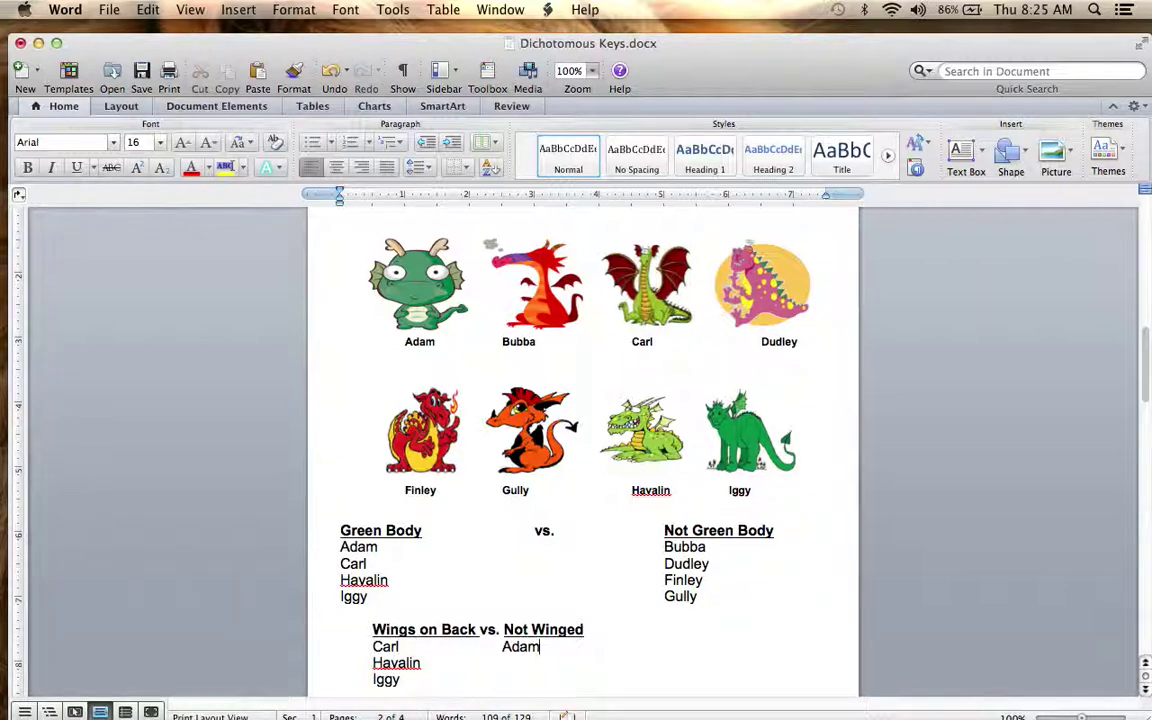
Step: Examine the pictures of Carl, Havalin and Iggy for a characteristic that divides the winged green dragons further
scroll(411, 617, down, 3)
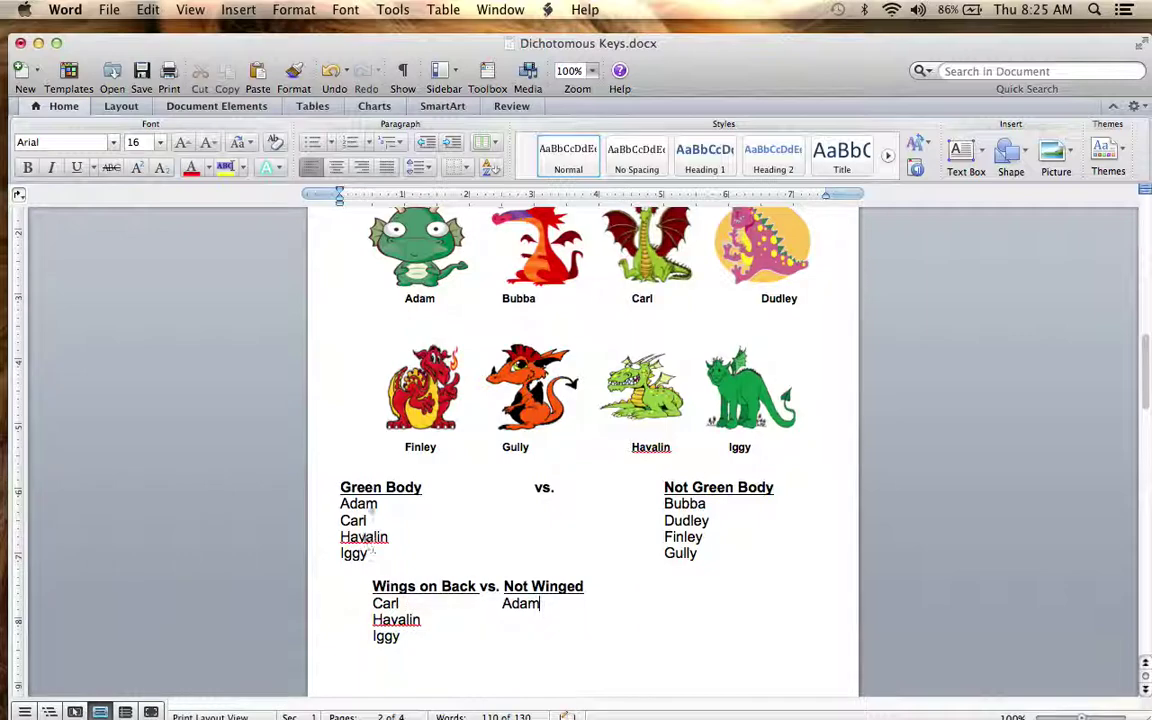
scroll(428, 262, up, 1)
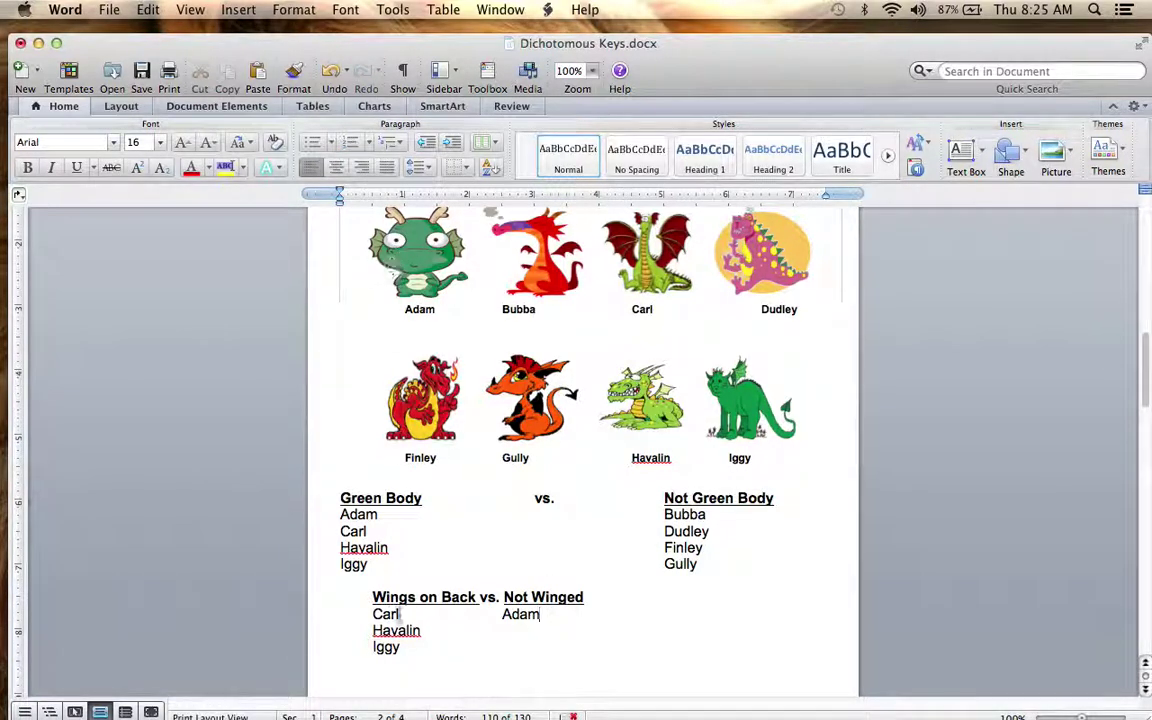
scroll(391, 660, down, 2)
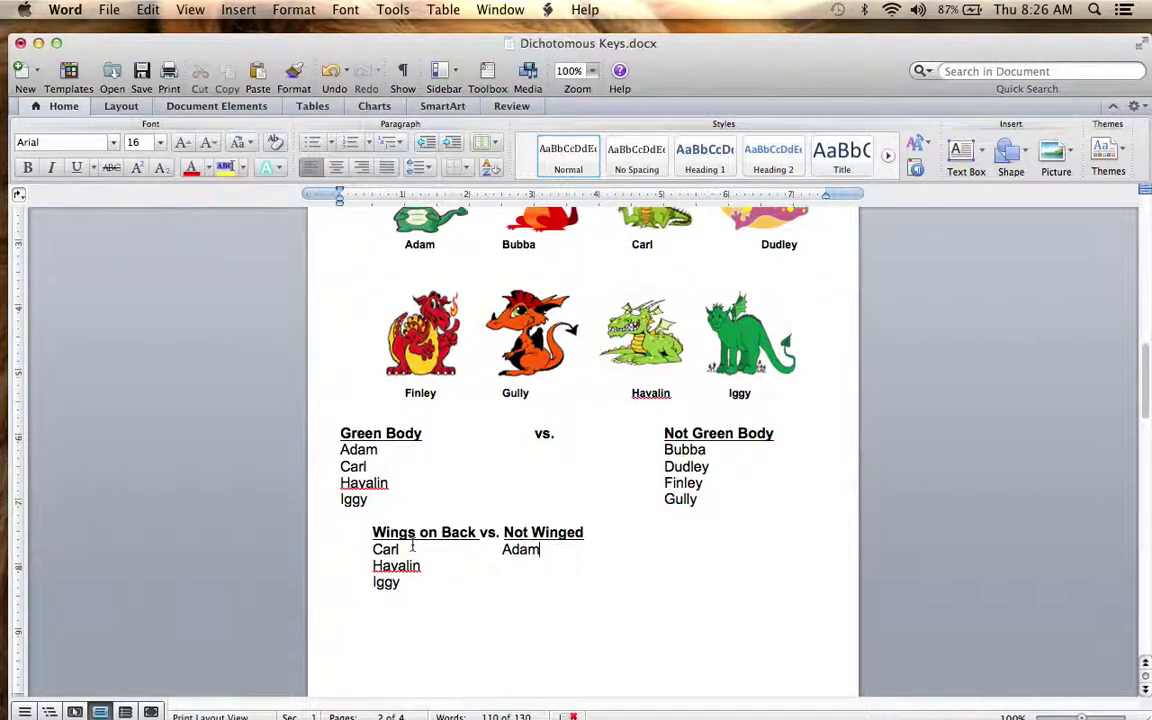
scroll(411, 545, up, 1)
click(622, 347)
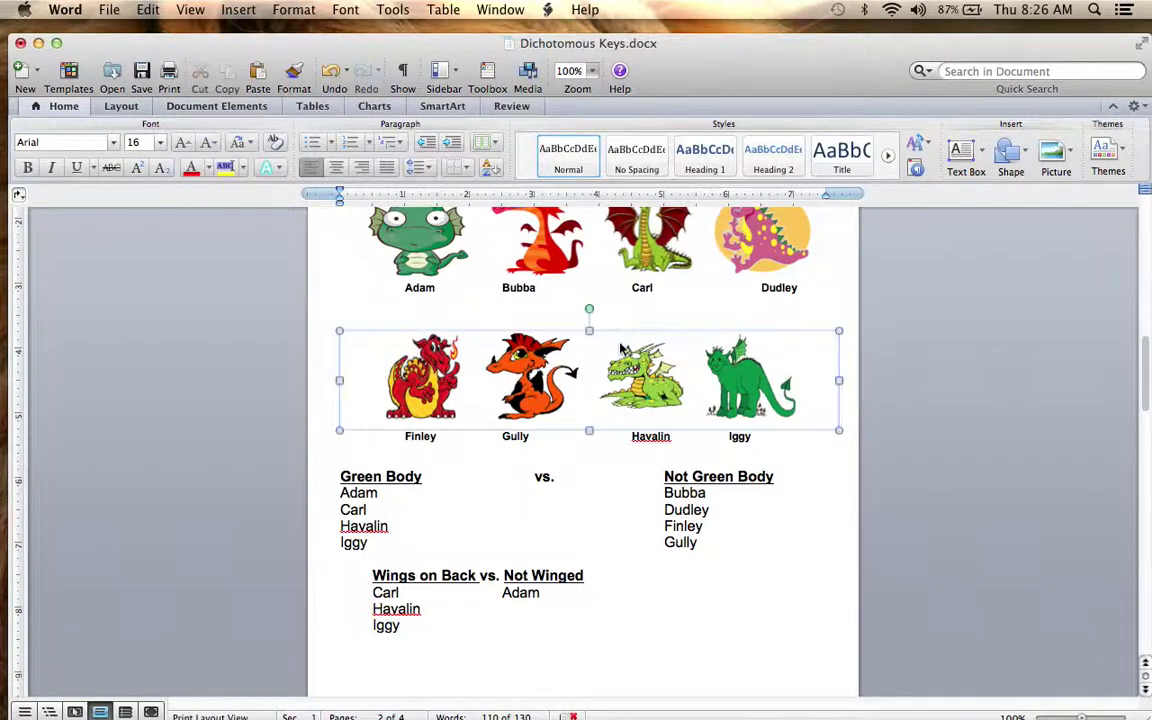
scroll(622, 347, up, 2)
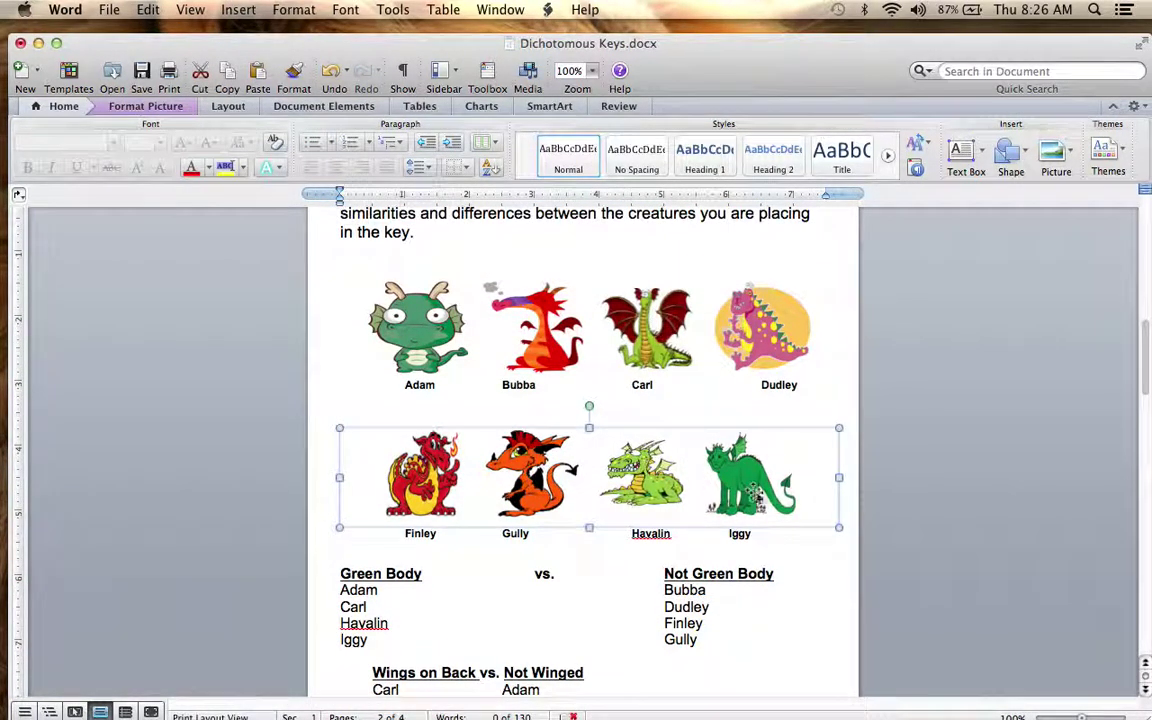
click(724, 635)
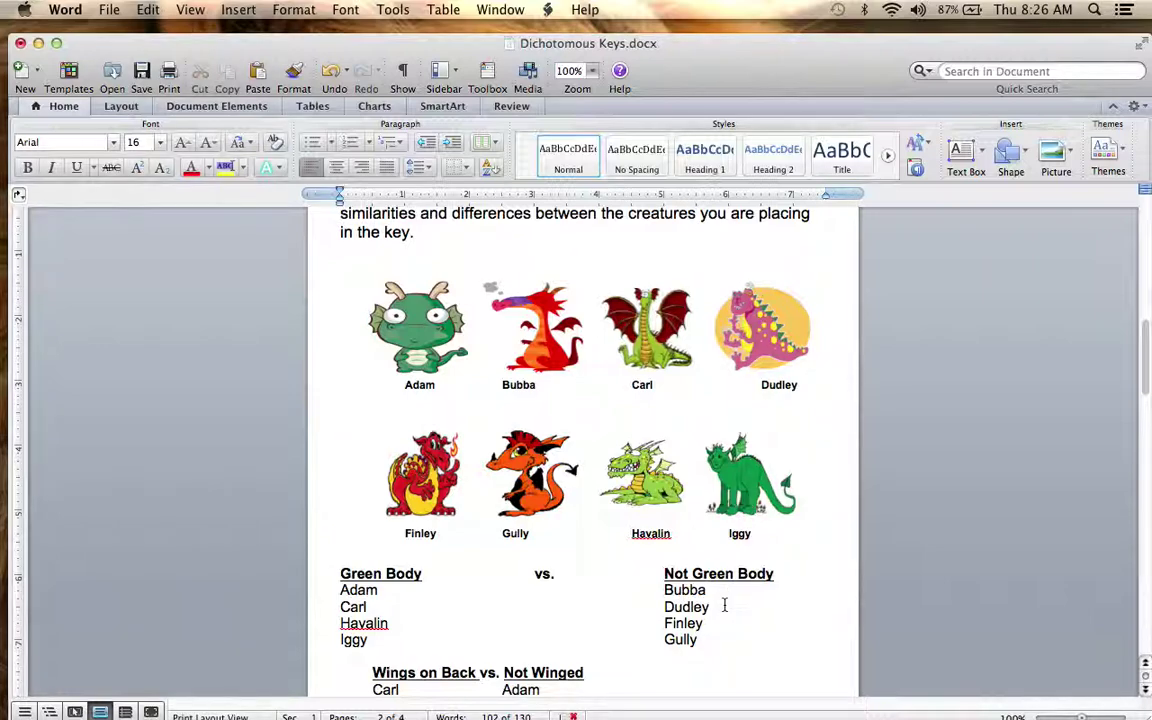
scroll(724, 605, down, 2)
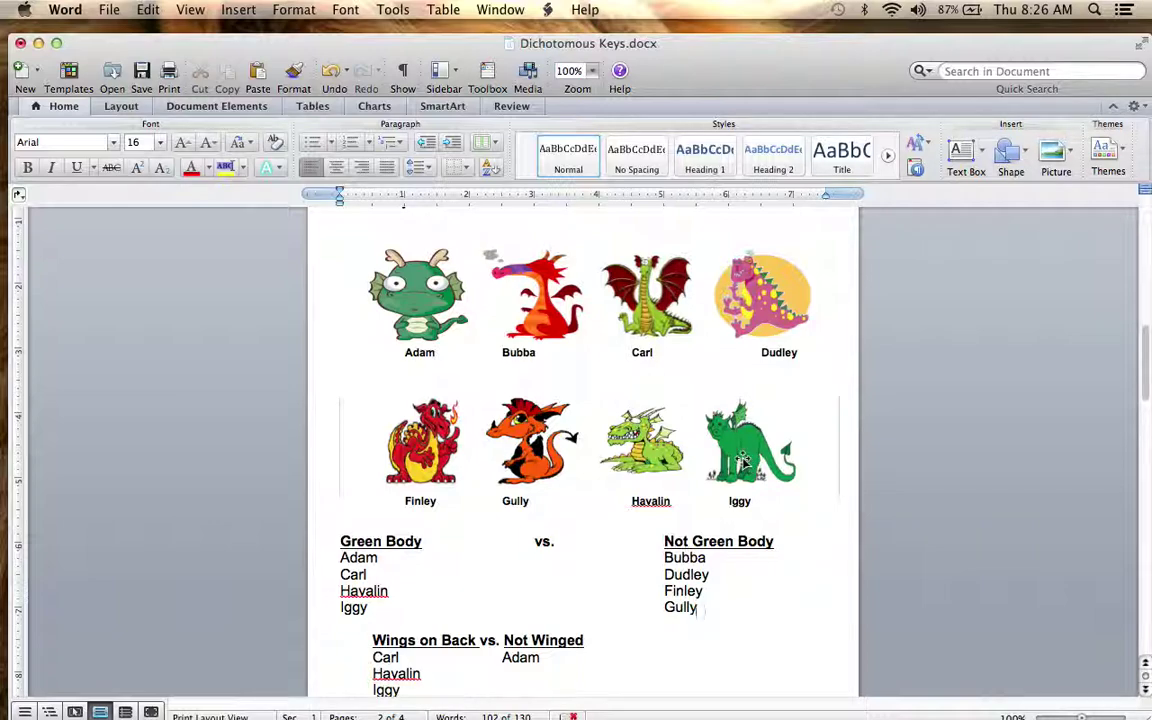
Step: Below the Wings on Back list, add an indented bold heading "Yellow-Belly vs. Solid Belly" with only the two group names underlined
scroll(742, 460, down, 3)
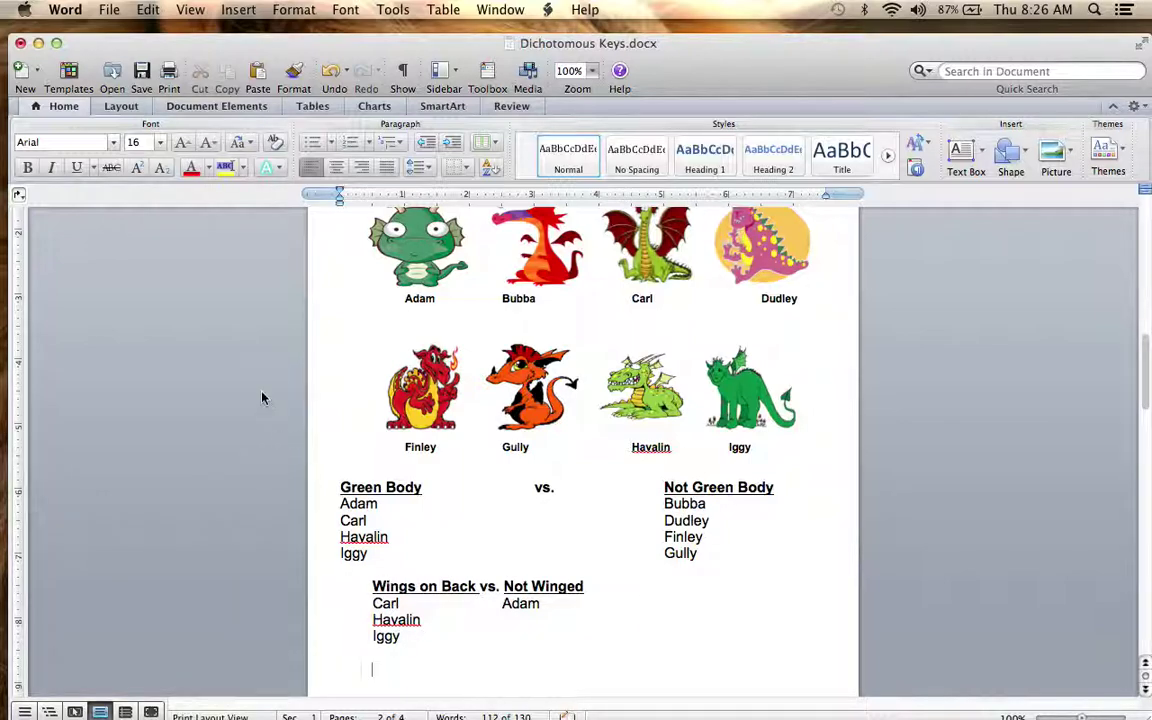
click(27, 167)
click(76, 167)
text(Y)
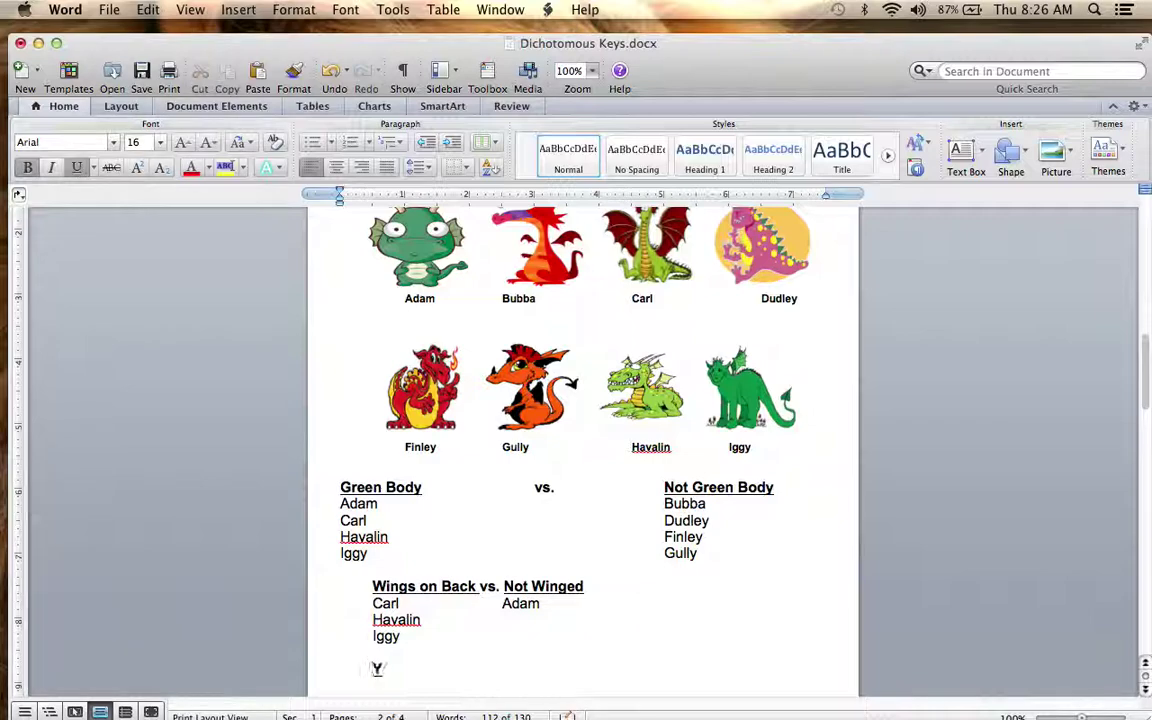
text(ellow-Bell)
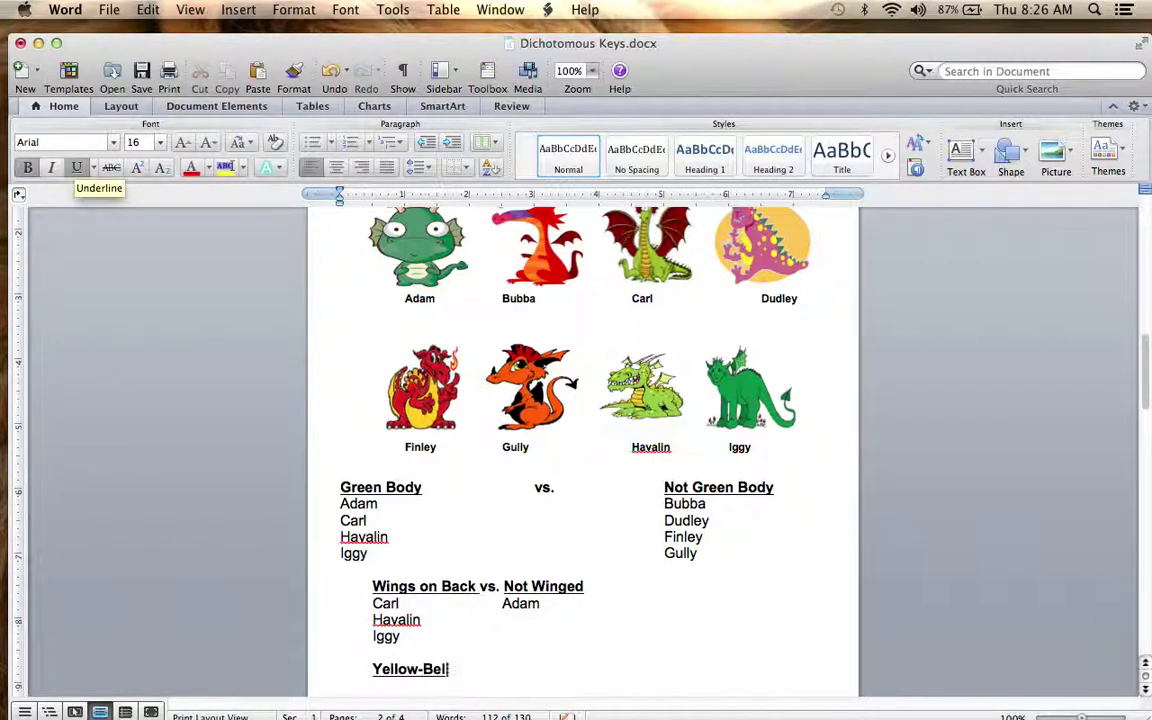
text(y)
click(72, 167)
text(vs.)
click(76, 167)
text(Solid Belly)
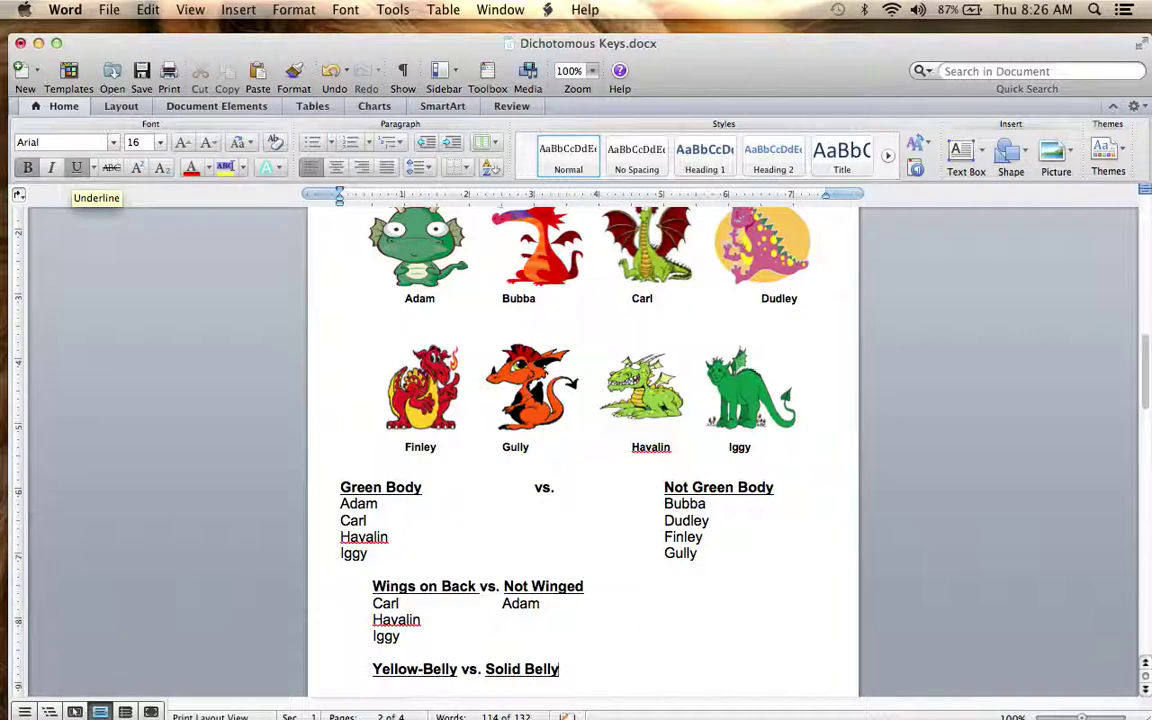
Step: In regular text, list Carl and Havalin under Yellow-Belly and Iggy under Solid Belly
click(77, 172)
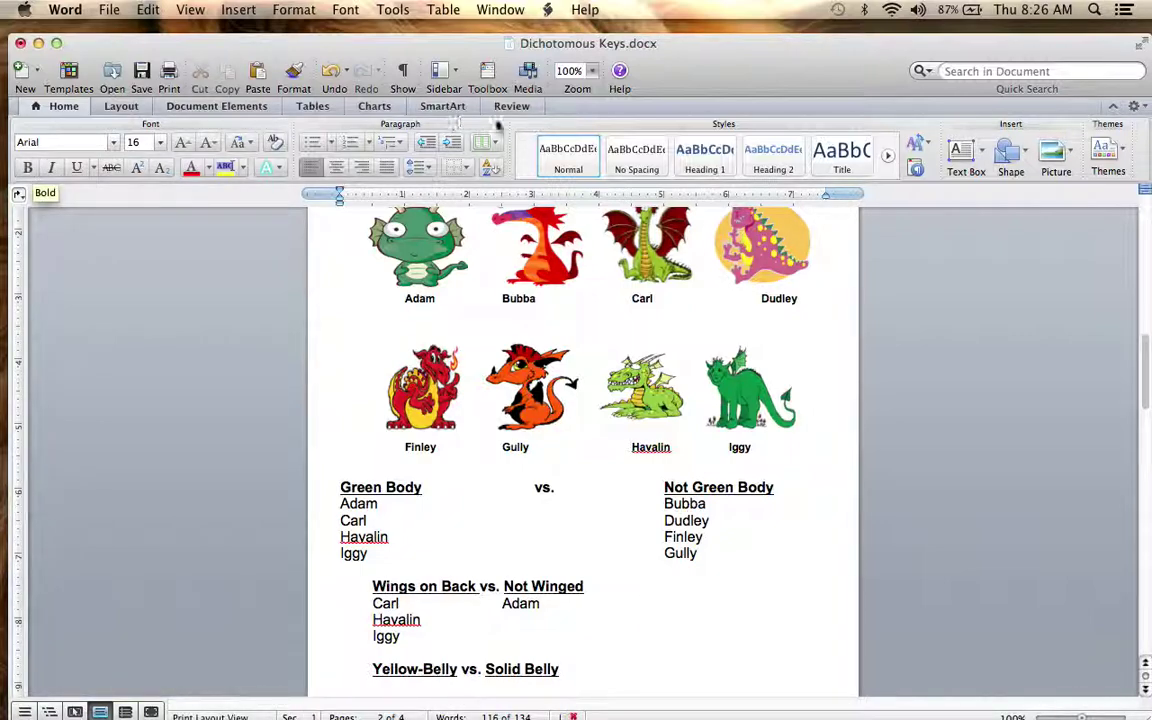
scroll(560, 284, down, 1)
text(Car)
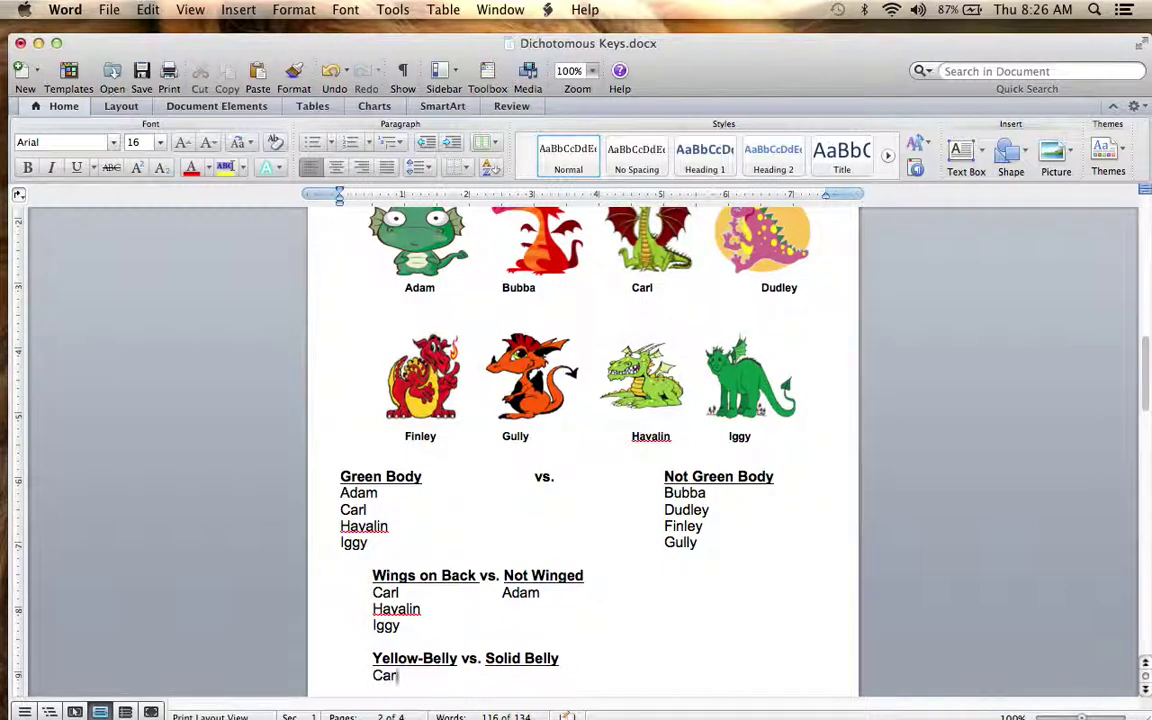
text(l Havalin)
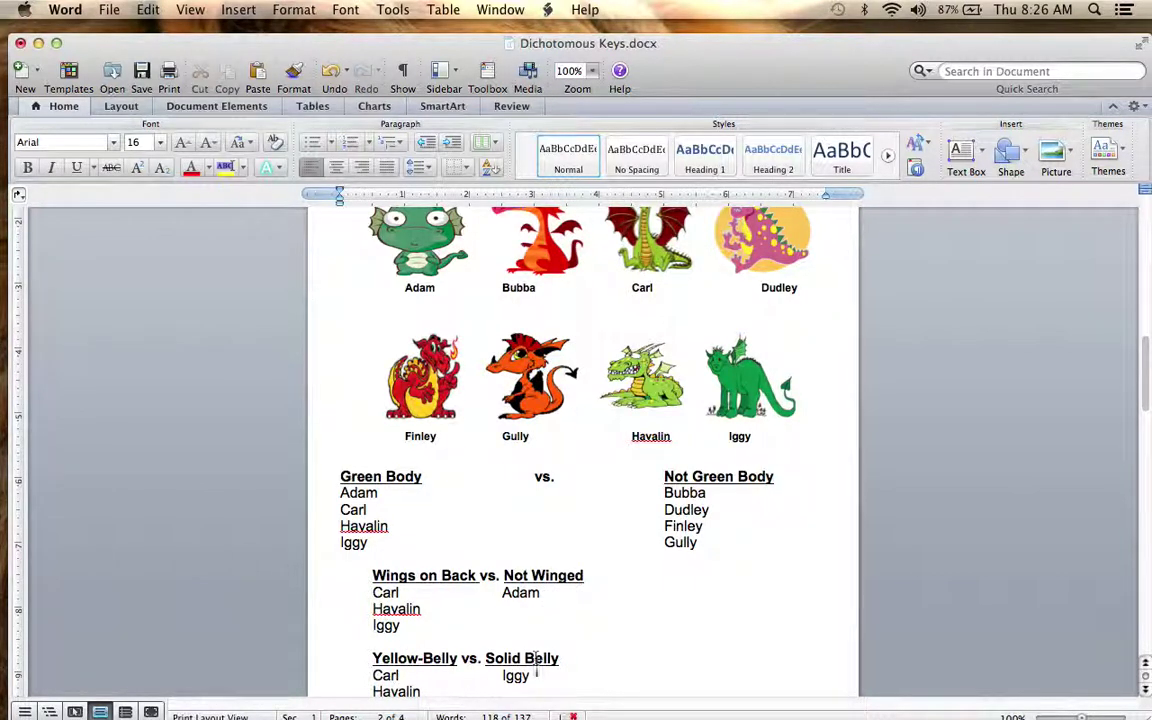
Step: Reduce all the grouping text, from the Green Body heading through the Yellow-Belly list, to font size 12
scroll(537, 677, up, 2)
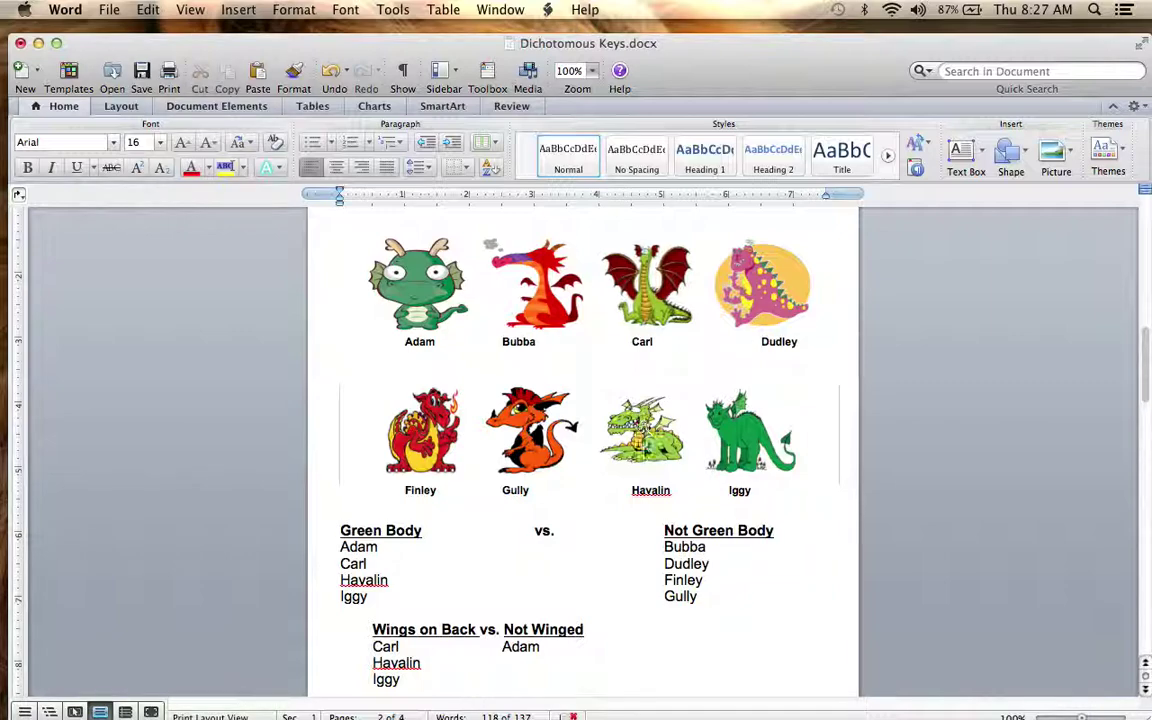
scroll(621, 531, down, 4)
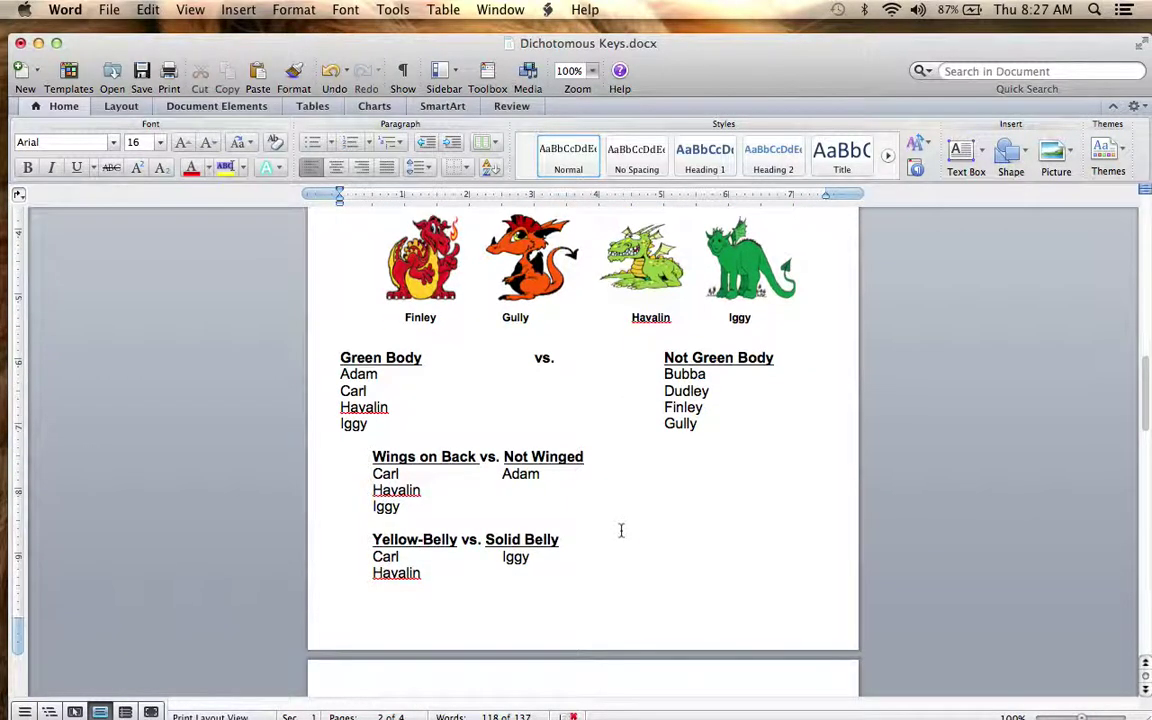
drag(341, 352, 538, 577)
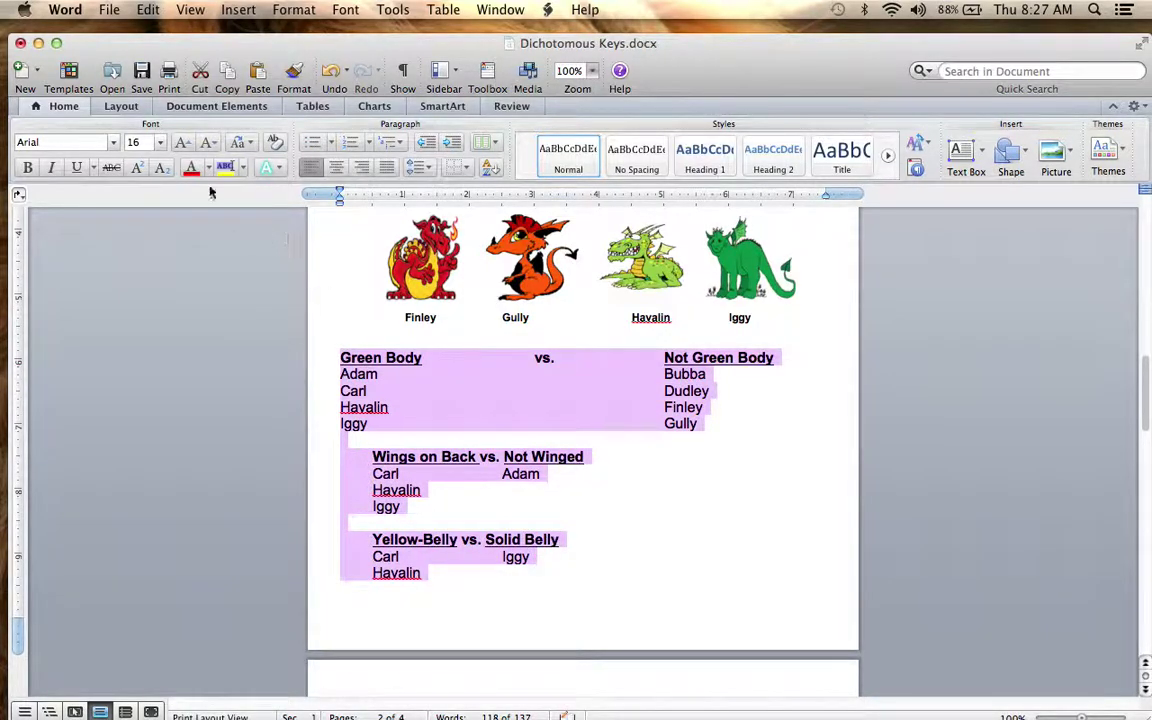
click(160, 142)
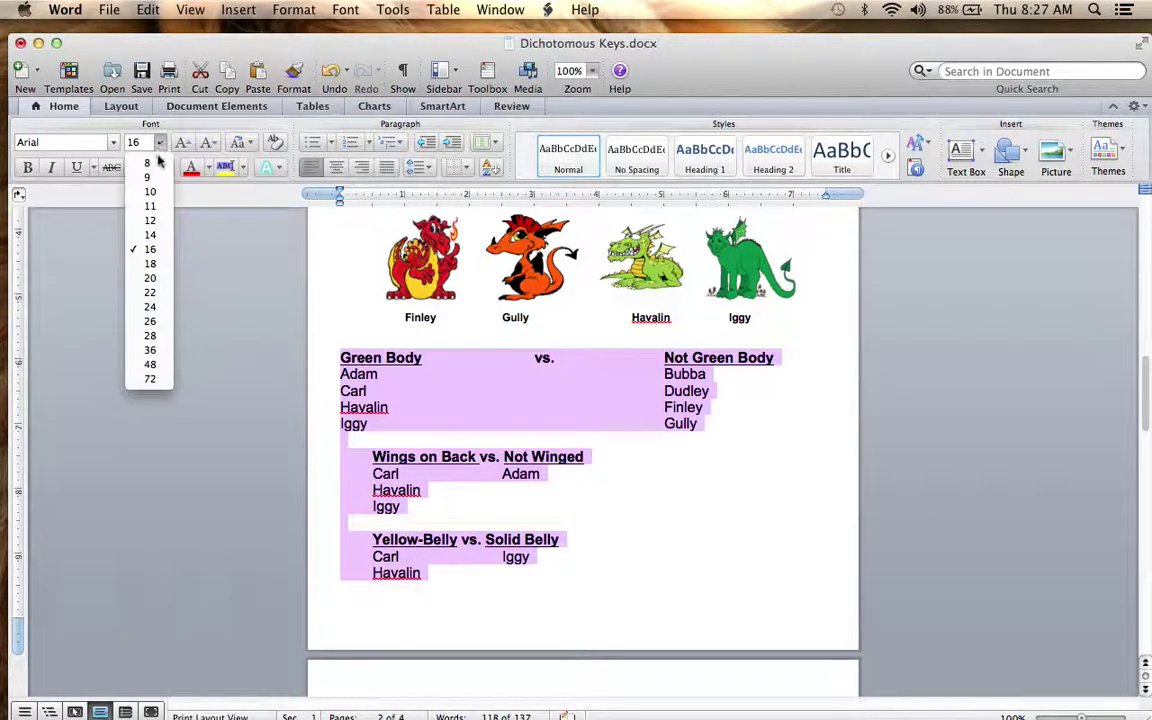
click(151, 220)
Step: Below the Yellow-Belly list, add an indented bold heading "Spotted vs. Solid" with only the two group names underlined
click(455, 526)
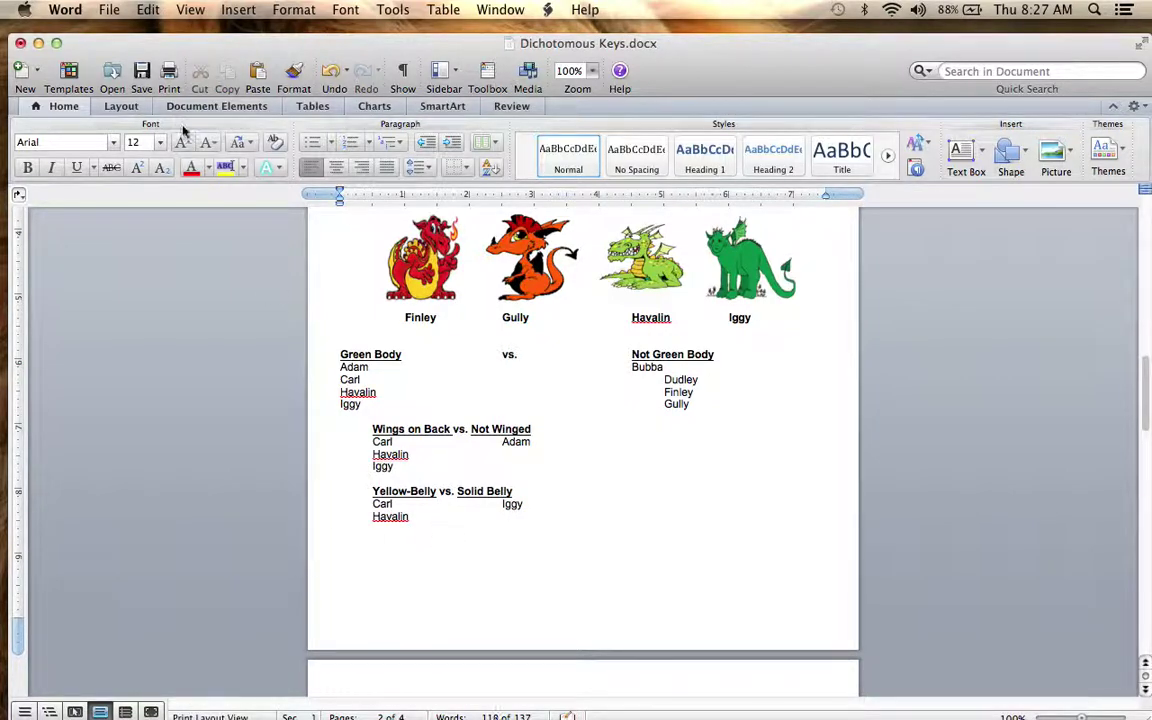
key(Return)
click(27, 168)
click(76, 168)
text(Spoted)
key(BackSpace)
key(BackSpace)
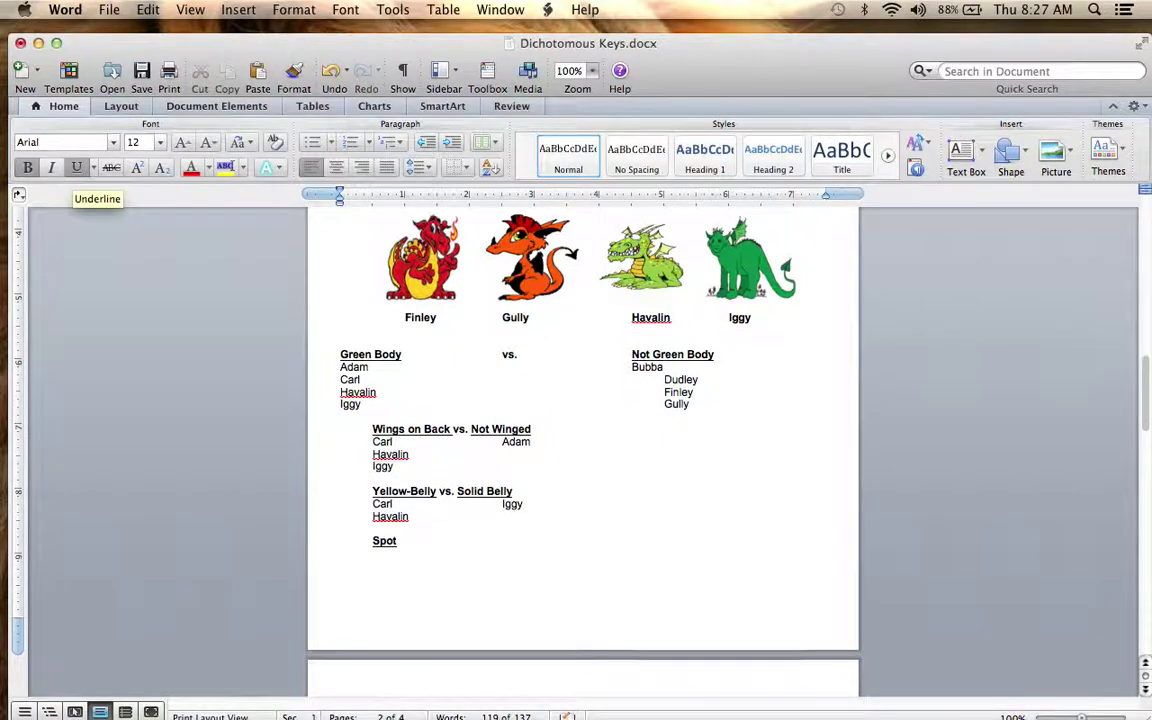
click(78, 168)
text(vs.)
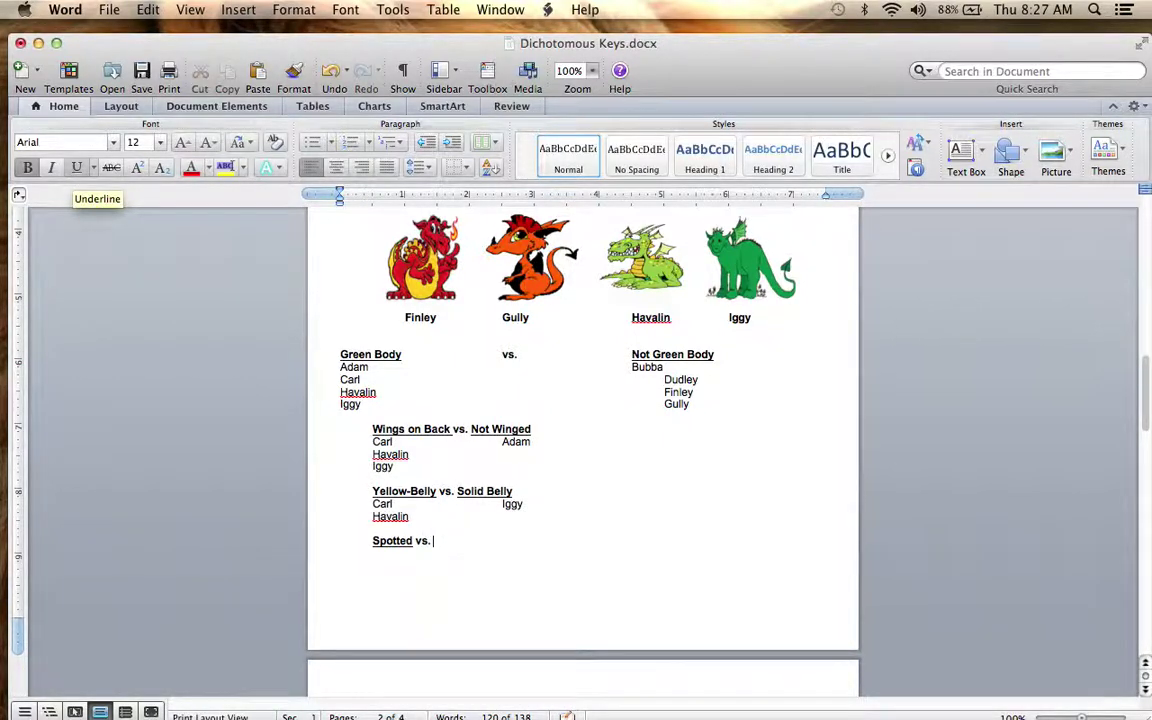
click(78, 168)
text(Sc)
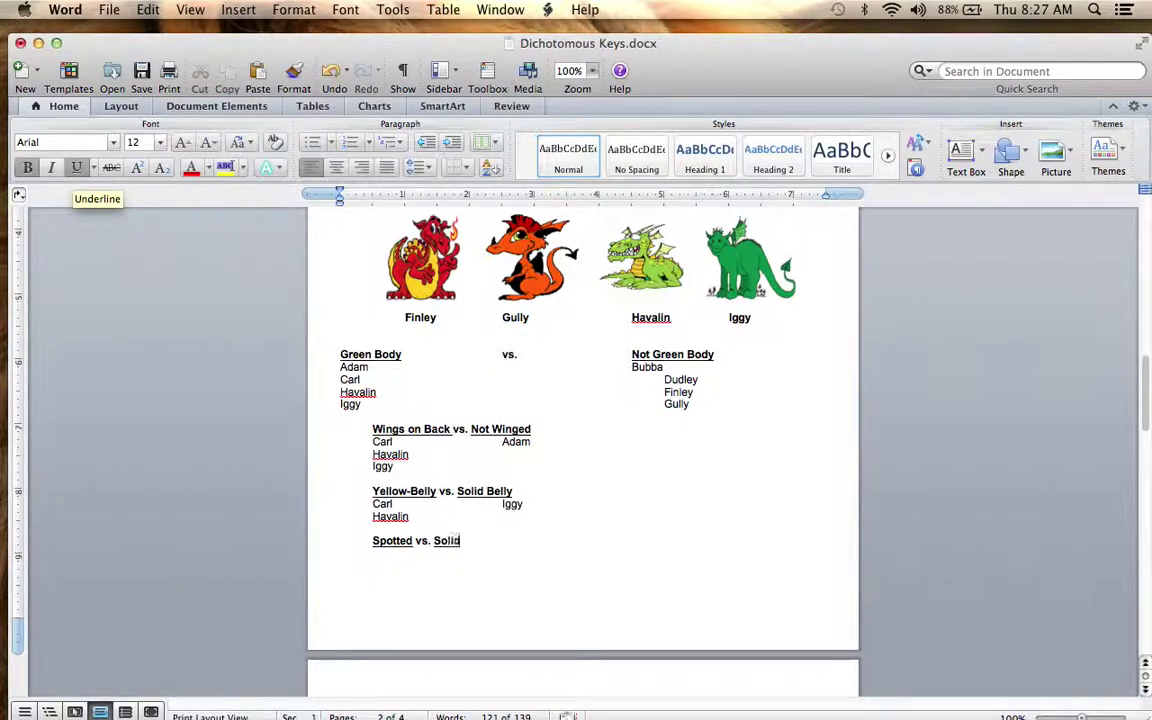
text(lid)
click(76, 168)
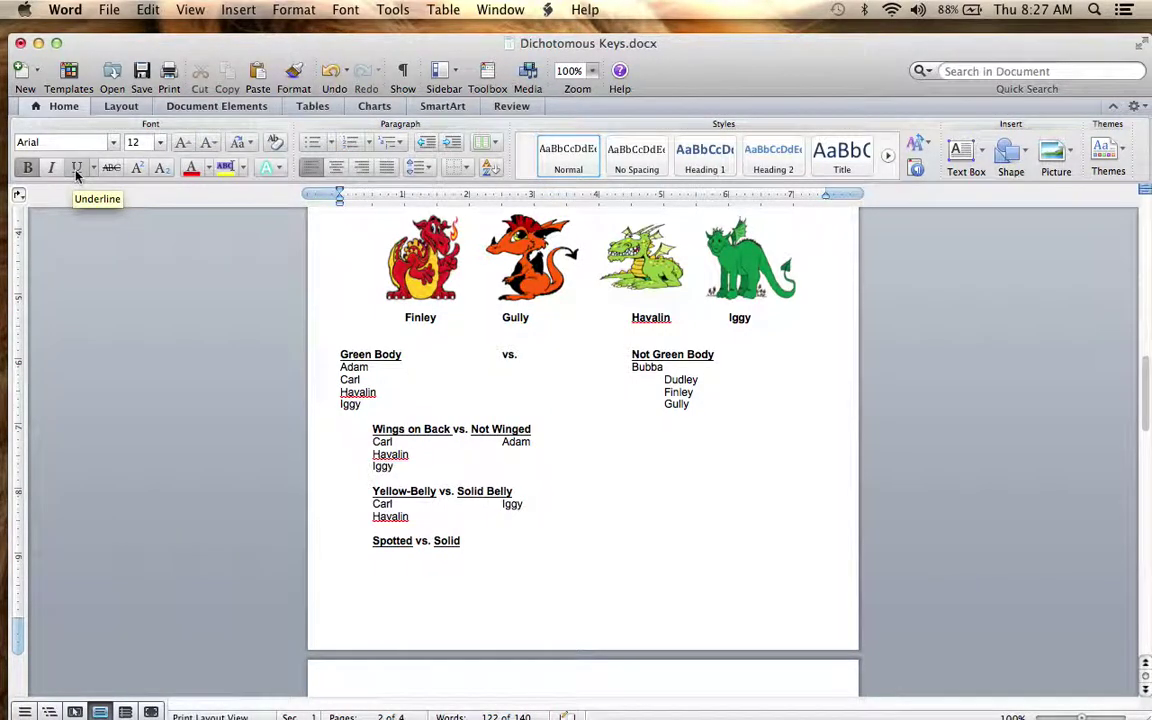
Step: In regular text, list Havalin under Spotted and Carl under Solid
key(Return)
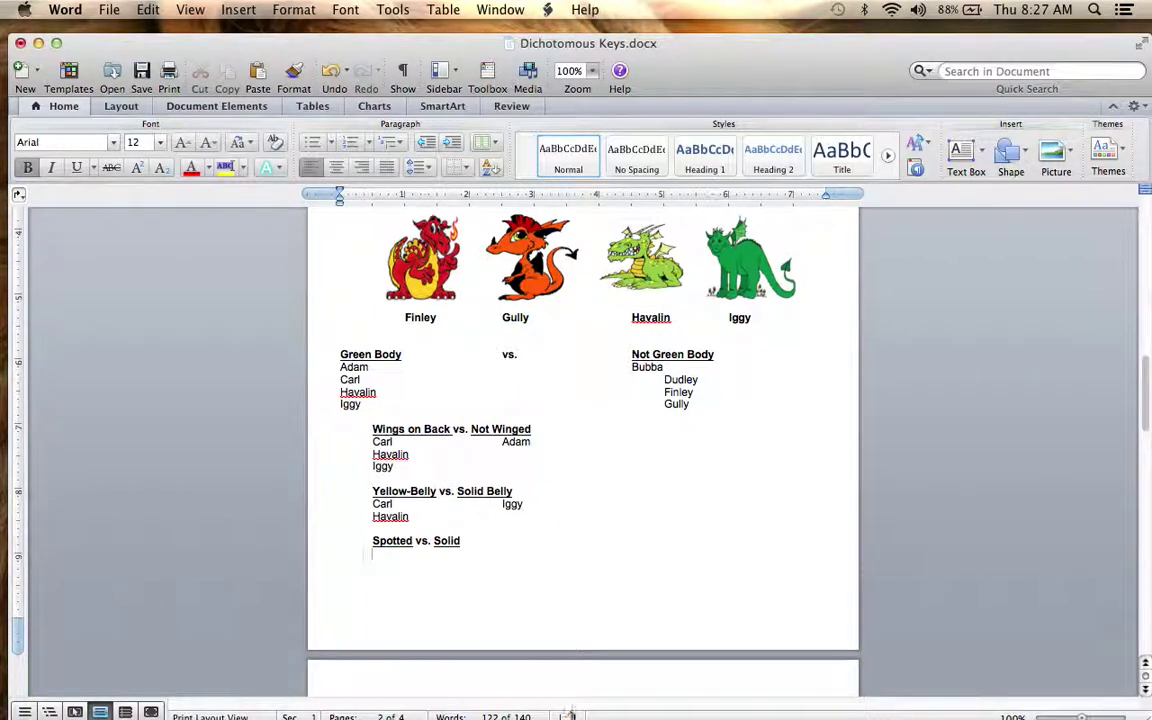
text(Havalin)
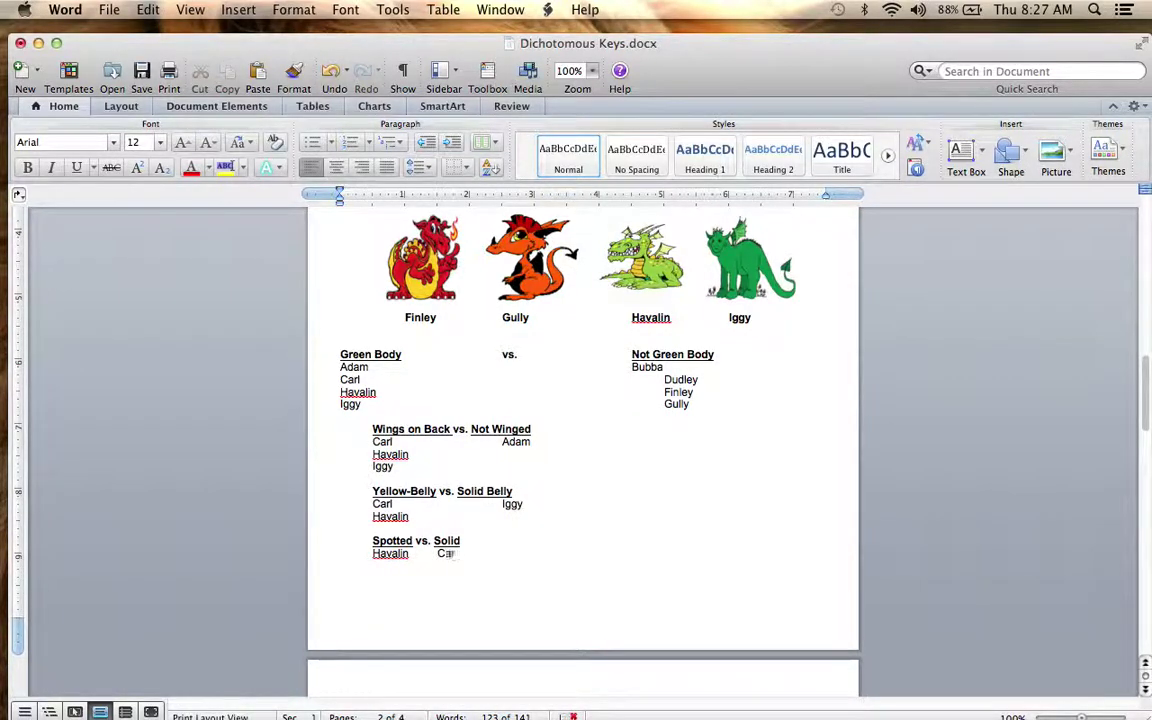
scroll(410, 456, up, 3)
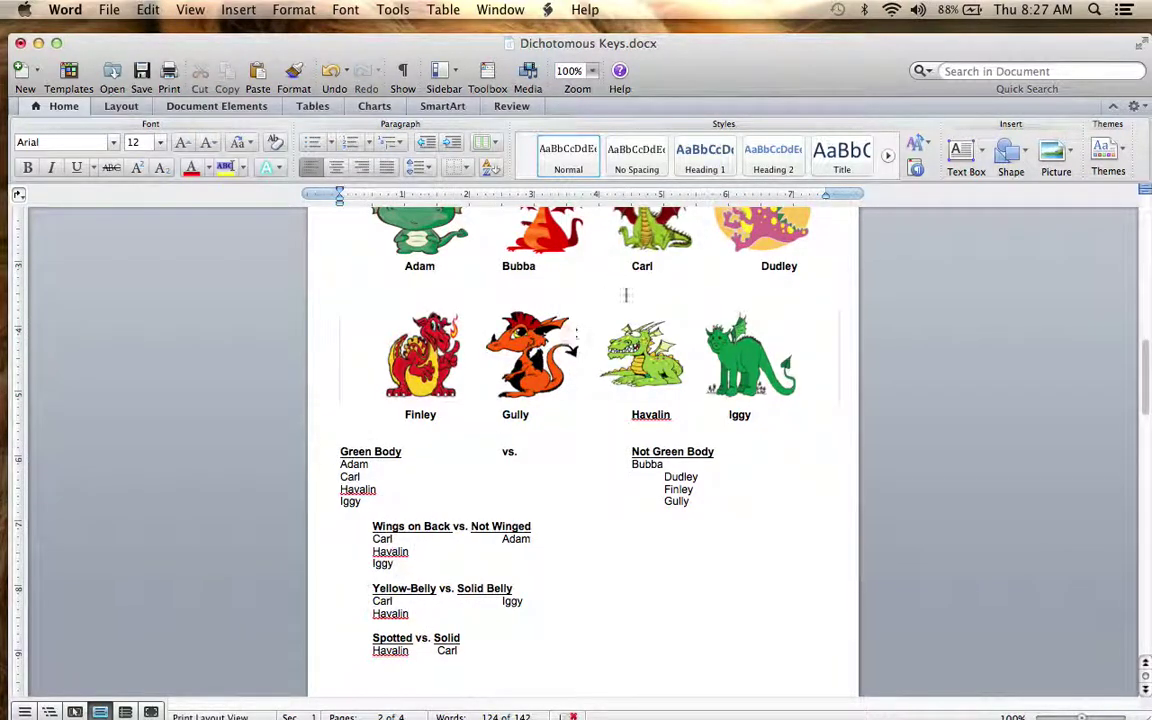
scroll(420, 520, up, 2)
scroll(413, 540, down, 4)
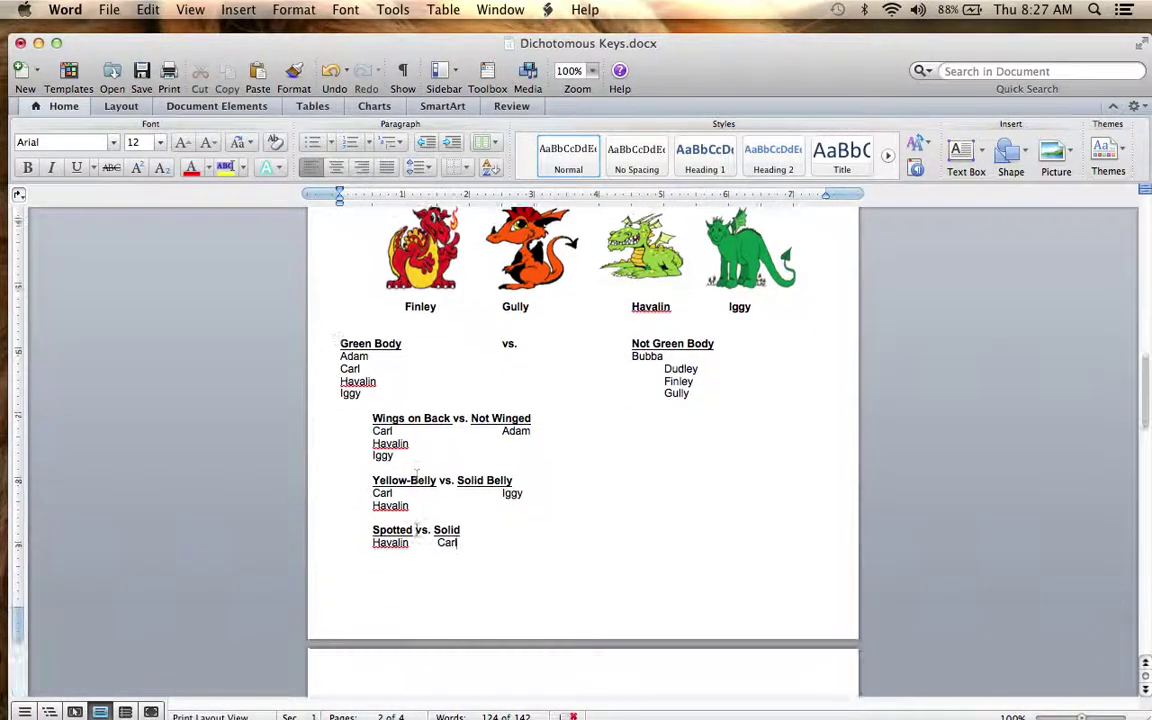
scroll(417, 530, up, 2)
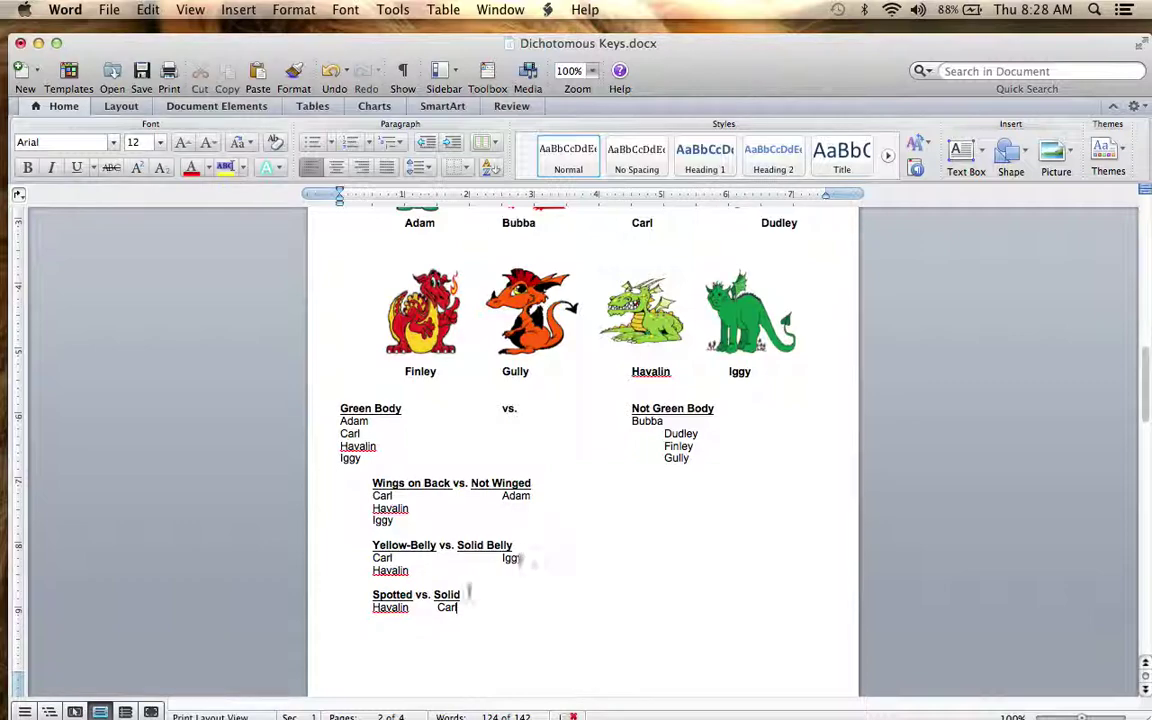
Step: Realign Dudley, Finley and Gully with Bubba under the Not Green Body heading by removing their extra indentation
scroll(470, 414, up, 3)
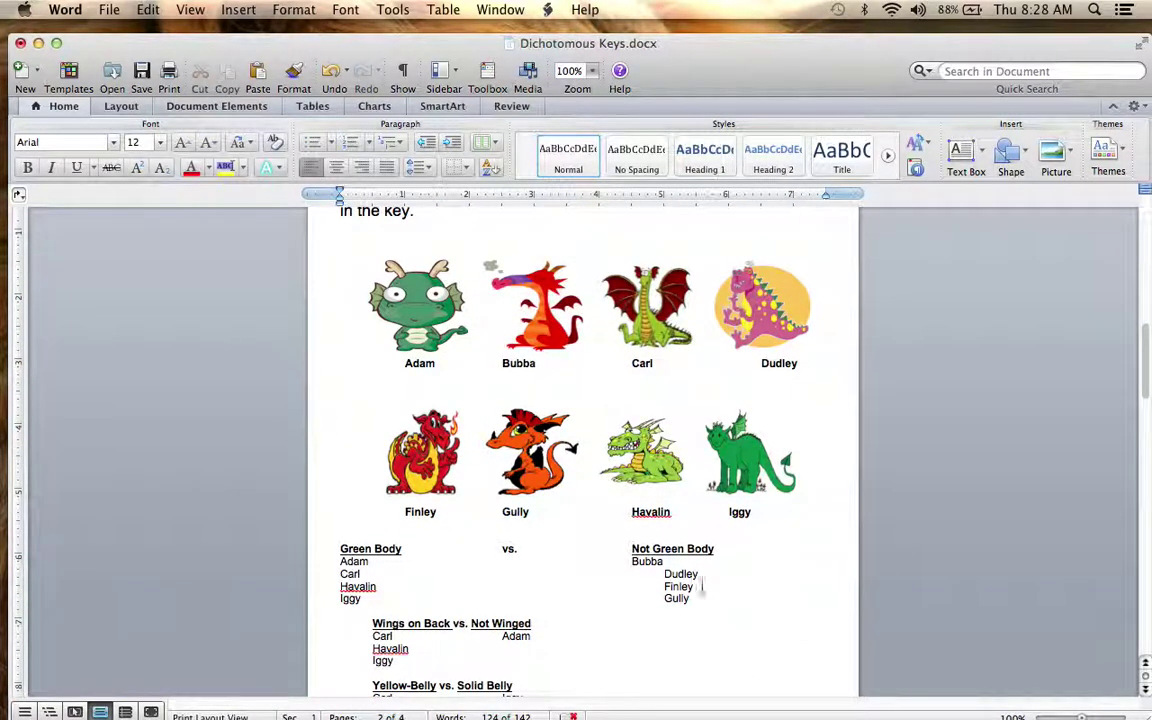
click(665, 573)
key(BackSpace)
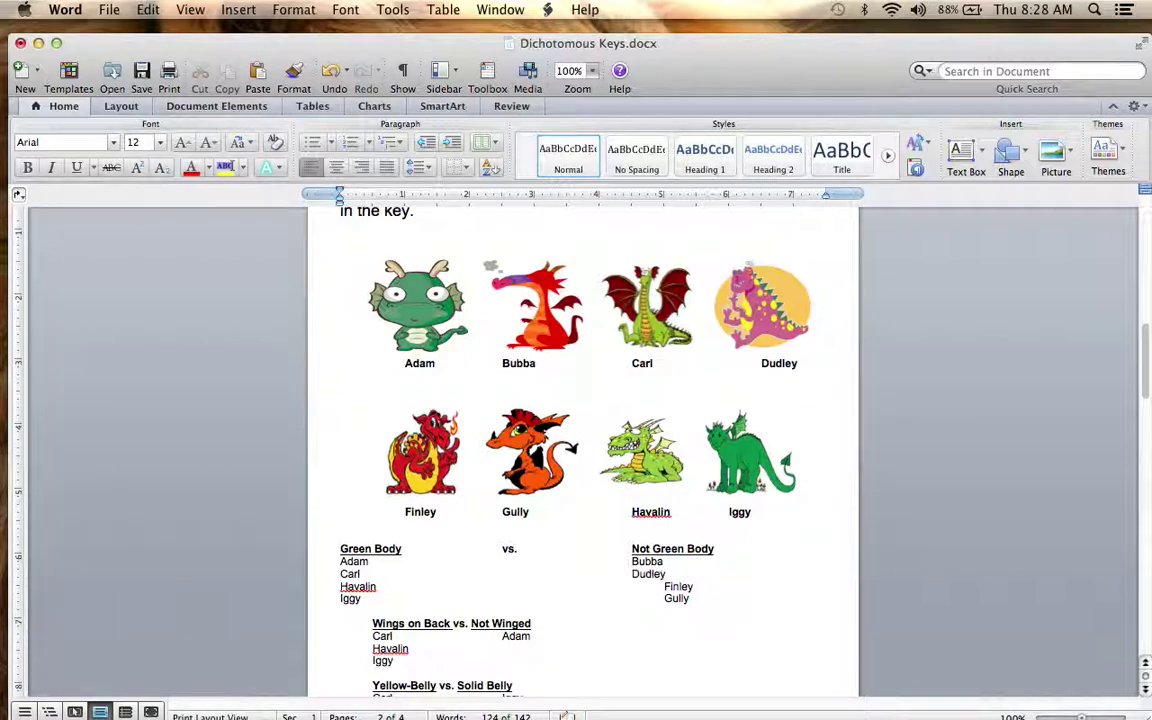
click(665, 586)
key(BackSpace)
click(664, 598)
key(BackSpace)
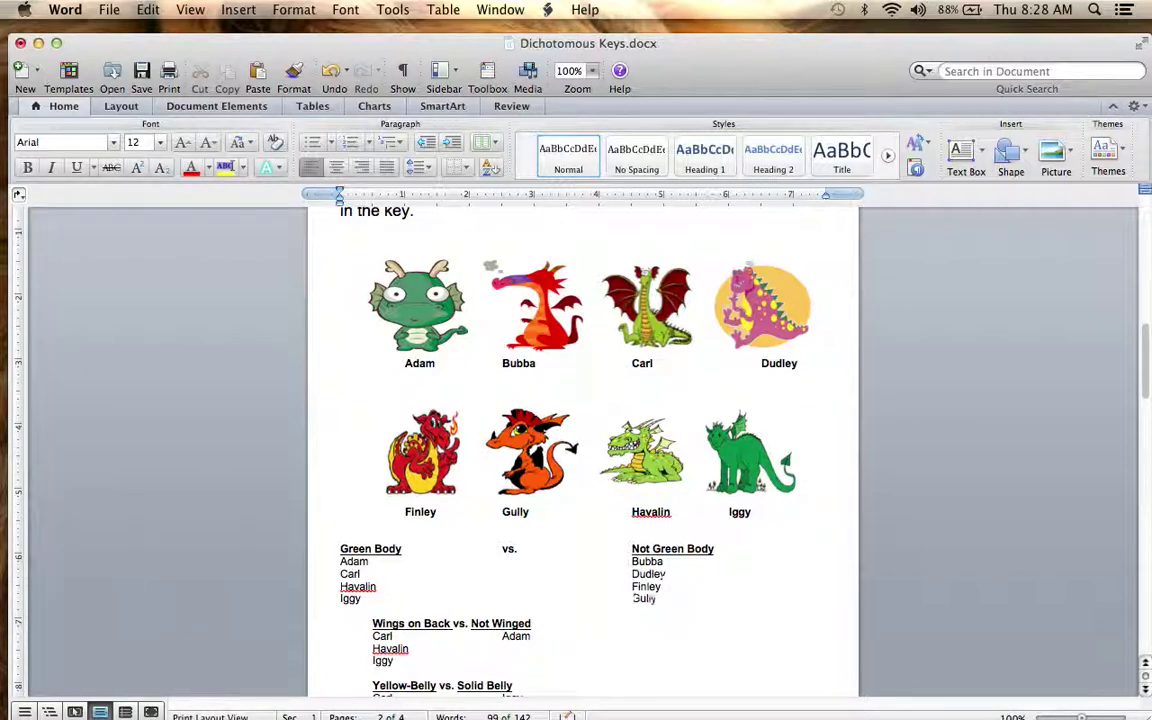
Step: Below the Not Green Body list, add a bold heading "Wings on Back vs. Not Winged" with only the two group names underlined
scroll(531, 315, down, 2)
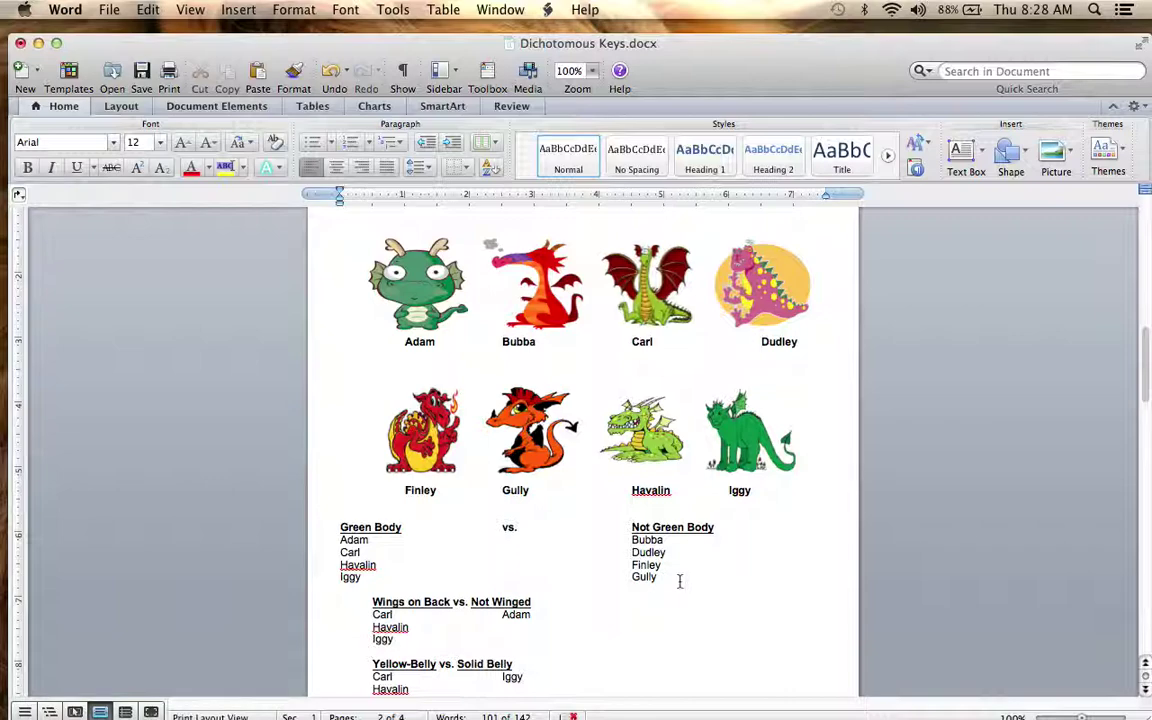
click(630, 594)
key(super+b)
key(super+u)
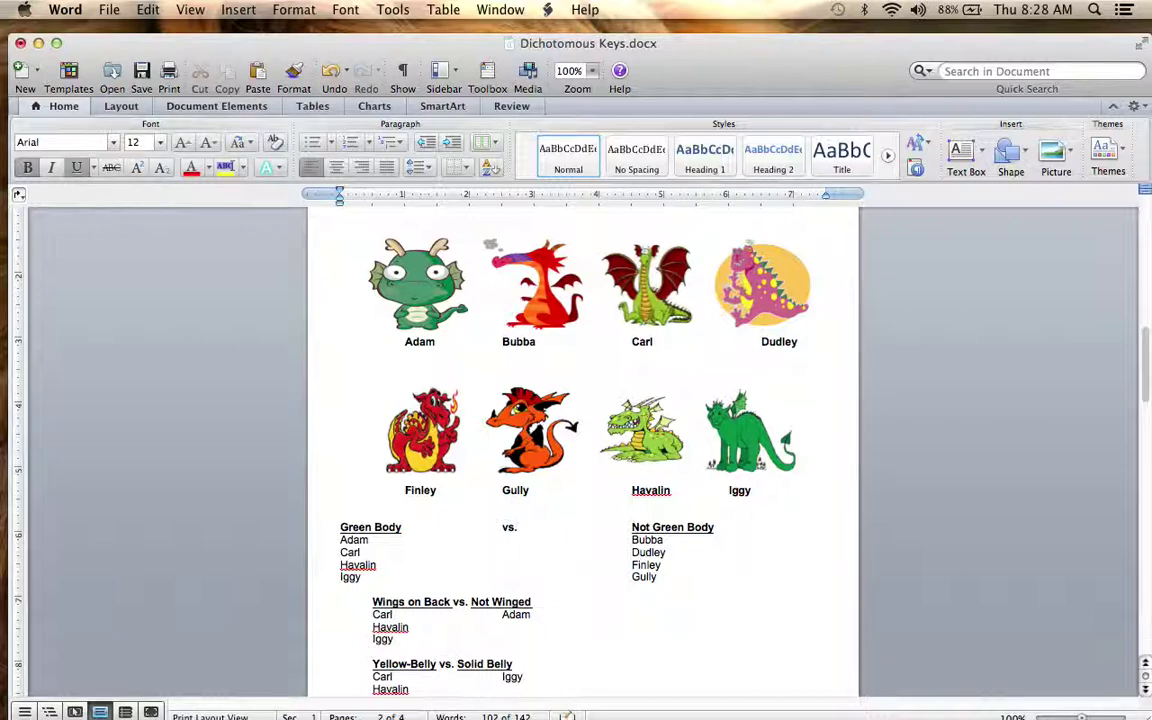
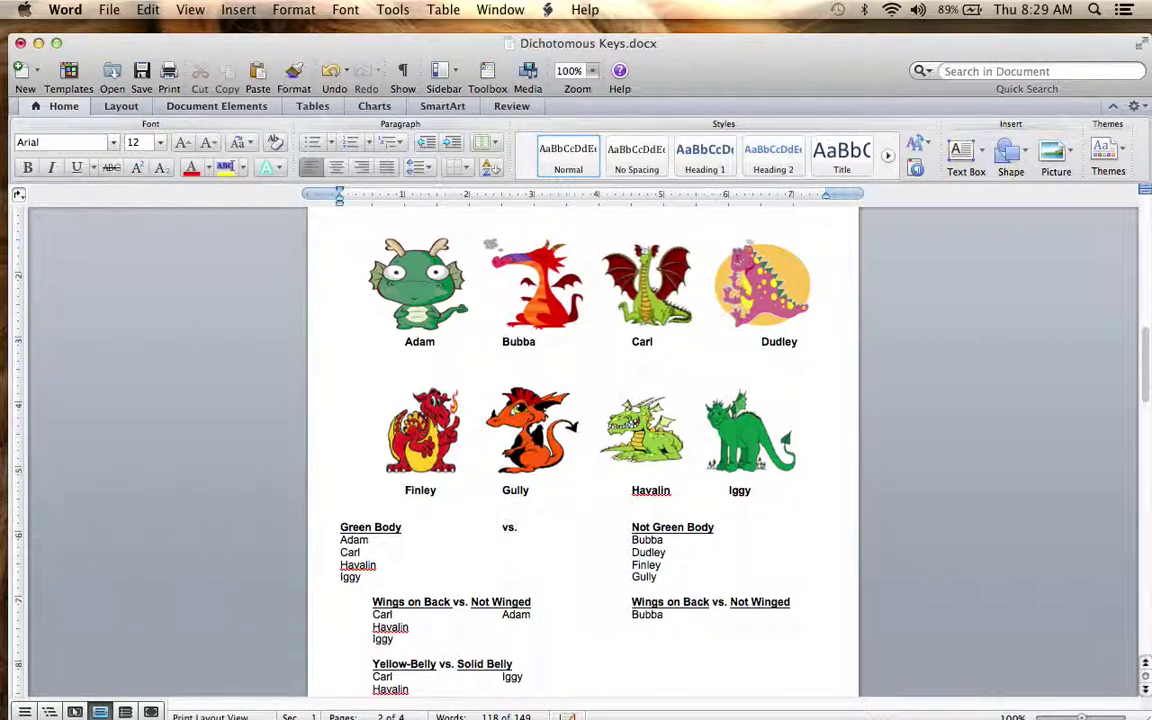
Step: In the Not Green Body column, list Bubba and Gully under Wings on Back and Dudley and Finley under Not Winged
text(Gu)
text(udly )
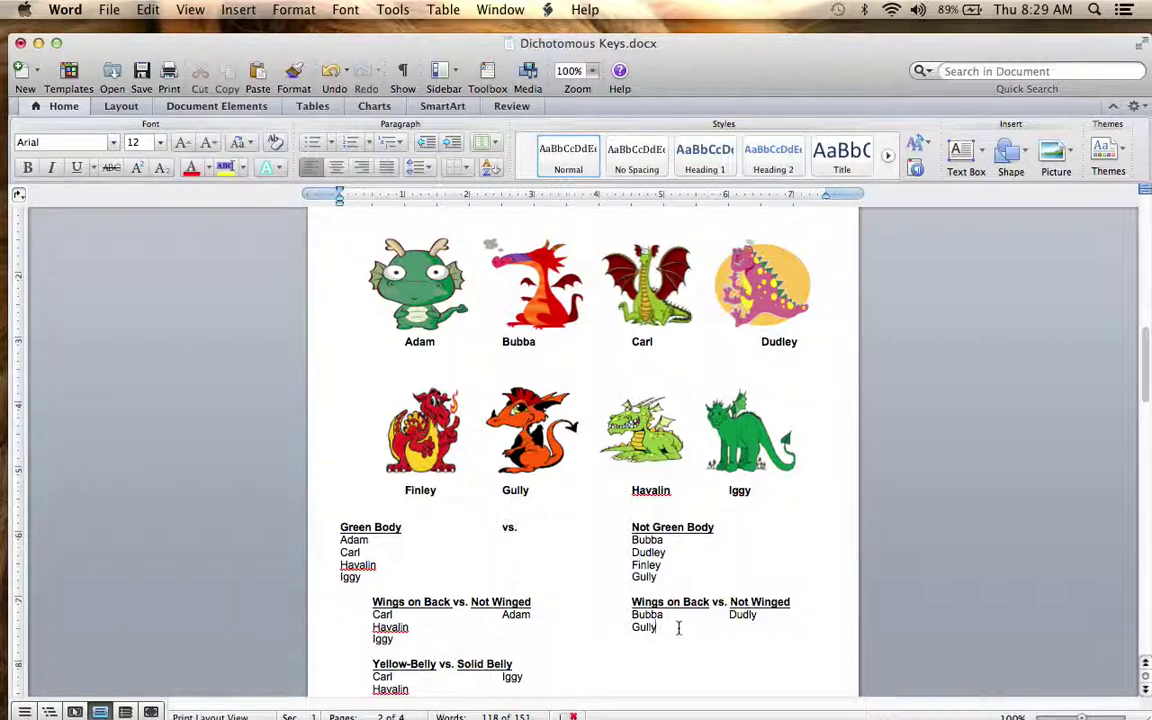
text(Finley)
scroll(689, 533, down, 2)
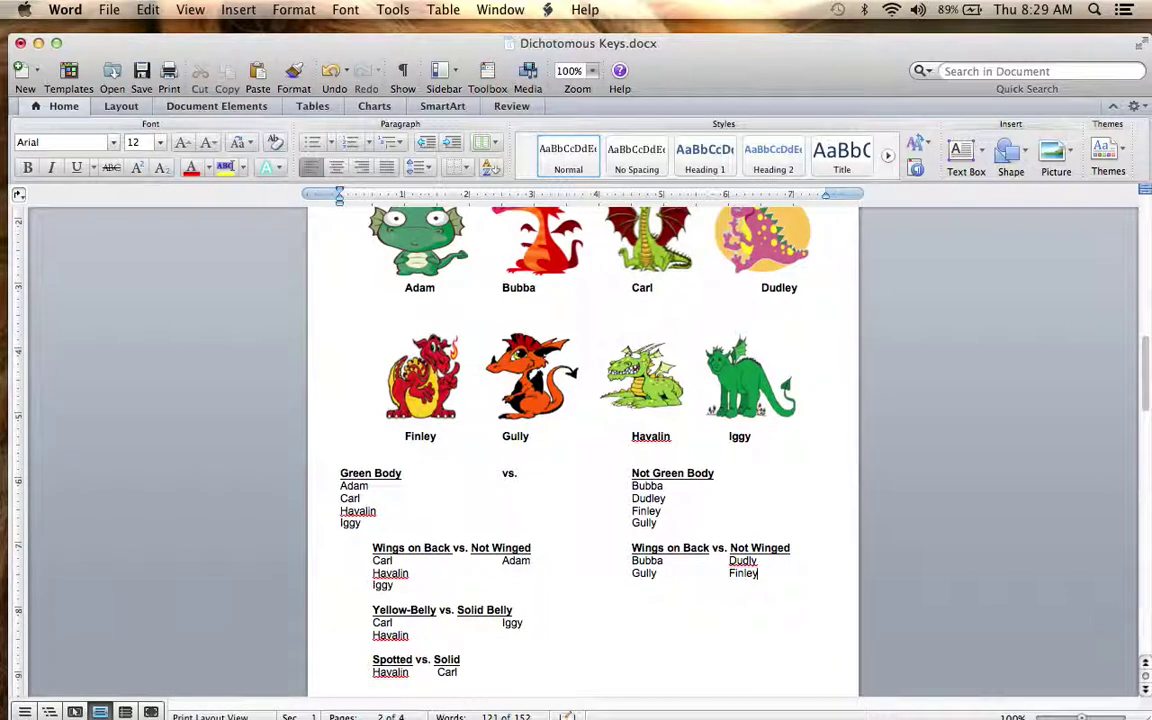
Step: Below the Bubba and Gully list, add a bold heading "Striped Belly vs. Solid Belly" with only the two group names underlined
scroll(689, 533, up, 2)
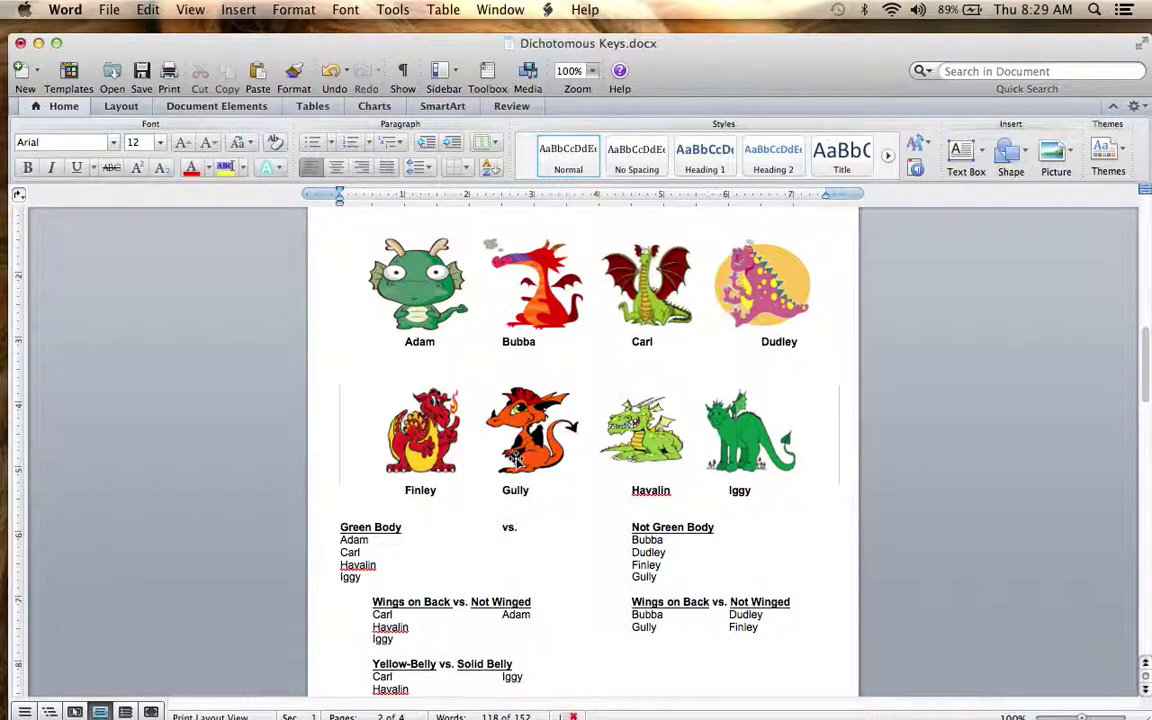
scroll(515, 457, down, 2)
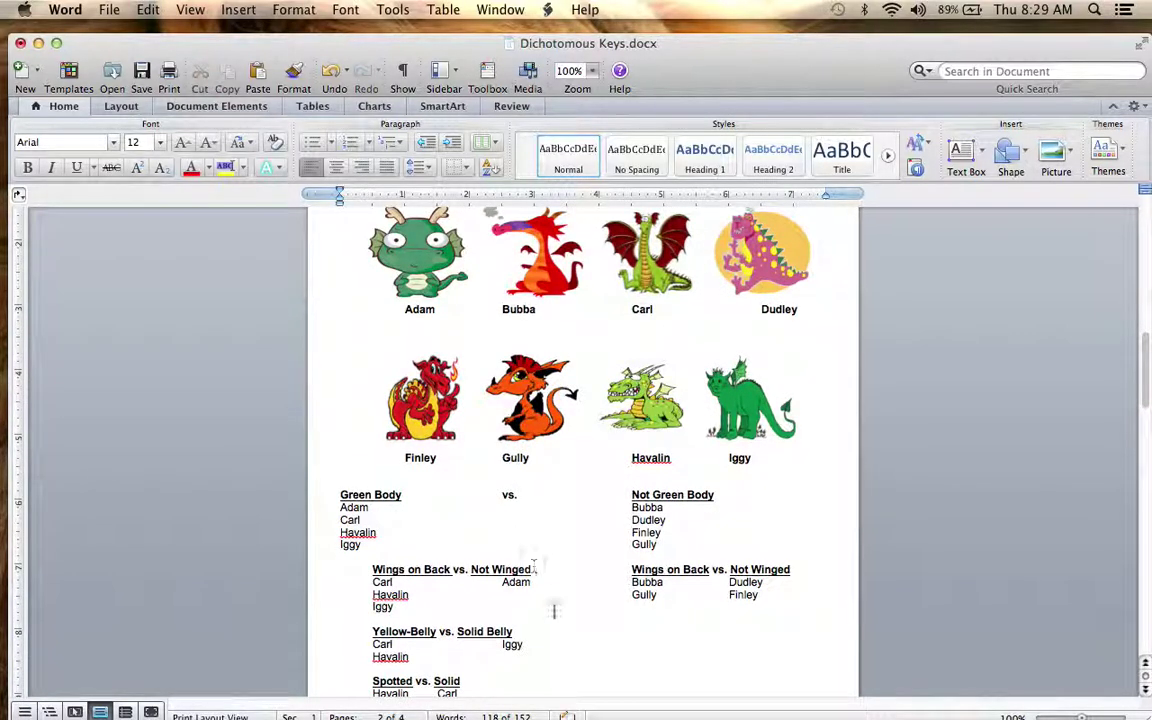
click(513, 631)
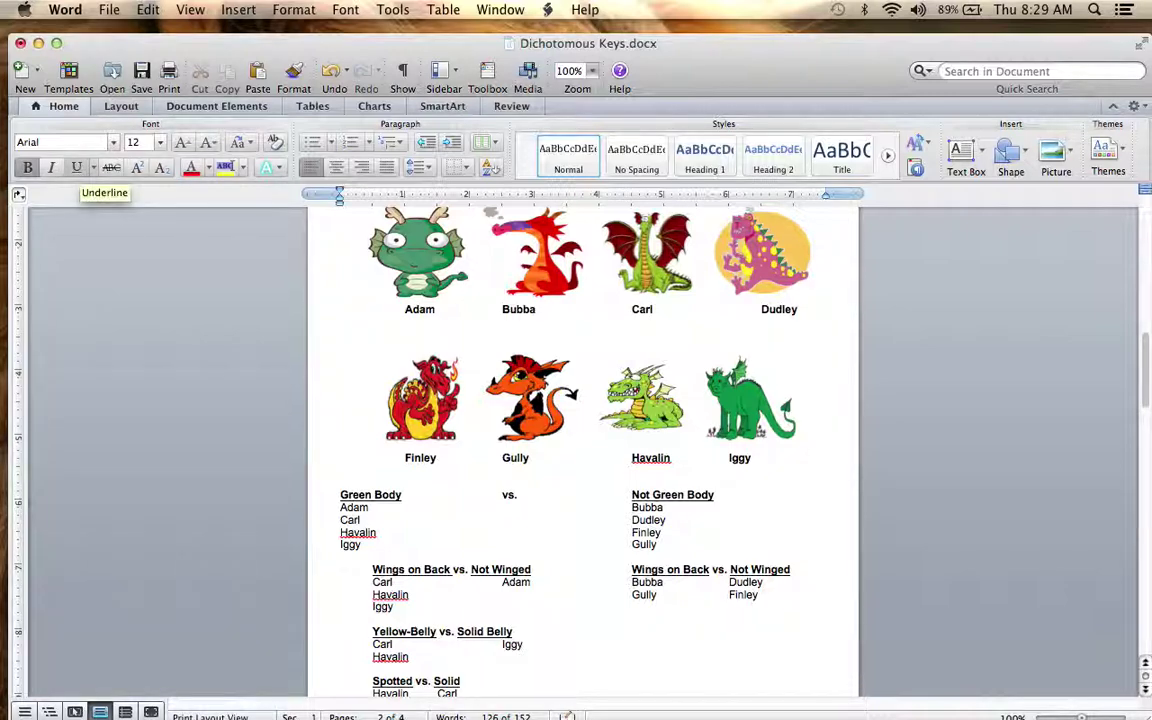
text(Striped Belly)
key(BackSpace)
key(BackSpace)
key(BackSpace)
key(BackSpace)
key(BackSpace)
key(BackSpace)
key(BackSpace)
click(76, 167)
text(Striped Bell)
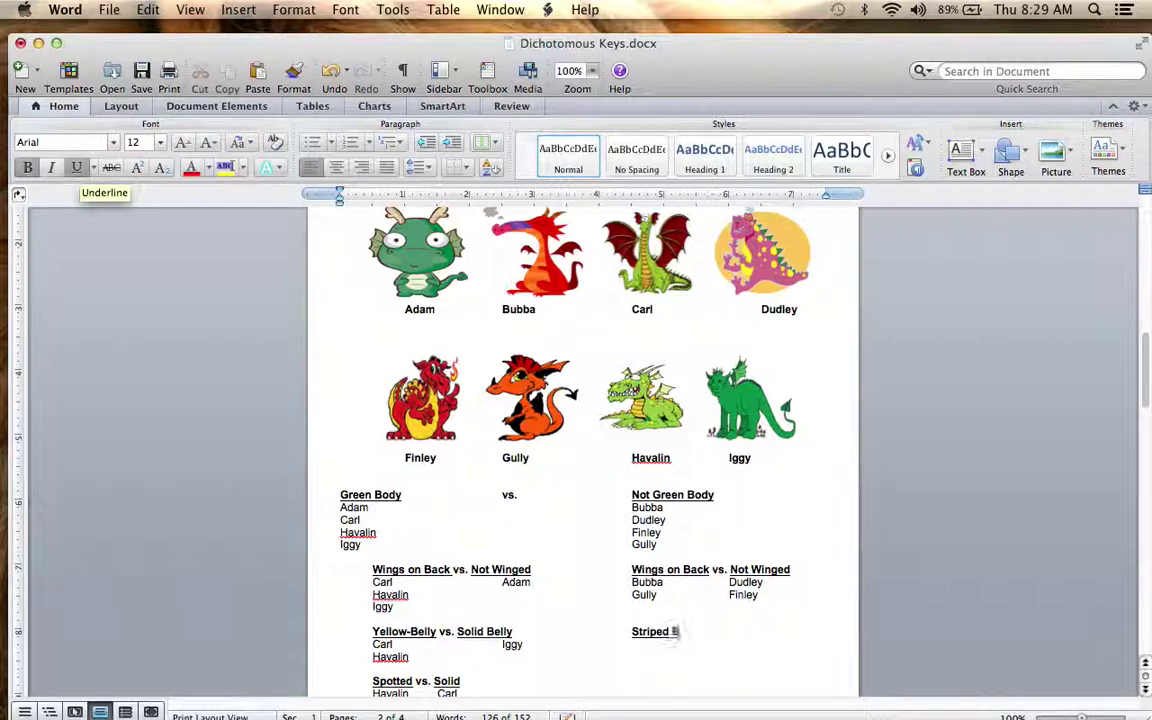
click(76, 167)
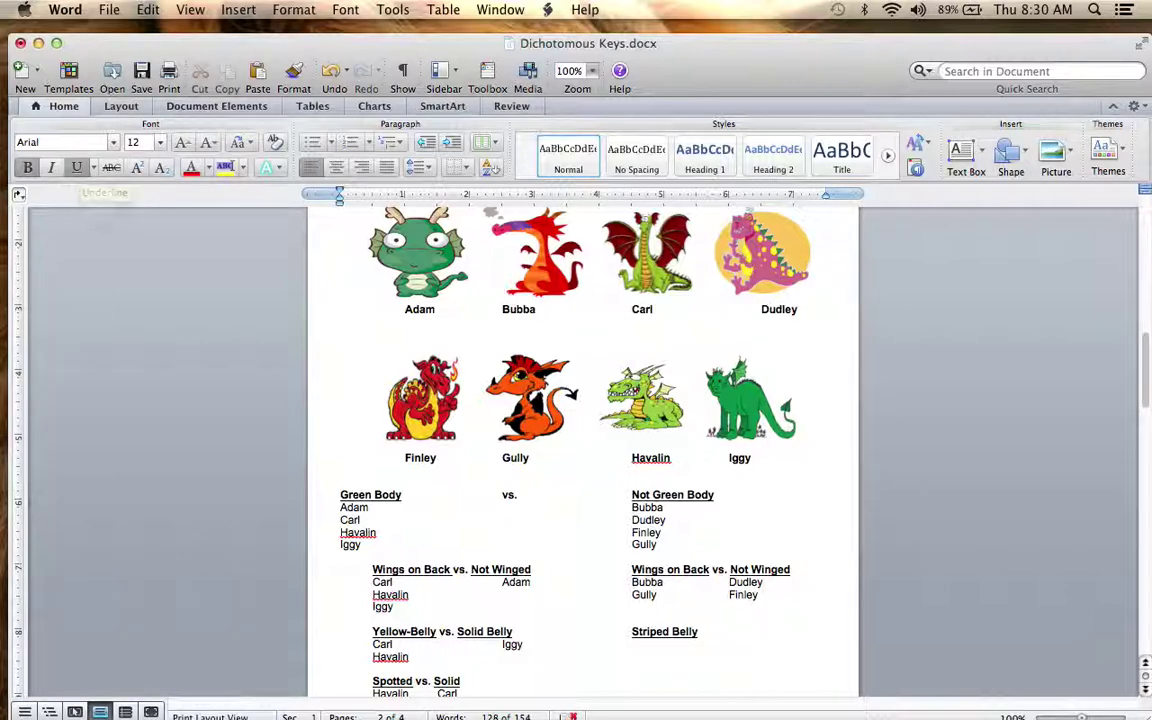
text(y vs)
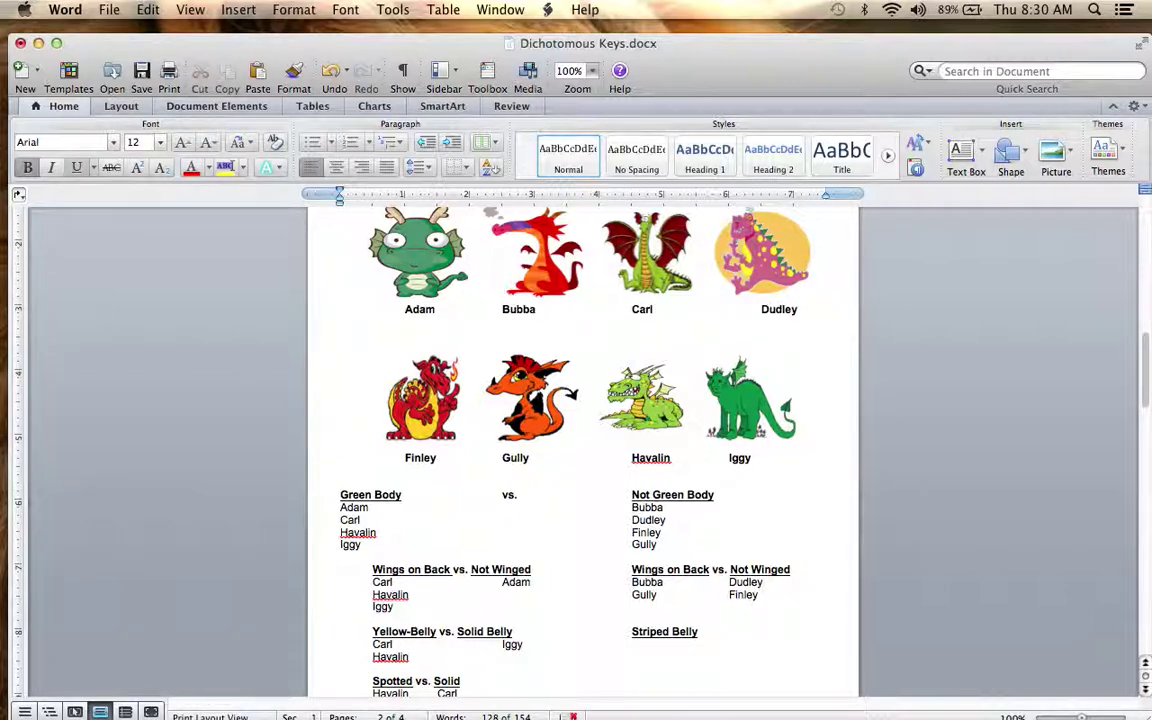
text(.)
key(super+u)
text(Solid Belly)
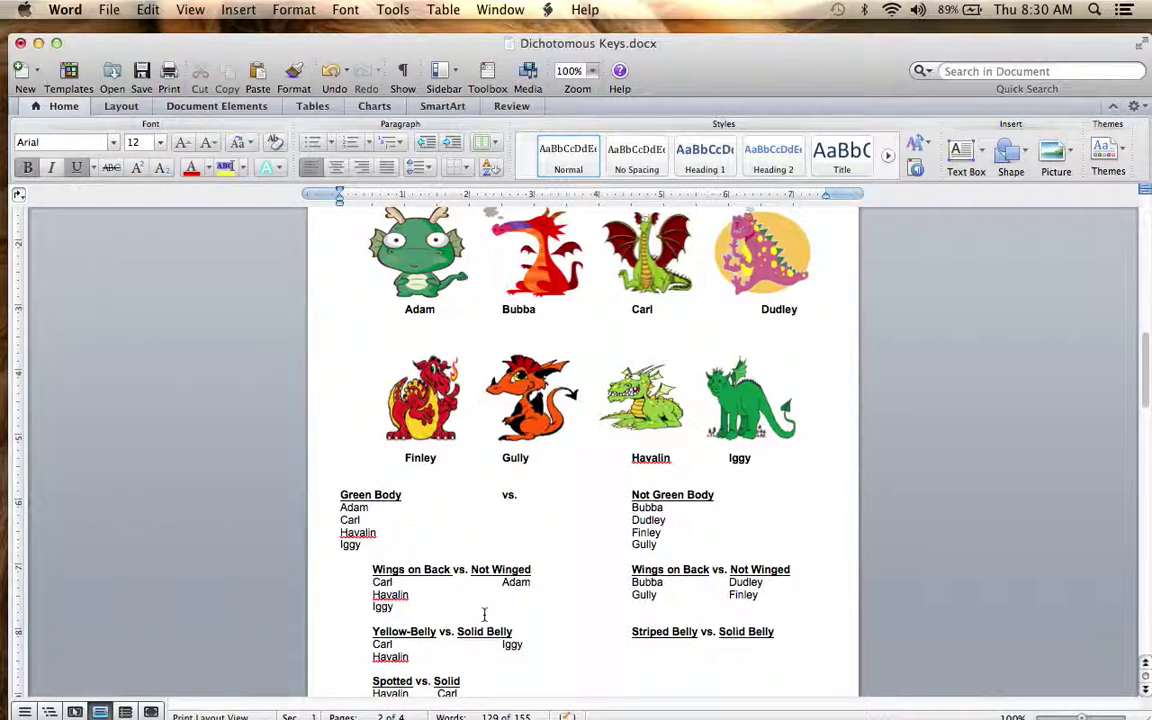
Step: In regular text, list Bubba under Striped Belly and Gully under the adjacent Solid Belly
click(530, 648)
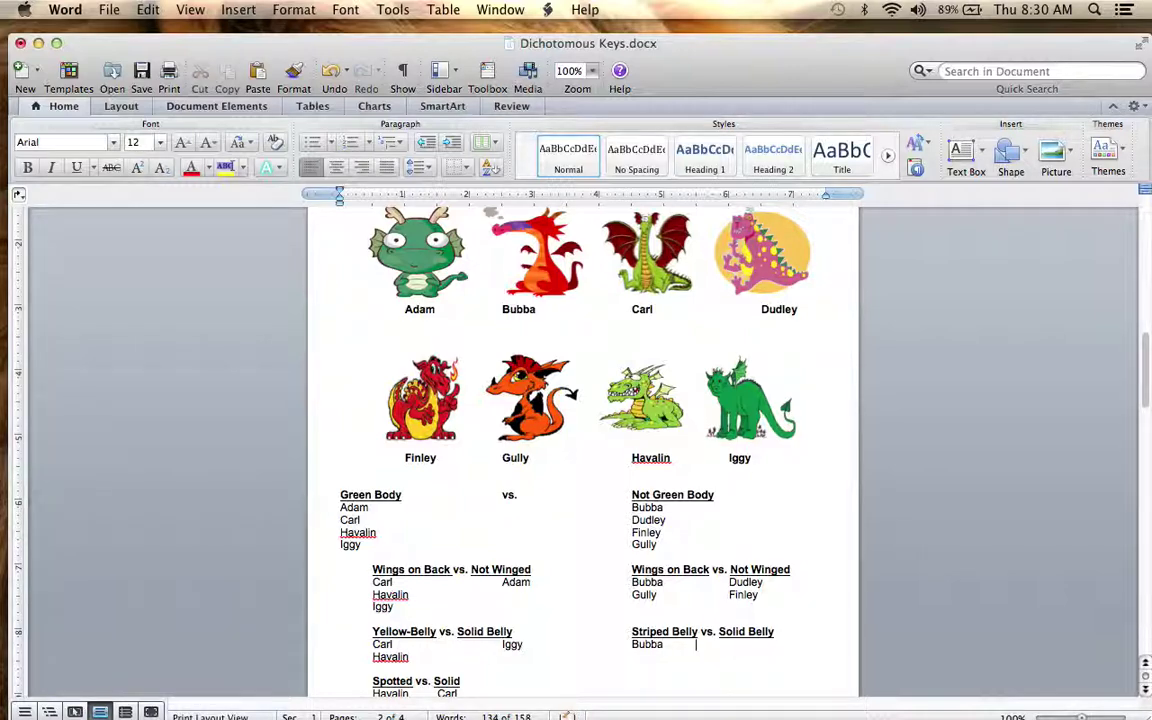
text(lly)
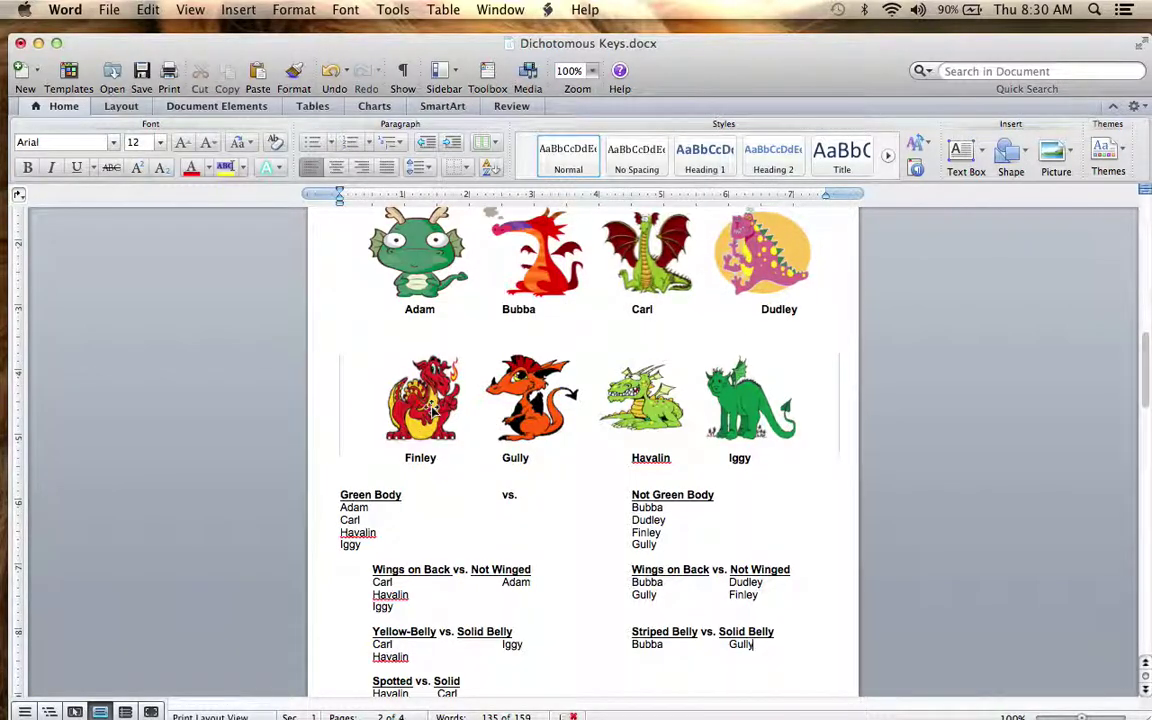
scroll(611, 638, down, 2)
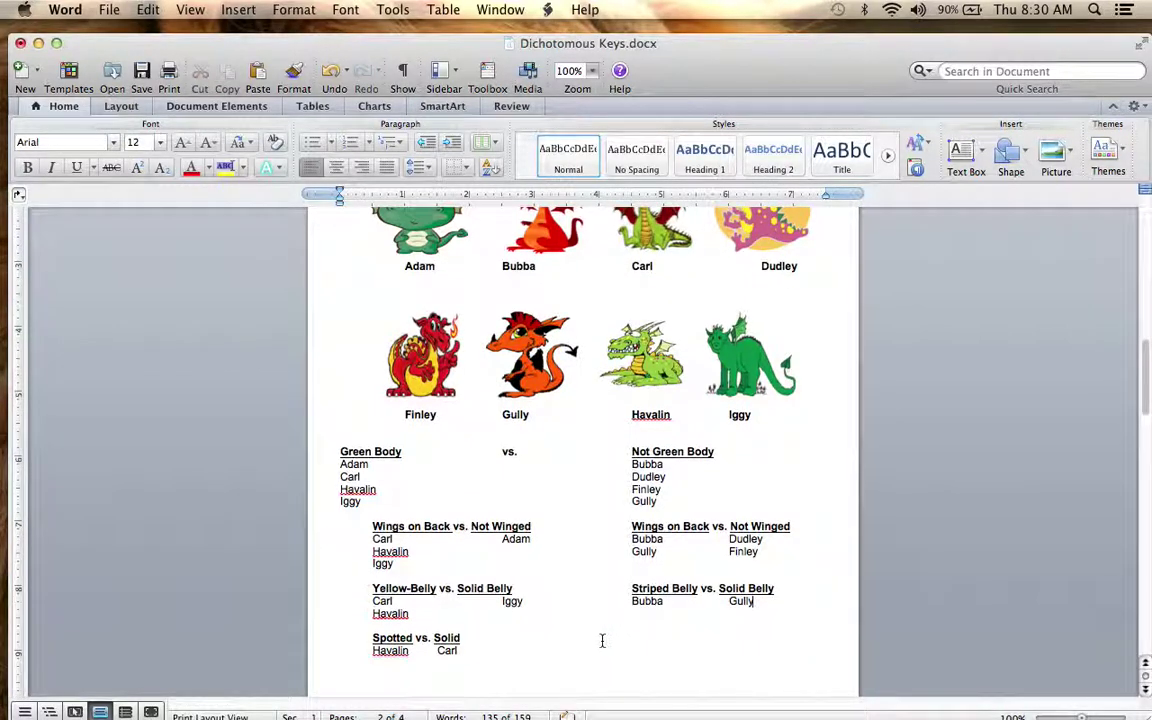
Step: In the Not Green Body column, level with the Spotted vs. Solid heading, add a bold heading "Spotted vs. Not Spotted" with only the group names underlined
click(573, 627)
key(Down)
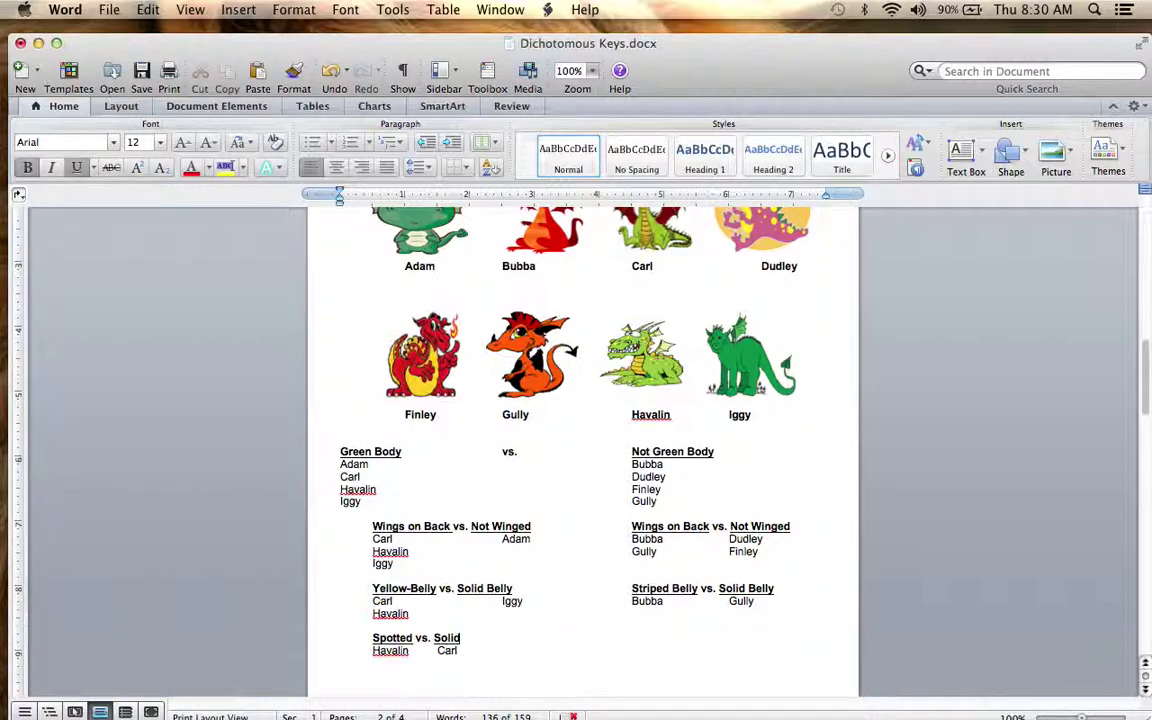
key(End)
key(Tab)
key(super+u)
text(Spotted)
key(super+u)
text(vs.)
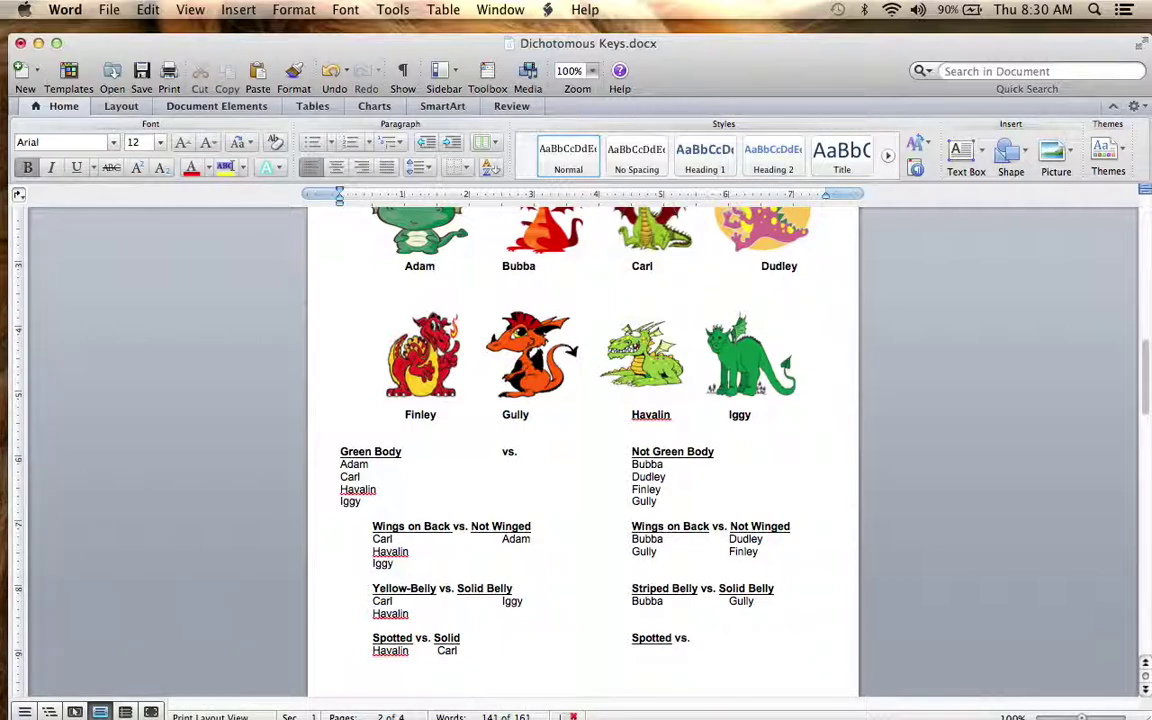
key(super+u)
text(Not Spotted)
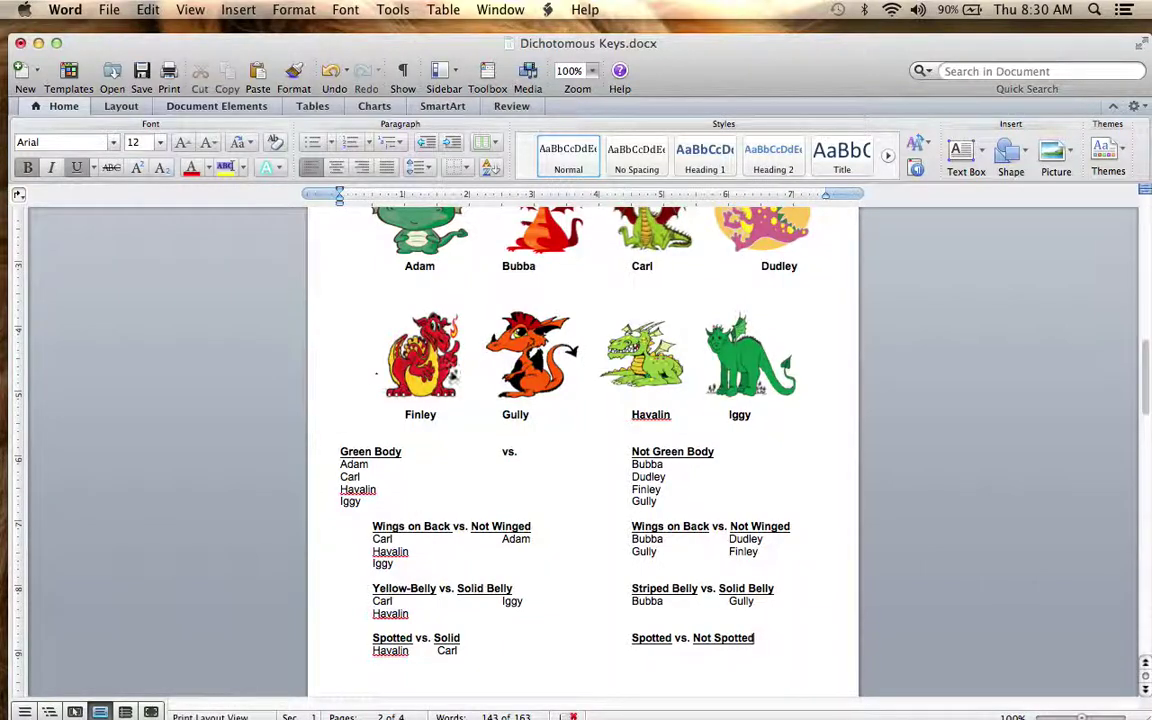
Step: In regular text, list Dudley under Spotted and Finley under Not Spotted in the Not Green Body column
key(Down)
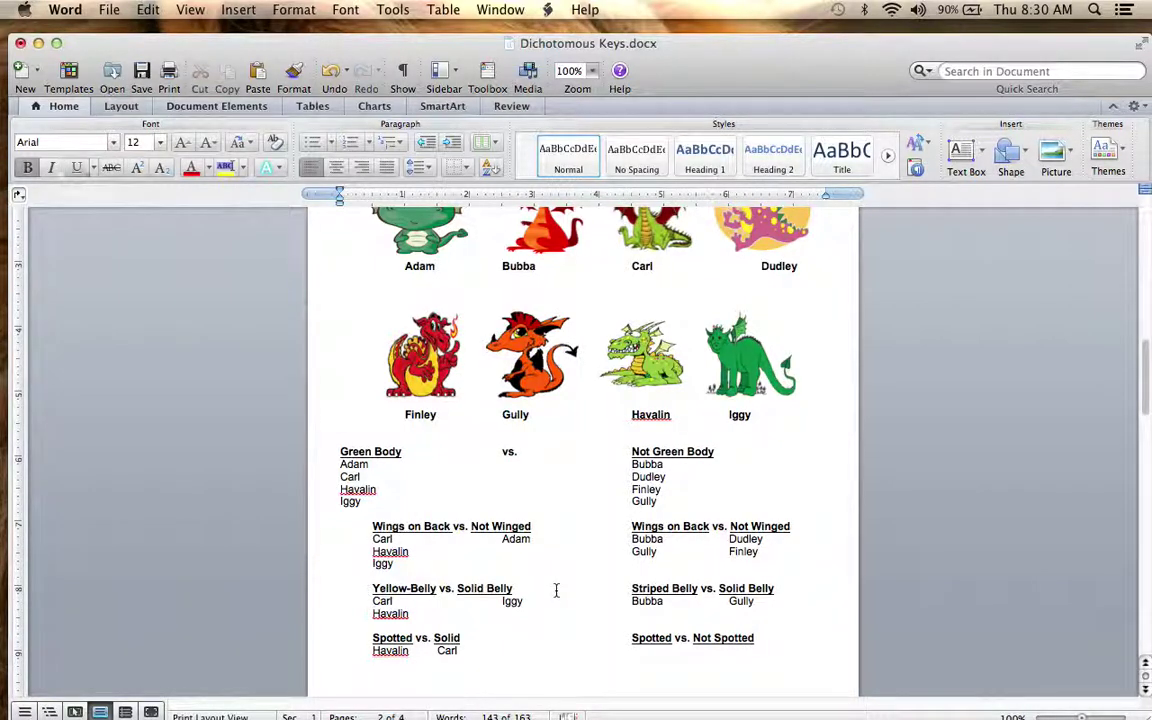
key(Tab)
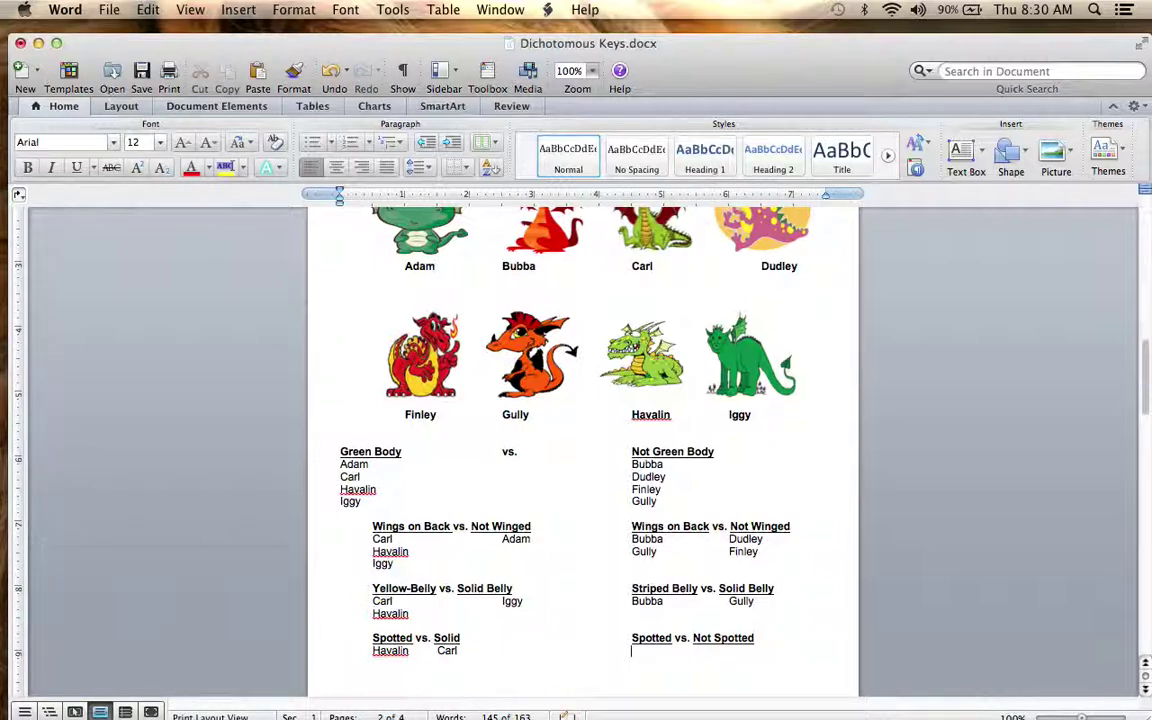
text(Dudley)
key(Tab)
Step: Set the document zoom to 75%
scroll(718, 651, up, 3)
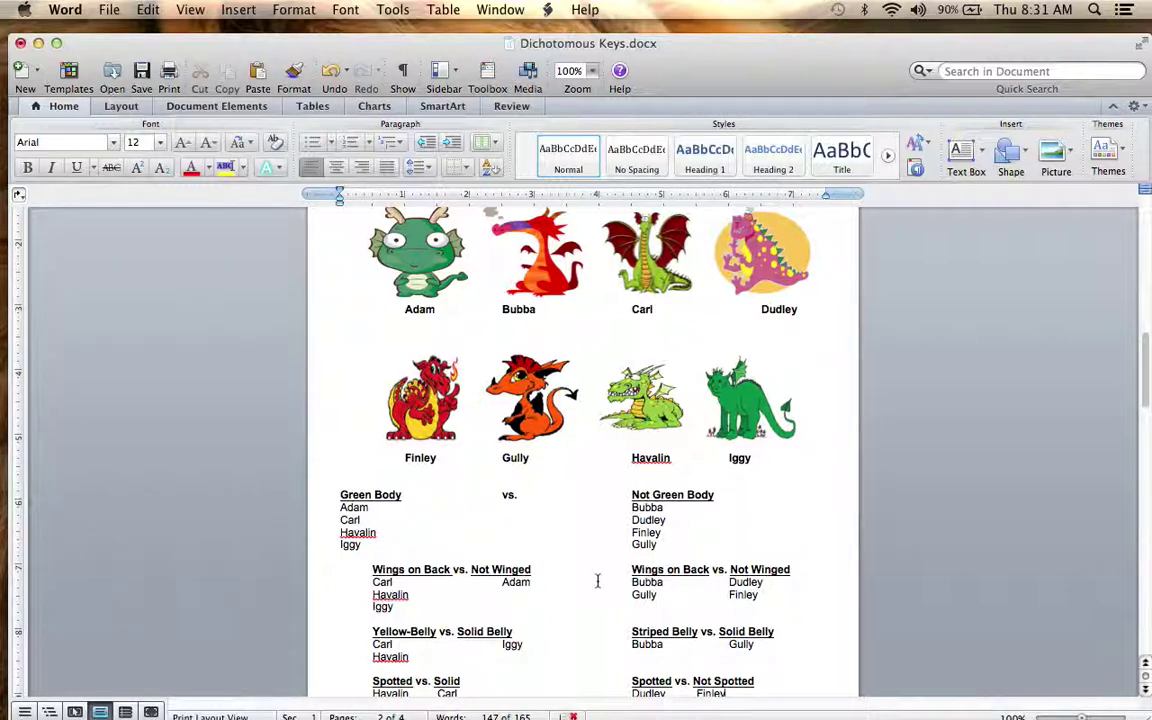
scroll(597, 580, down, 5)
scroll(597, 580, up, 3)
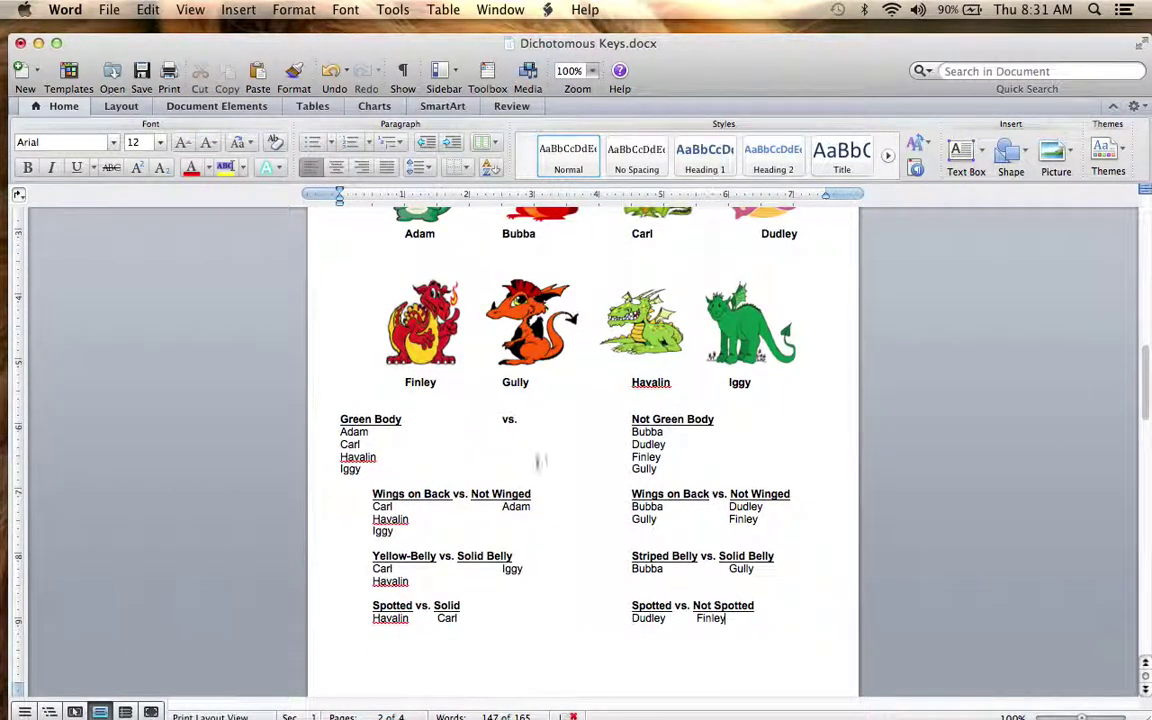
scroll(662, 477, up, 2)
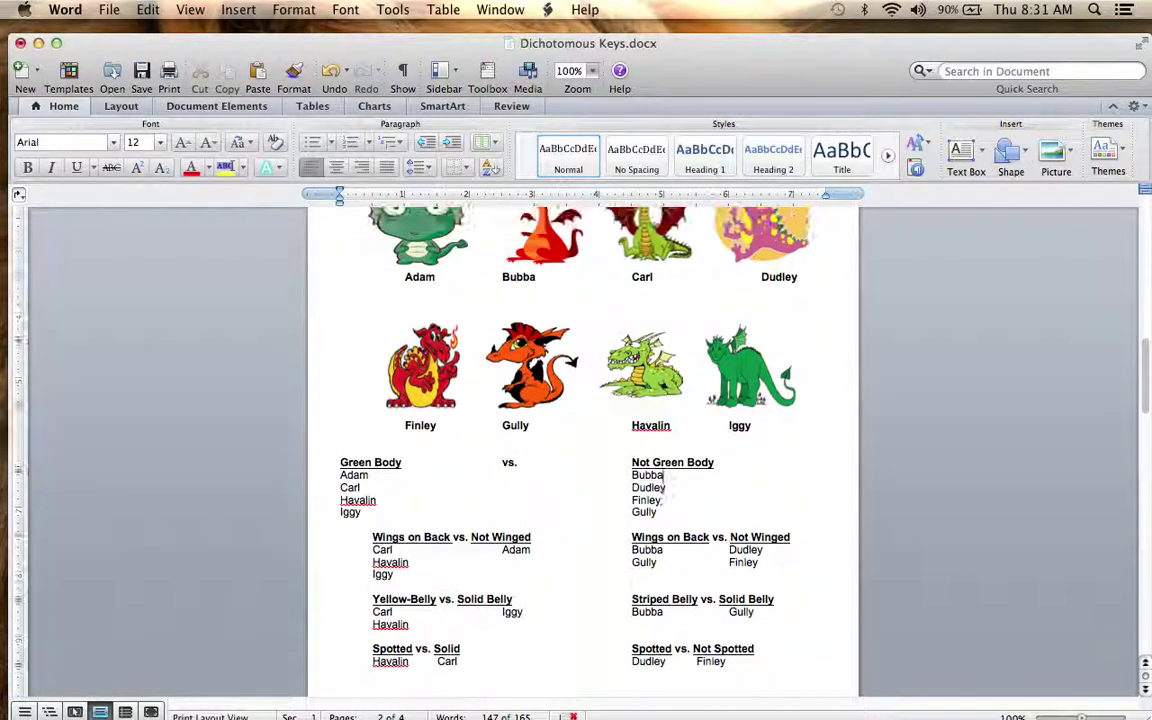
click(190, 10)
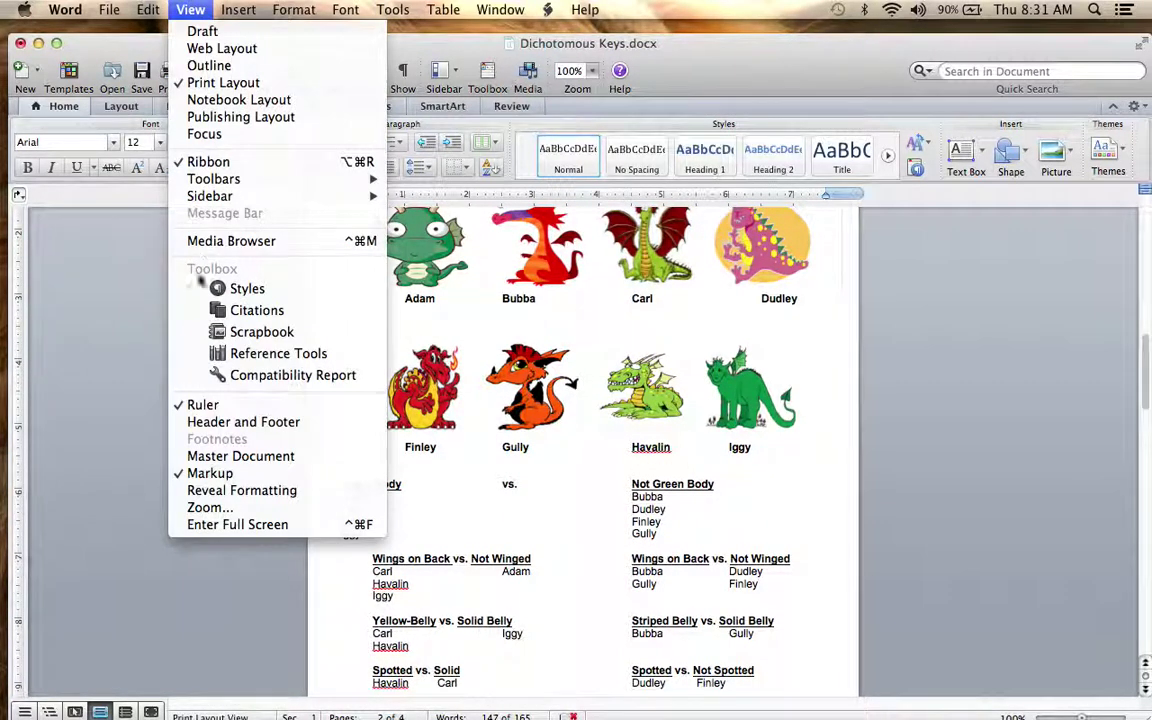
click(212, 507)
click(529, 320)
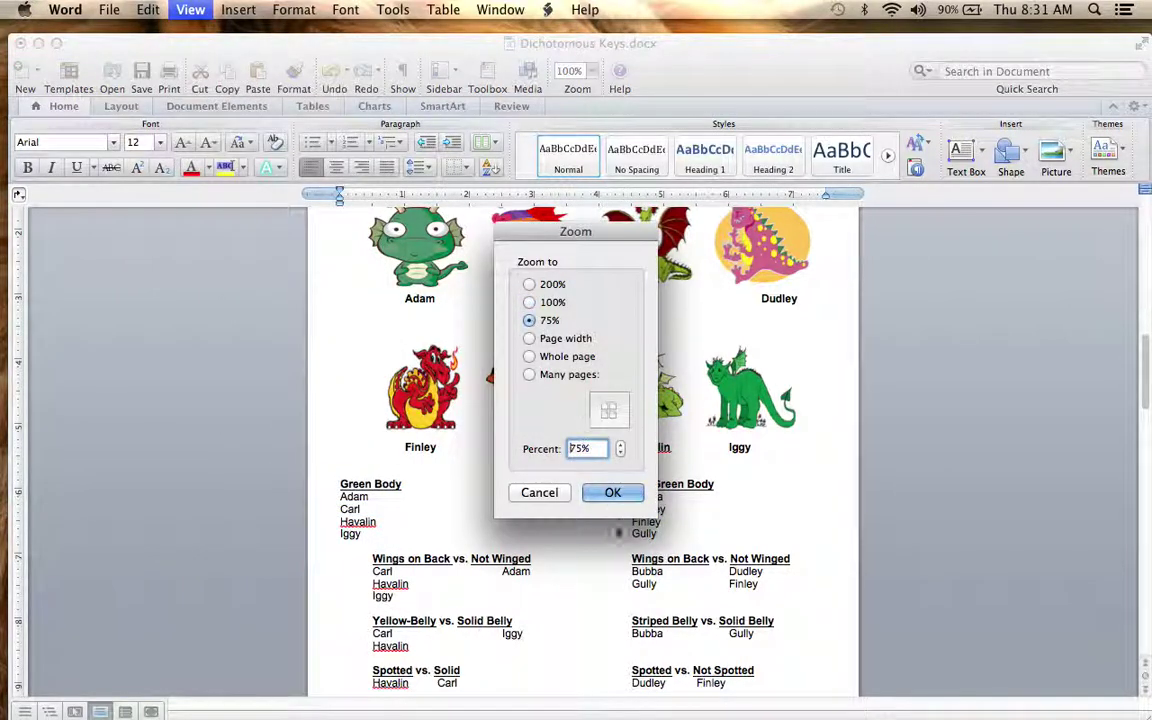
click(612, 492)
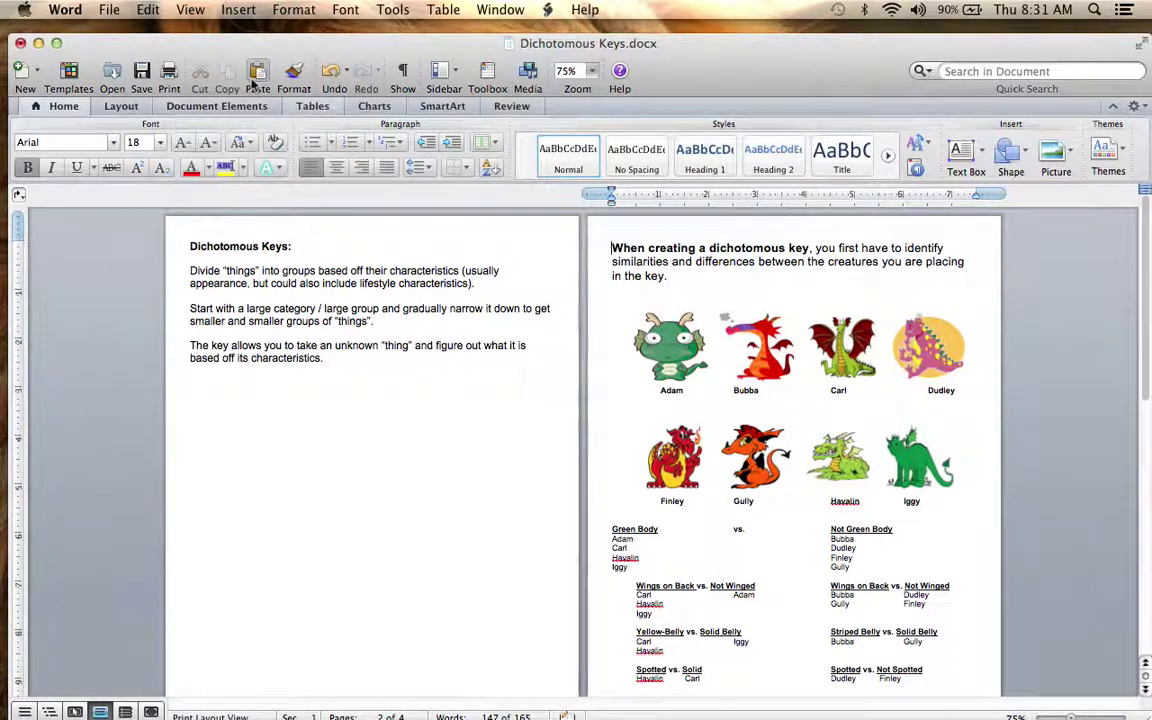
Step: Insert a page break directly before the "When creating a dichotomous key" paragraph
click(225, 10)
mouse_move(265, 33)
click(425, 32)
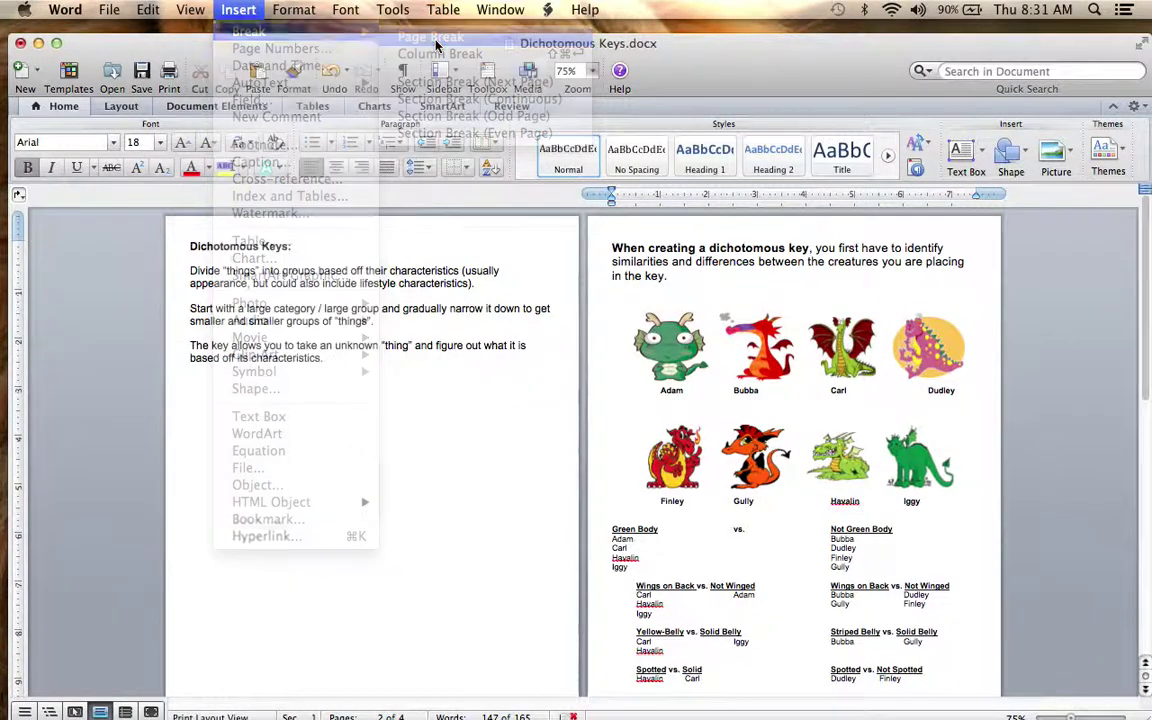
Step: Remove the blank page before the 1a to 9b list so the list sits beside the dragon page
scroll(447, 423, down, 10)
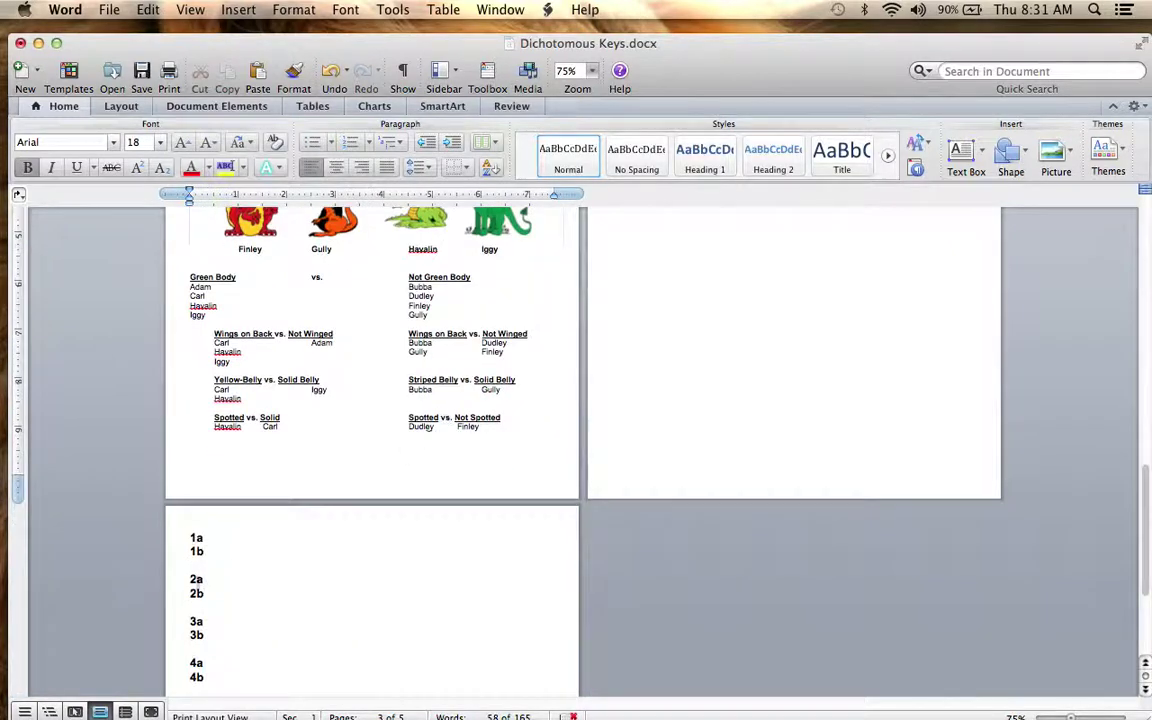
click(190, 540)
key(BackSpace)
scroll(580, 450, up, 5)
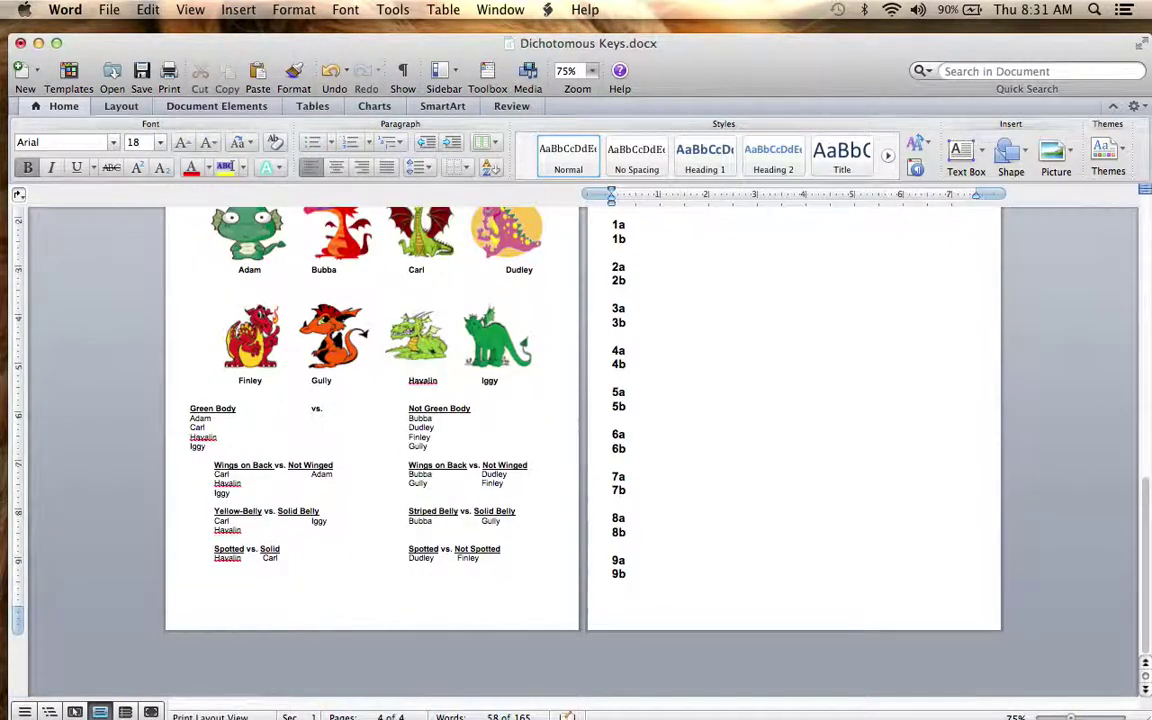
scroll(557, 290, up, 2)
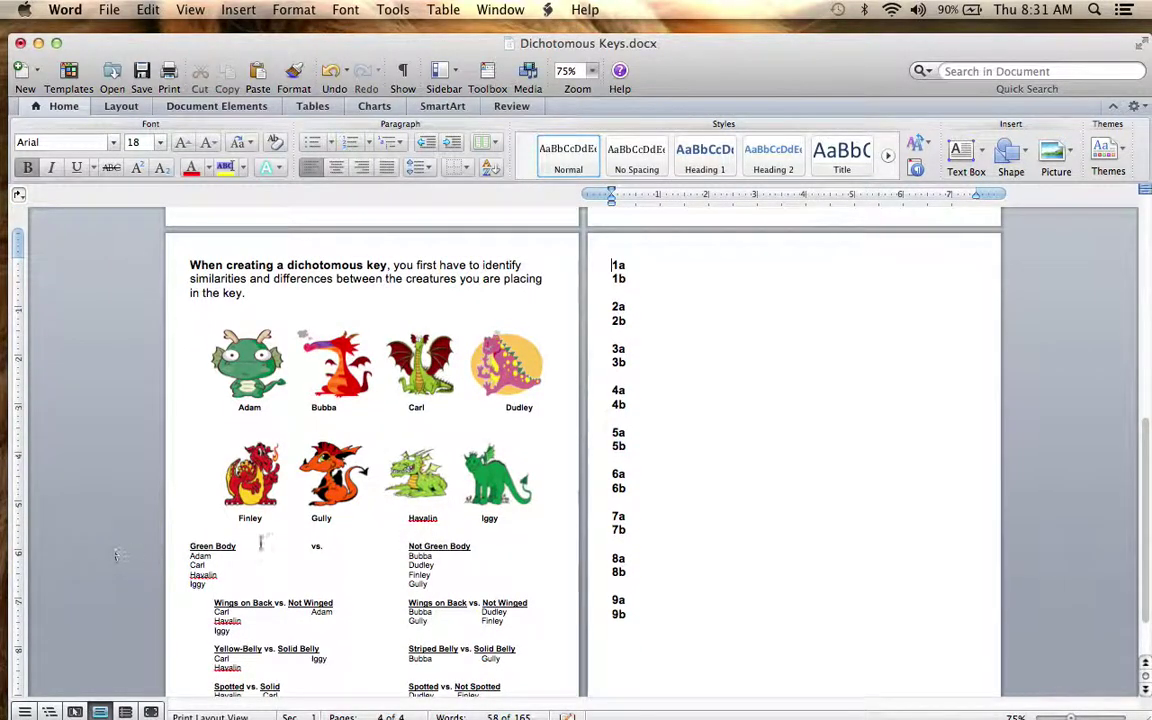
Step: Fill in the first key pair with "Green Body, go to 2" for 1a and "Not Green Body" for 1b
scroll(287, 540, down, 3)
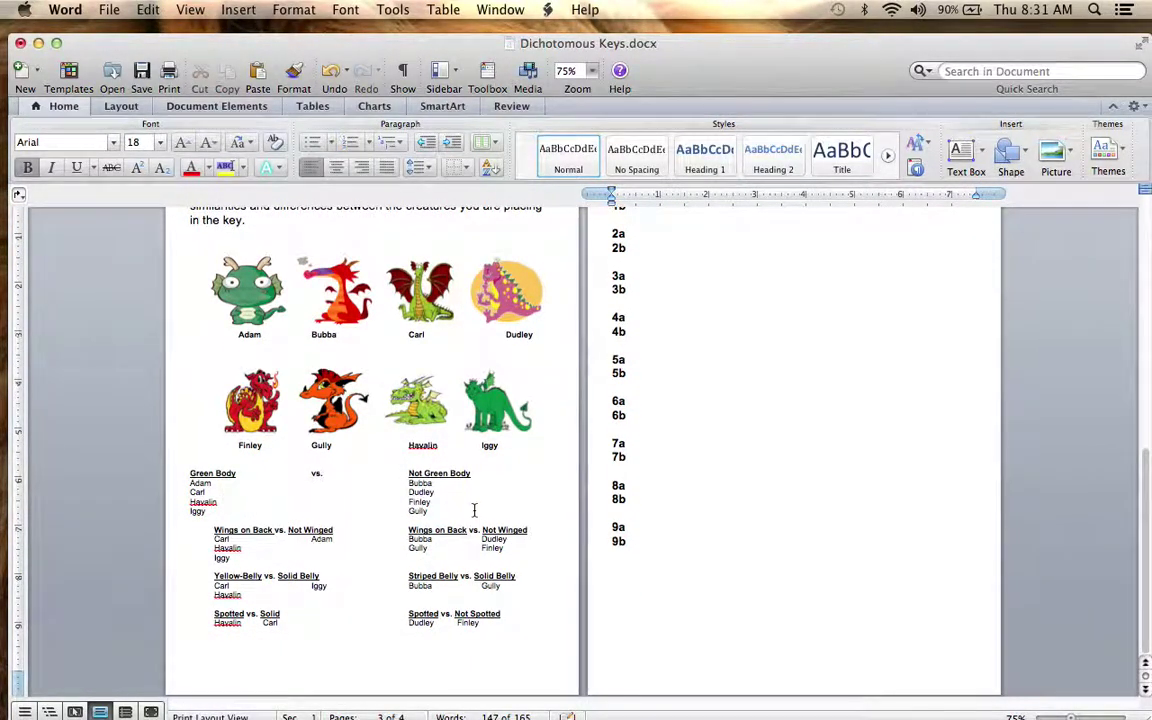
scroll(466, 519, up, 3)
click(680, 262)
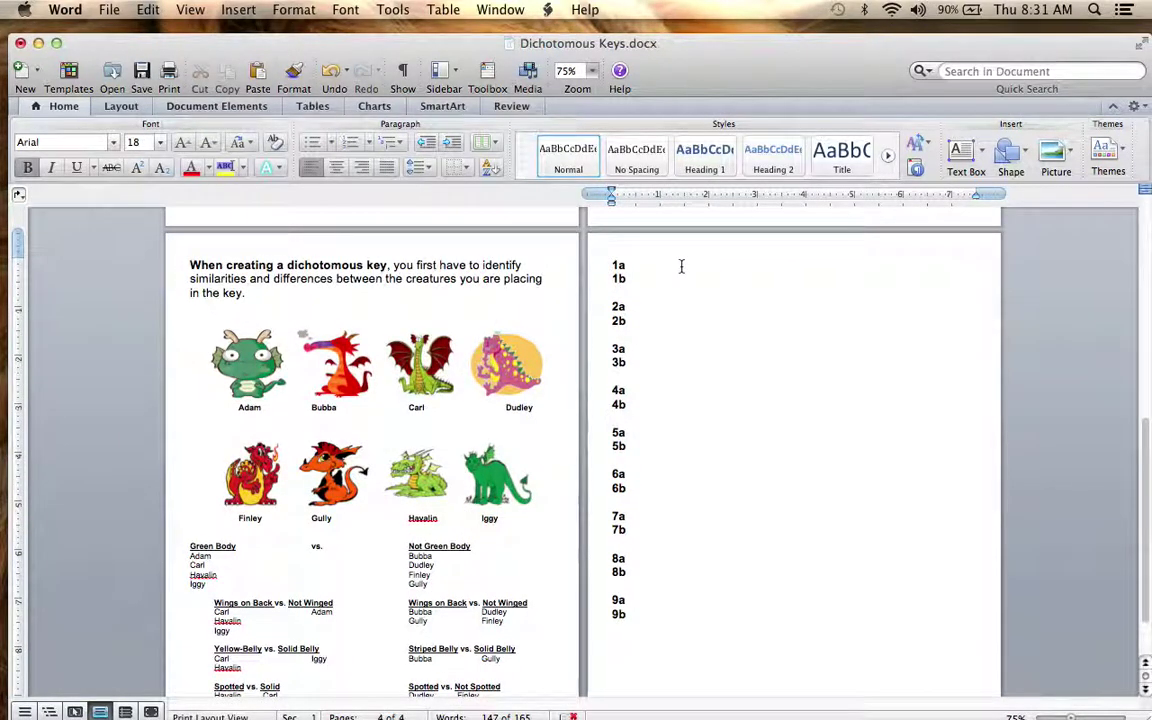
text(Green Body Not Gr)
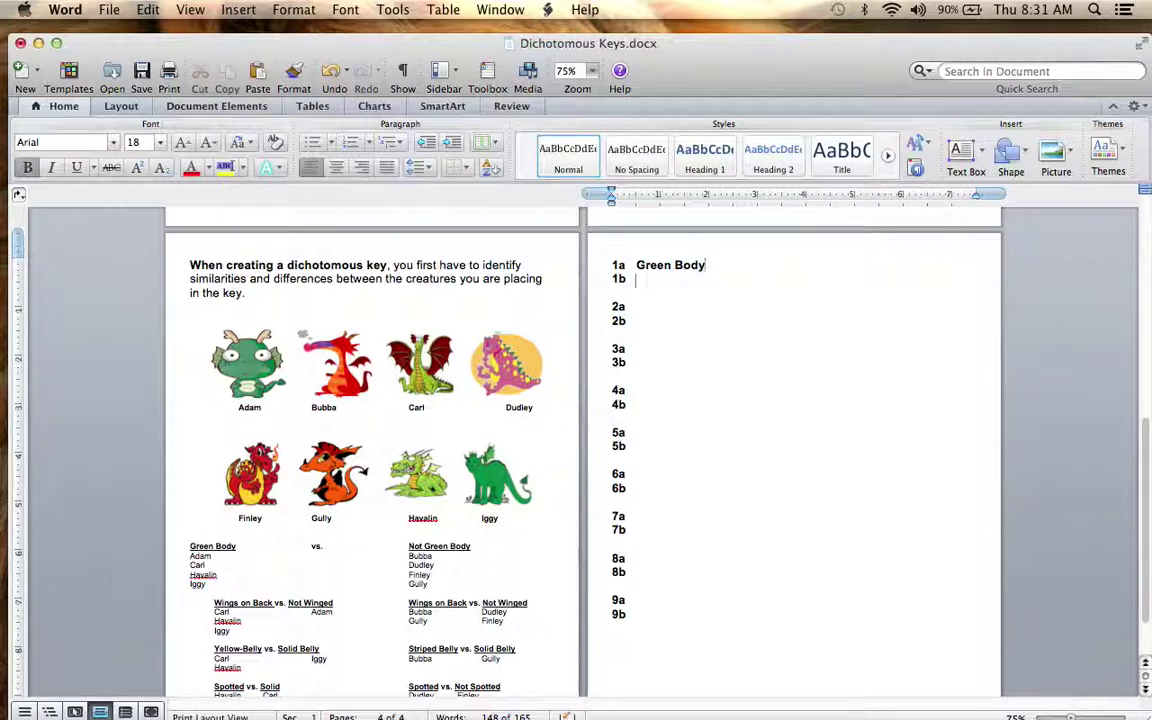
text(een Body)
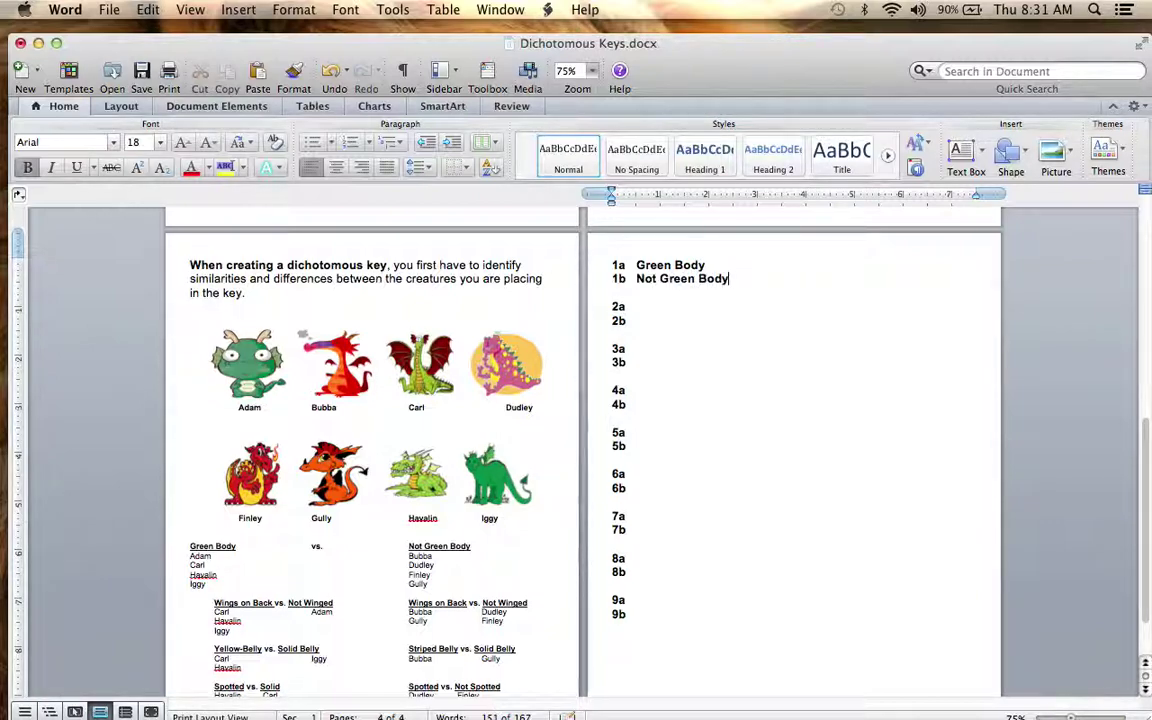
click(635, 278)
click(720, 264)
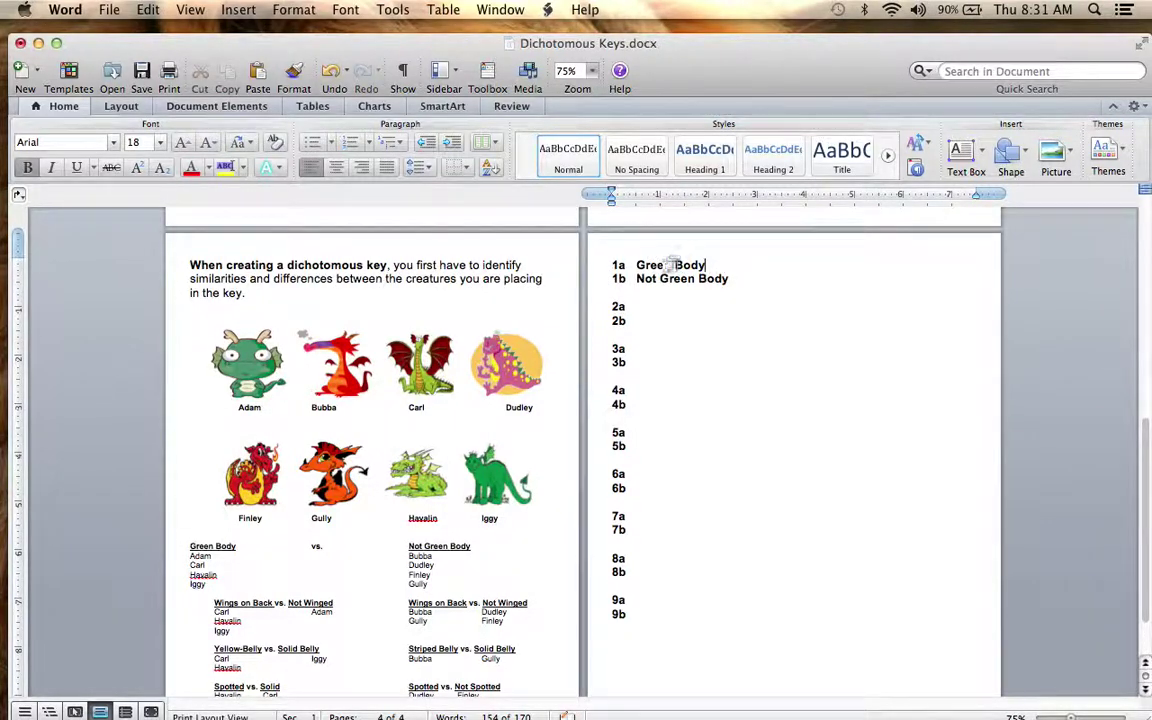
text(, go to 2)
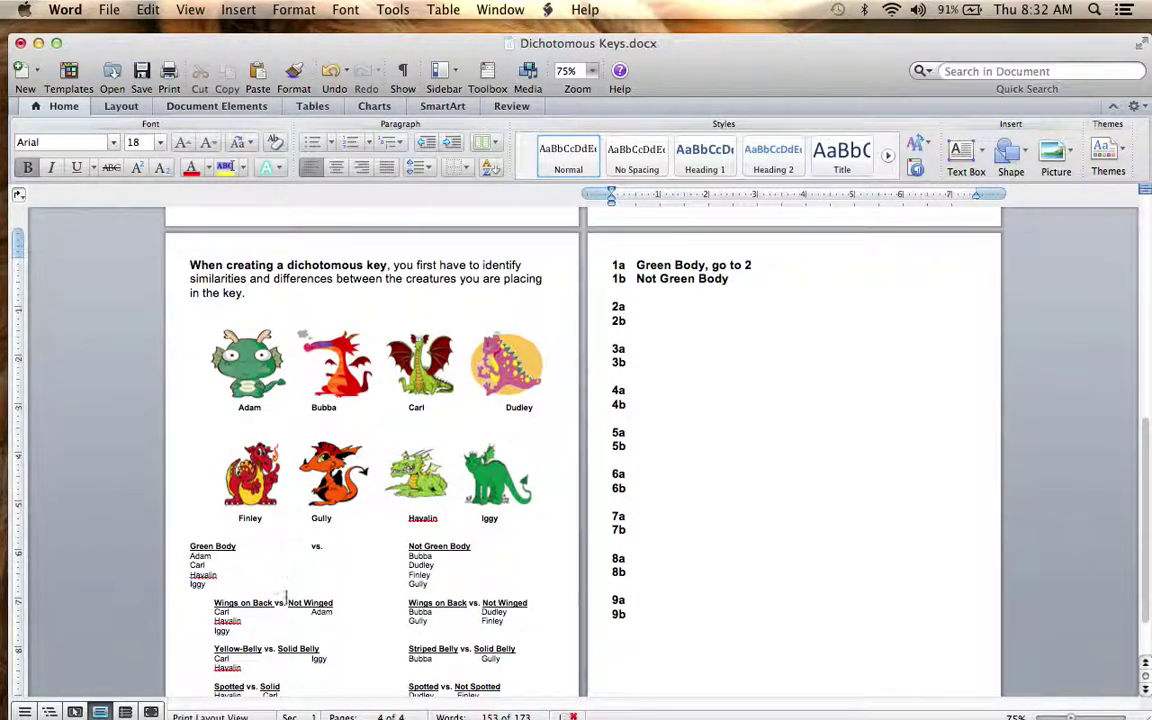
Step: Fill in the second key pair with "Wings on Back, go to 3" for 2a and "Not Winged → ADAM" for 2b
scroll(344, 567, down, 2)
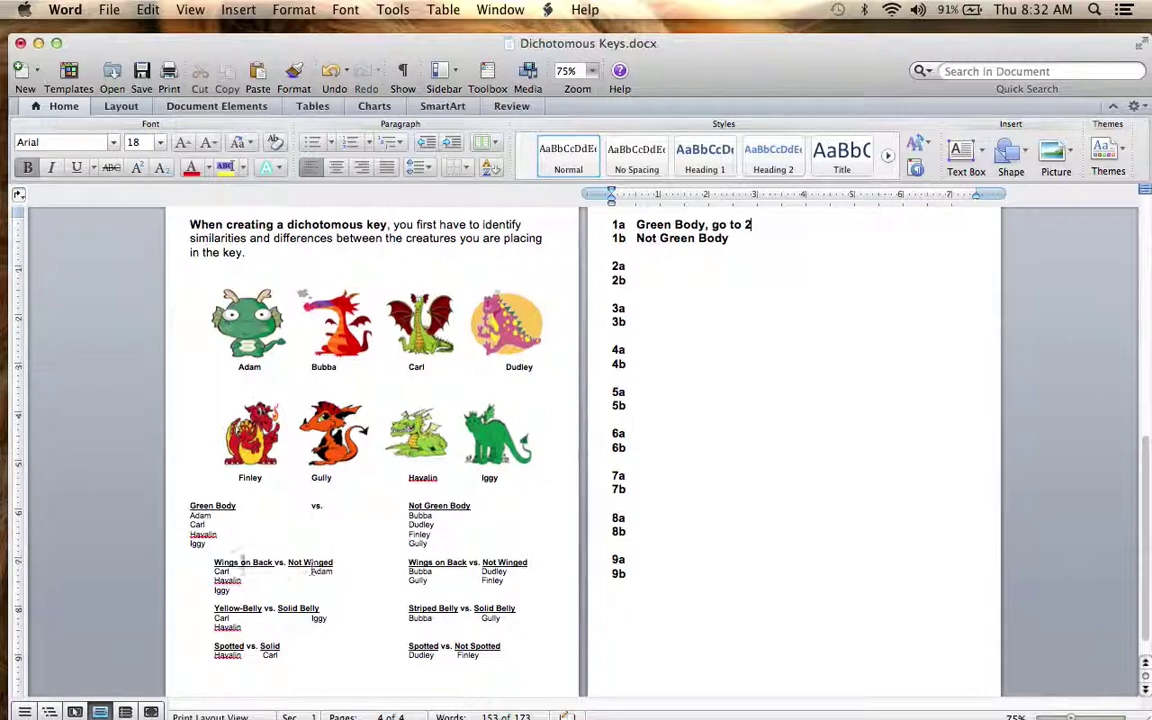
click(658, 262)
text(Wings on Back)
click(636, 280)
text(Not Winged)
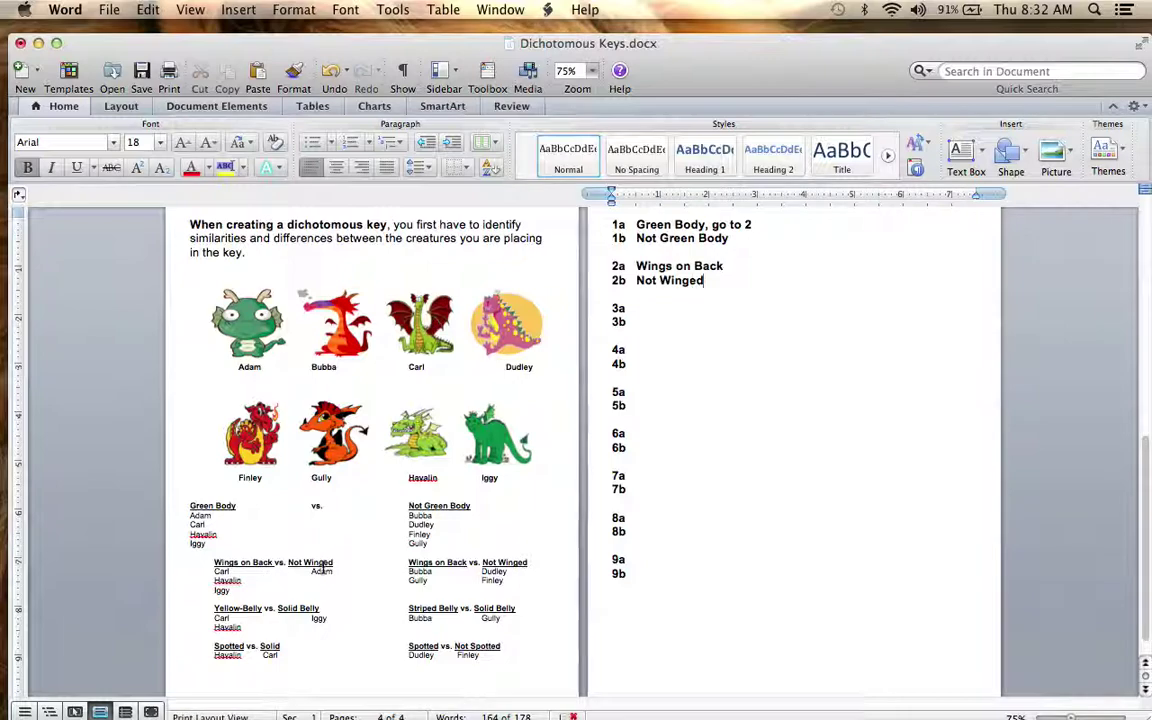
text( --> ADAM)
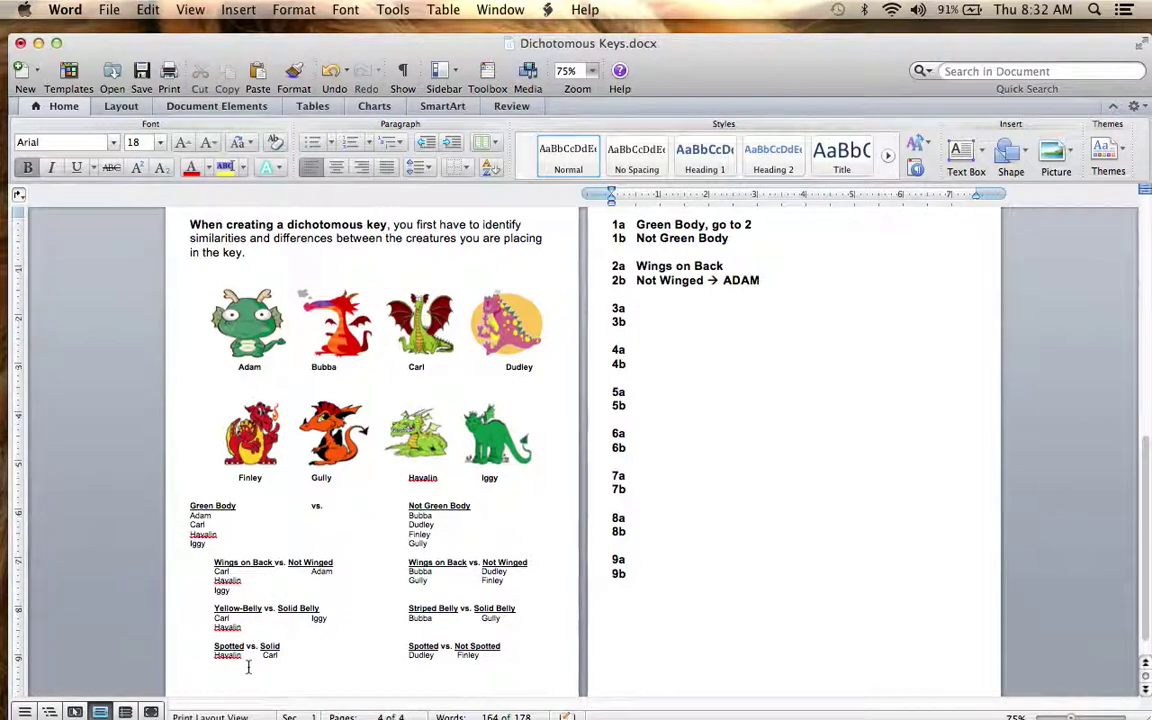
click(740, 262)
text(, go to 3)
Step: Fill in the third key pair with "Yellow-belly, go to 4" for 3a and "Solid Belly → IGGY" for 3b
click(666, 307)
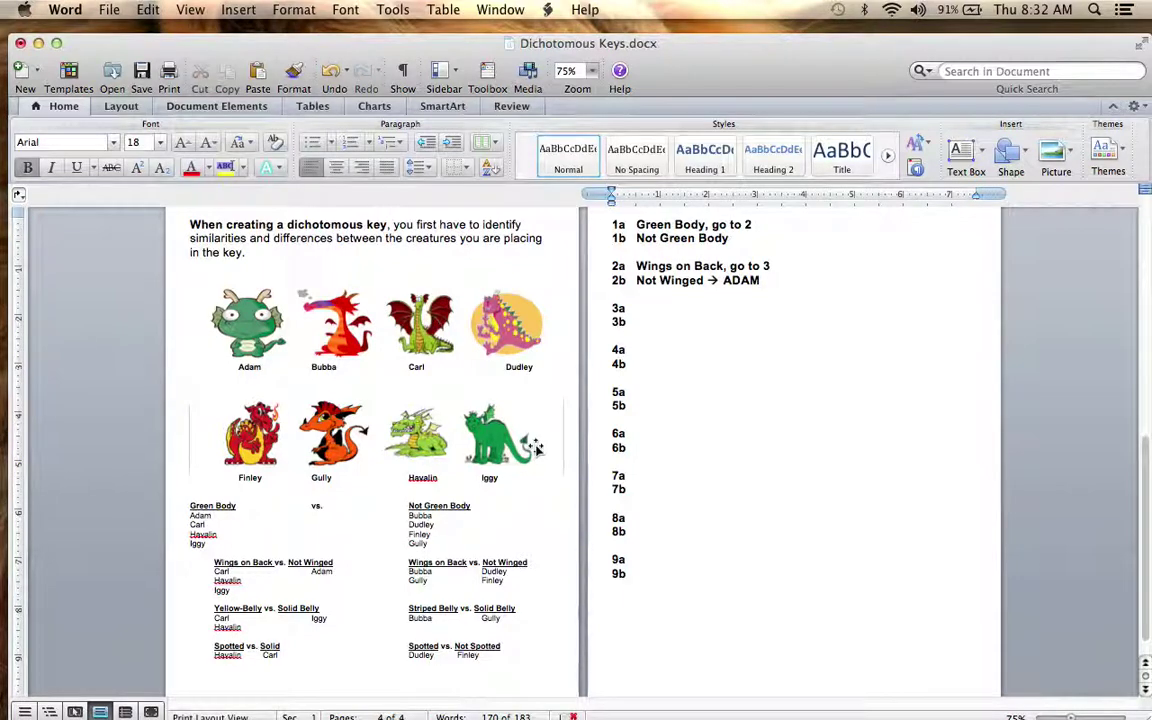
text(Yellow-belly)
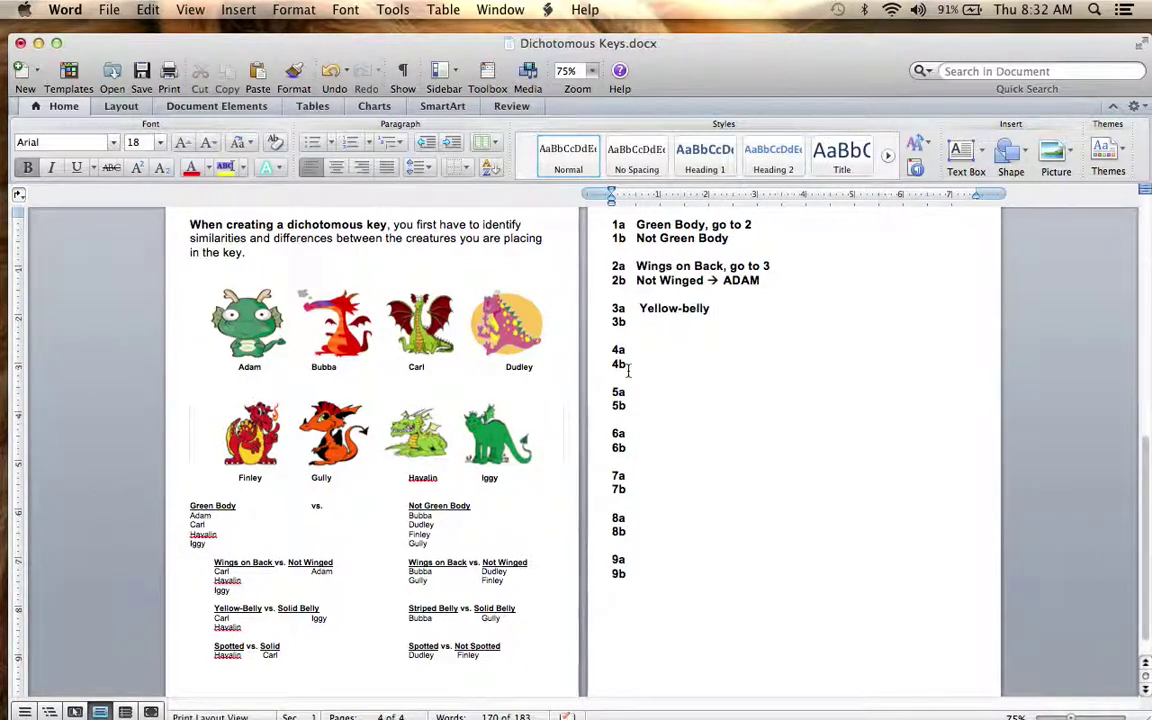
click(661, 322)
key(Tab)
text(Solid B)
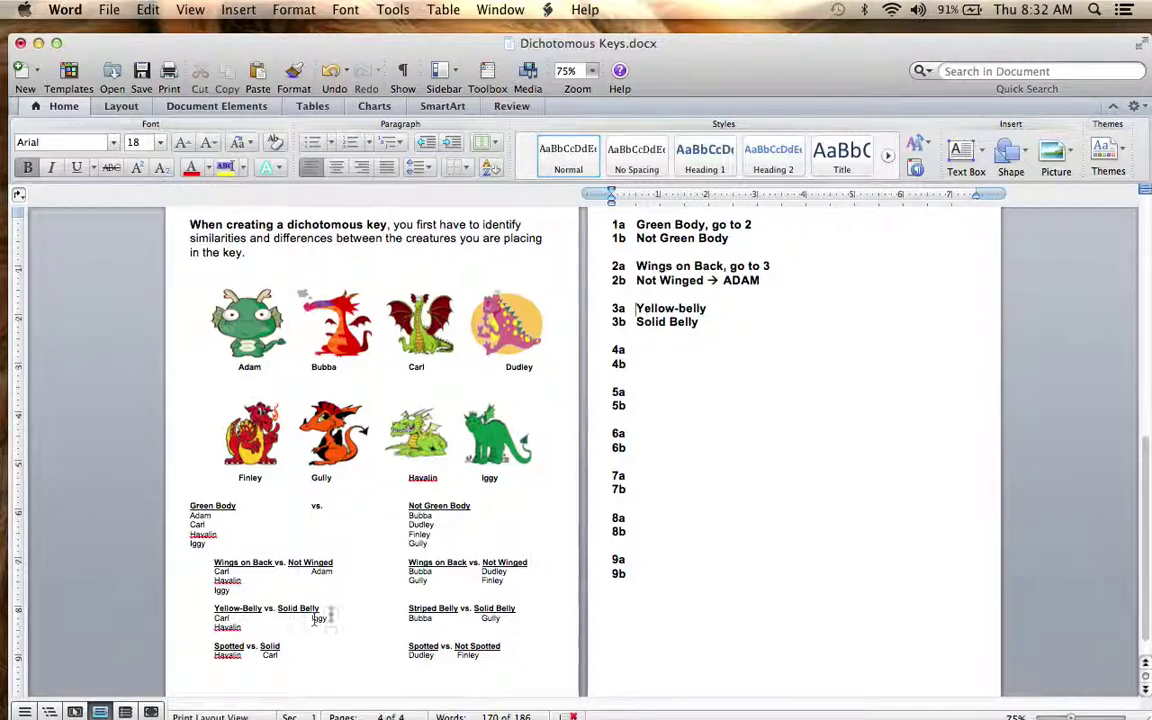
click(706, 322)
text(-> IGGY)
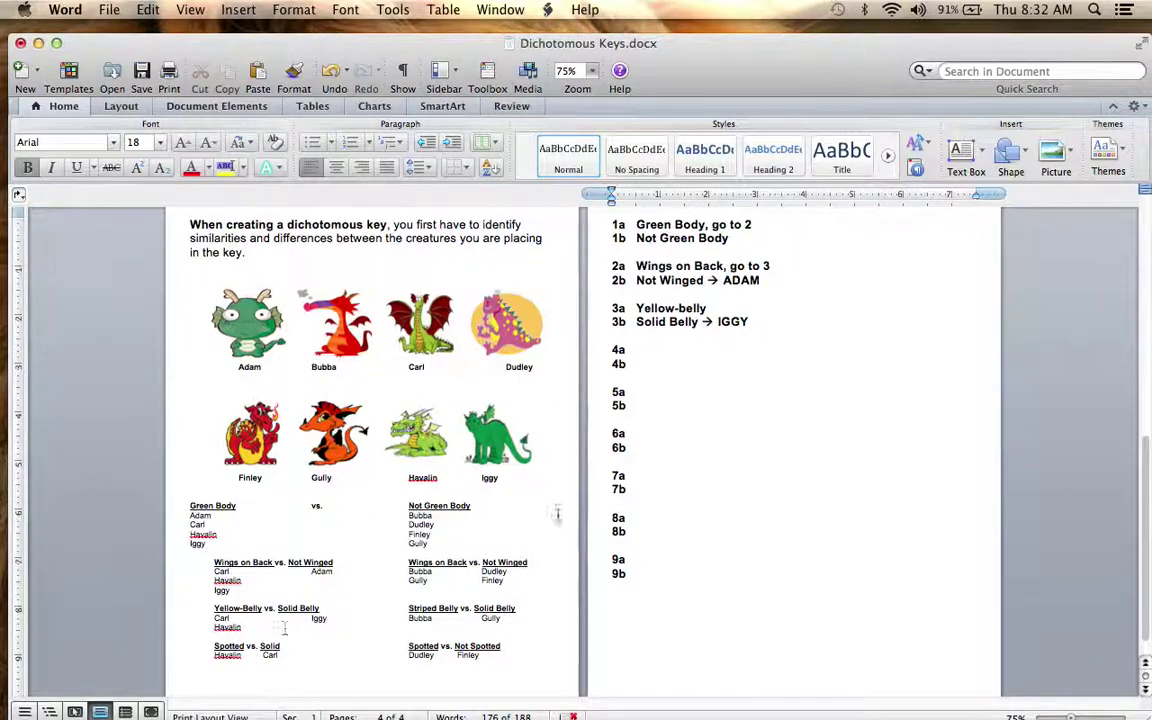
click(724, 307)
text(,)
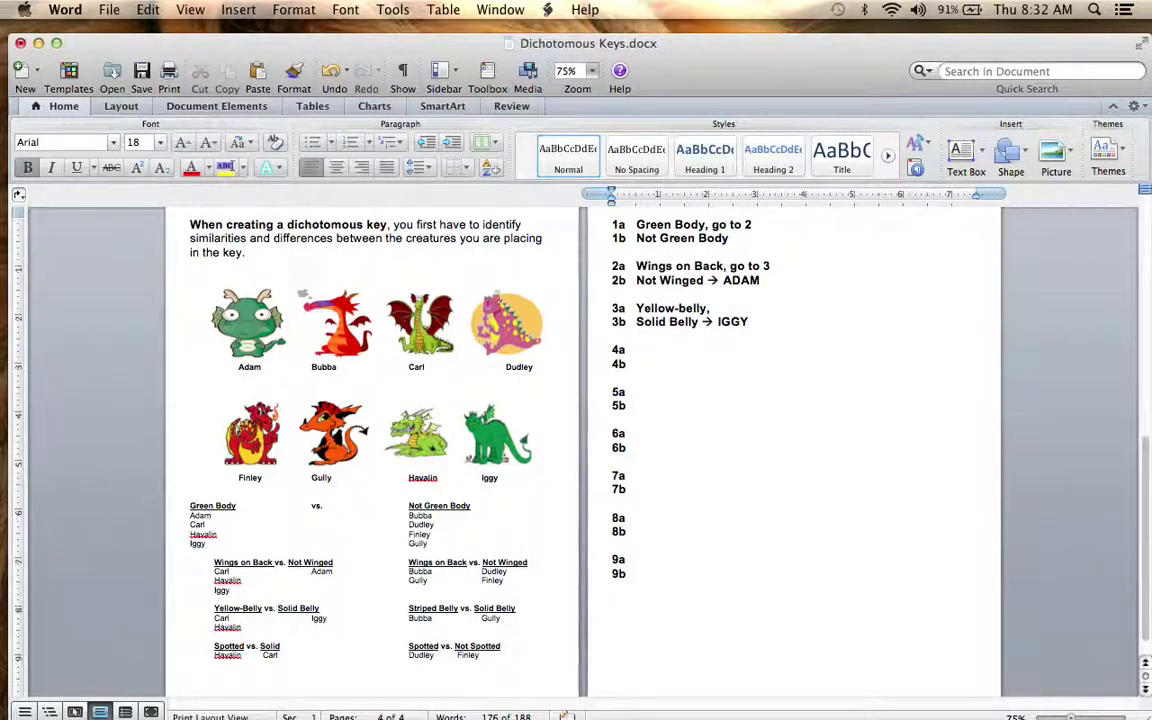
key(shift+Left)
key(shift+Left)
Step: Fill in the fourth key pair with "Spotted → HAVALIN" for 4a and "Solid → CARL" for 4b
click(659, 348)
text(Spooted)
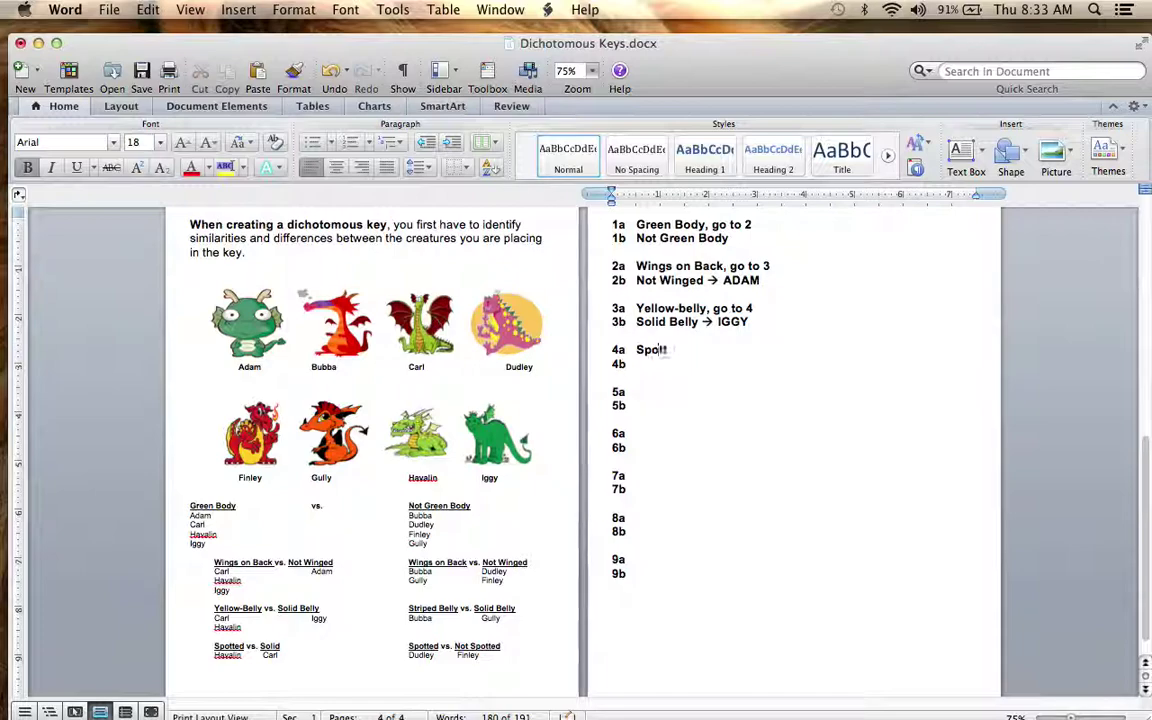
click(658, 364)
text(Solid)
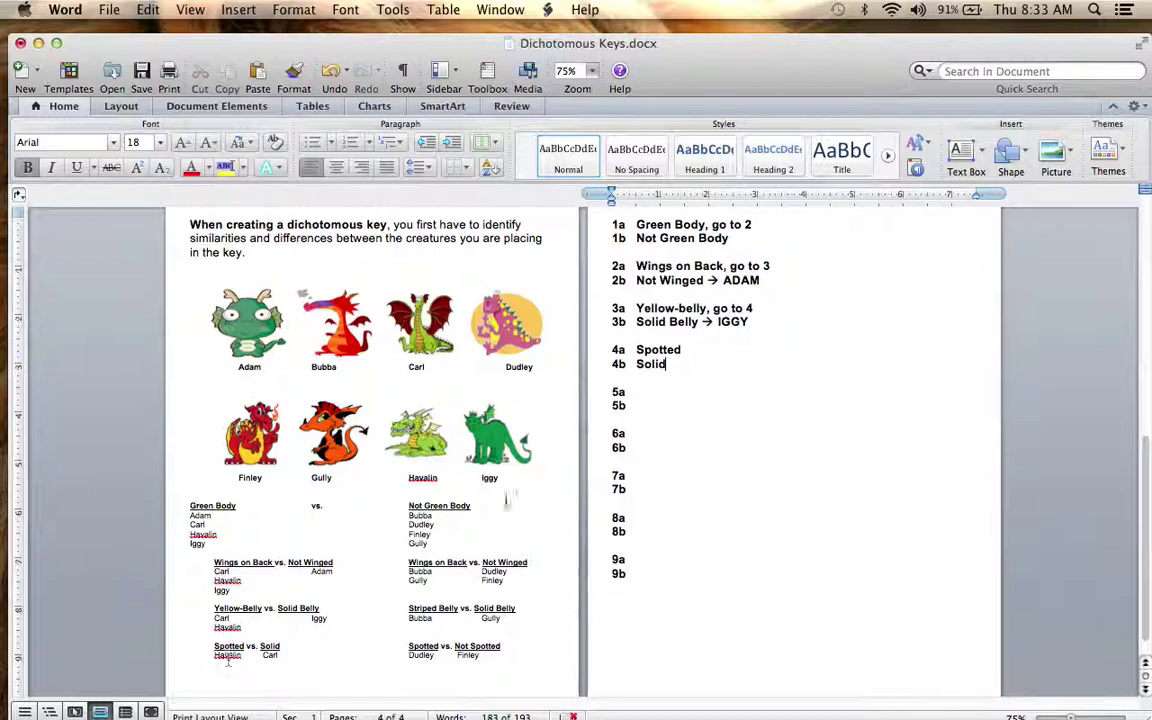
click(706, 351)
text(-> HAVALIN)
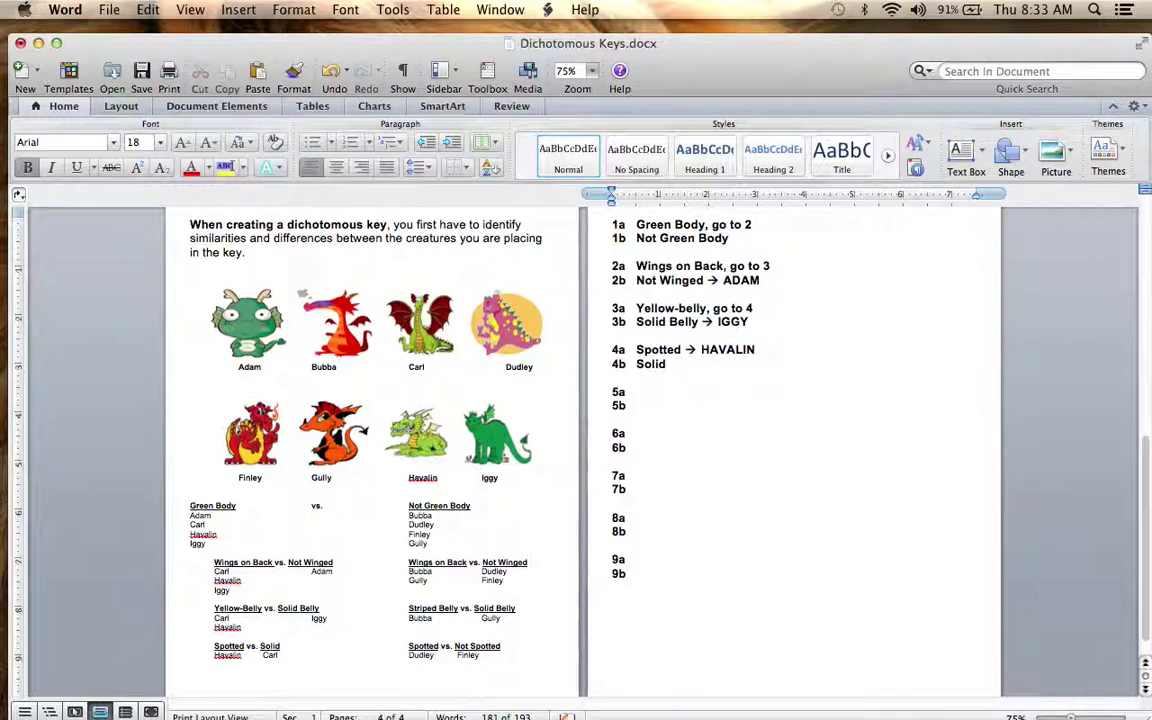
click(670, 364)
text(->)
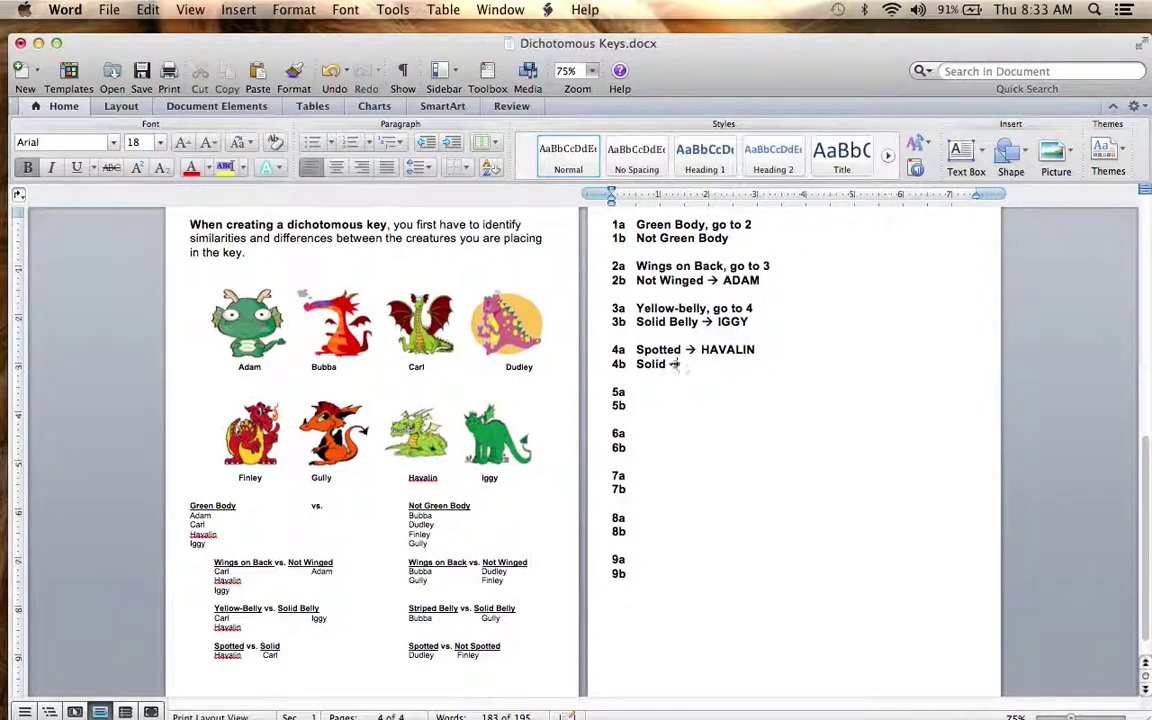
text( CARL)
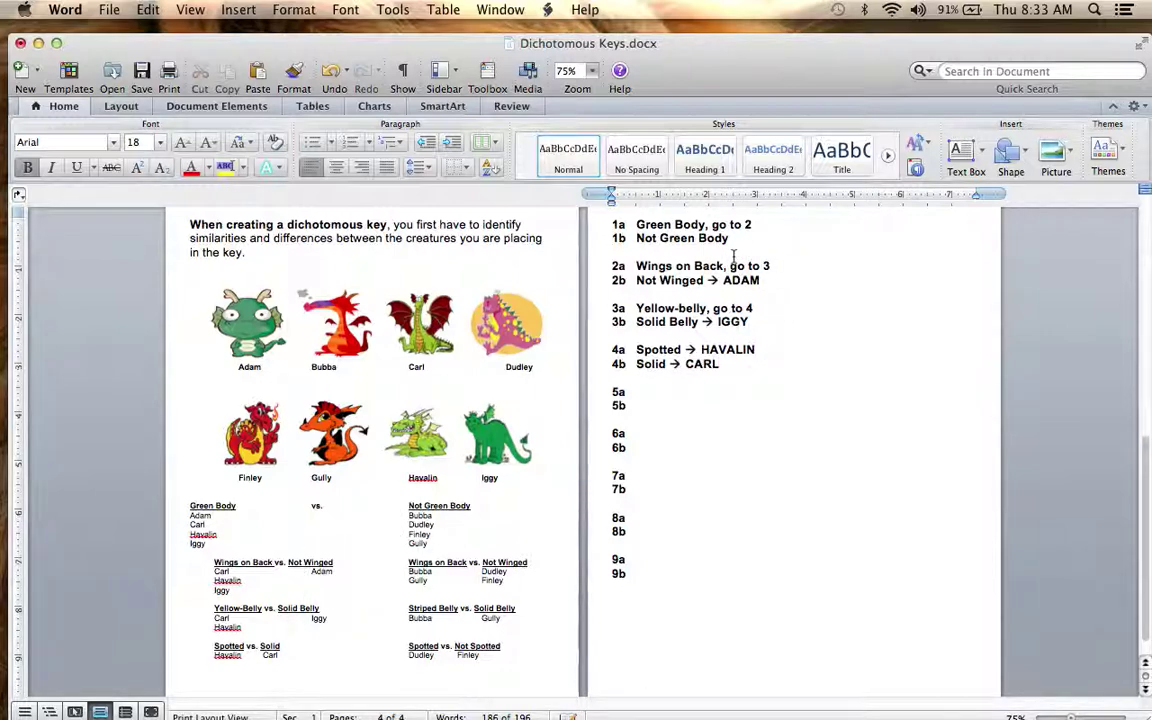
scroll(735, 257, up, 1)
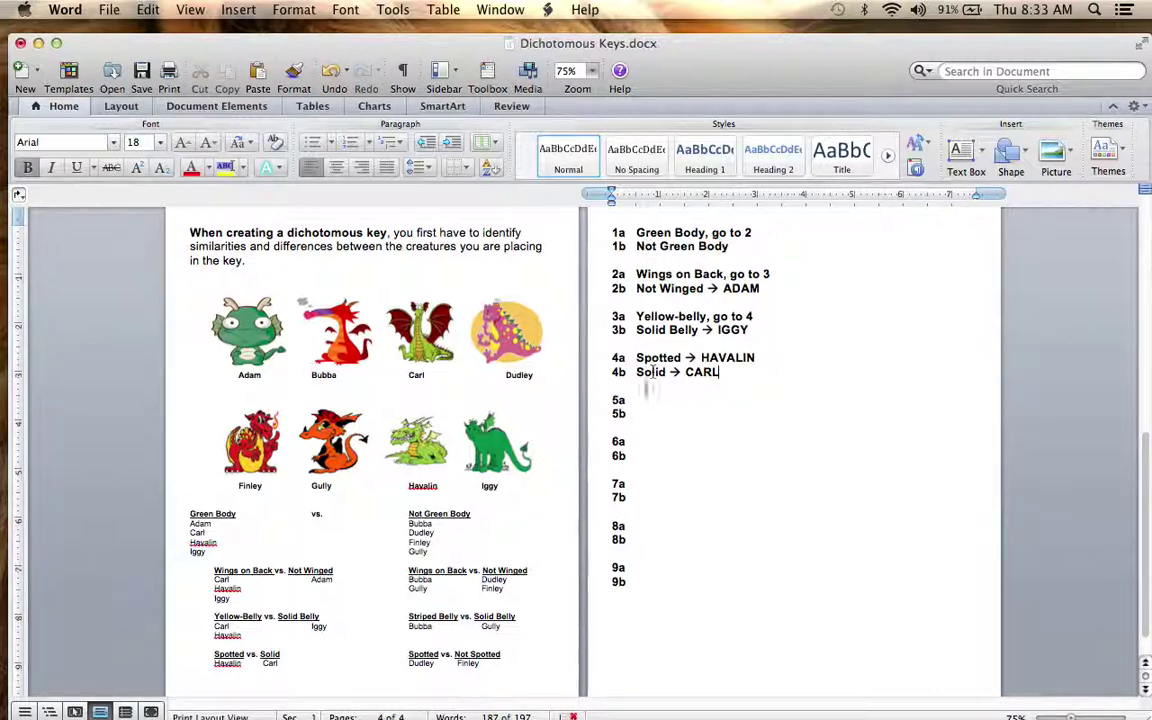
Step: Add ", go to 5" to 1b and fill in the fifth pair with "Wings on Back, go to 6" and "Not Winged"
click(735, 245)
text(, go to 5)
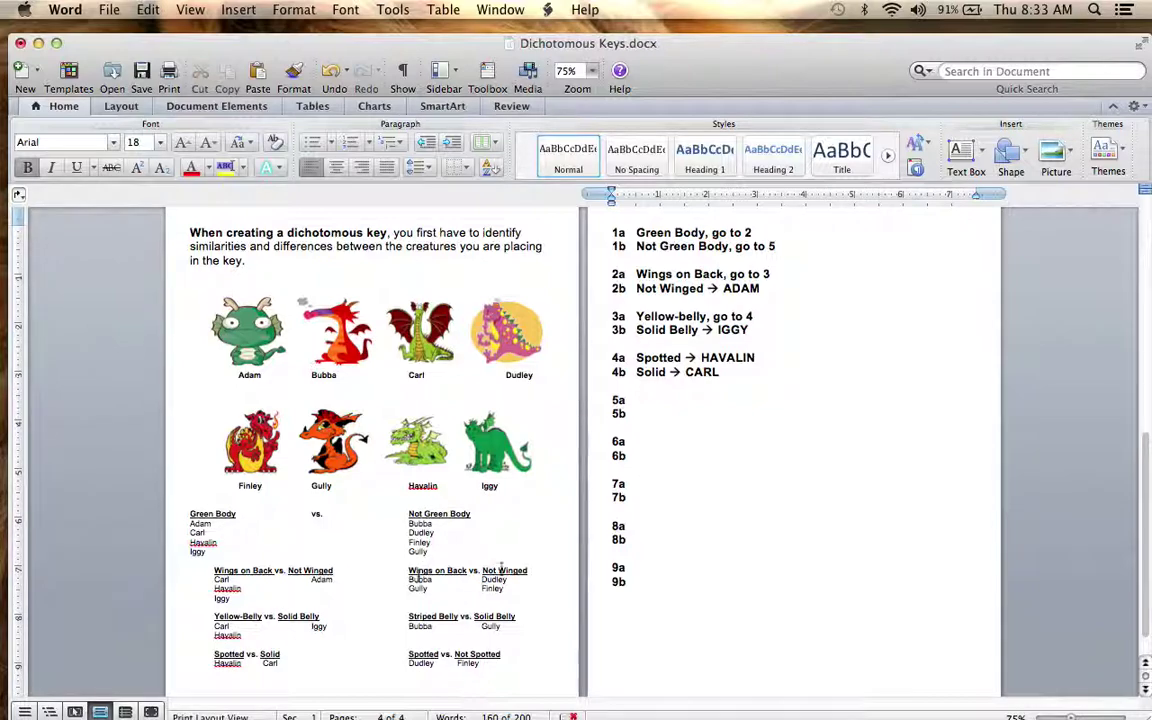
key(Tab)
text(Wings)
text( on Back N)
text(ot Winged)
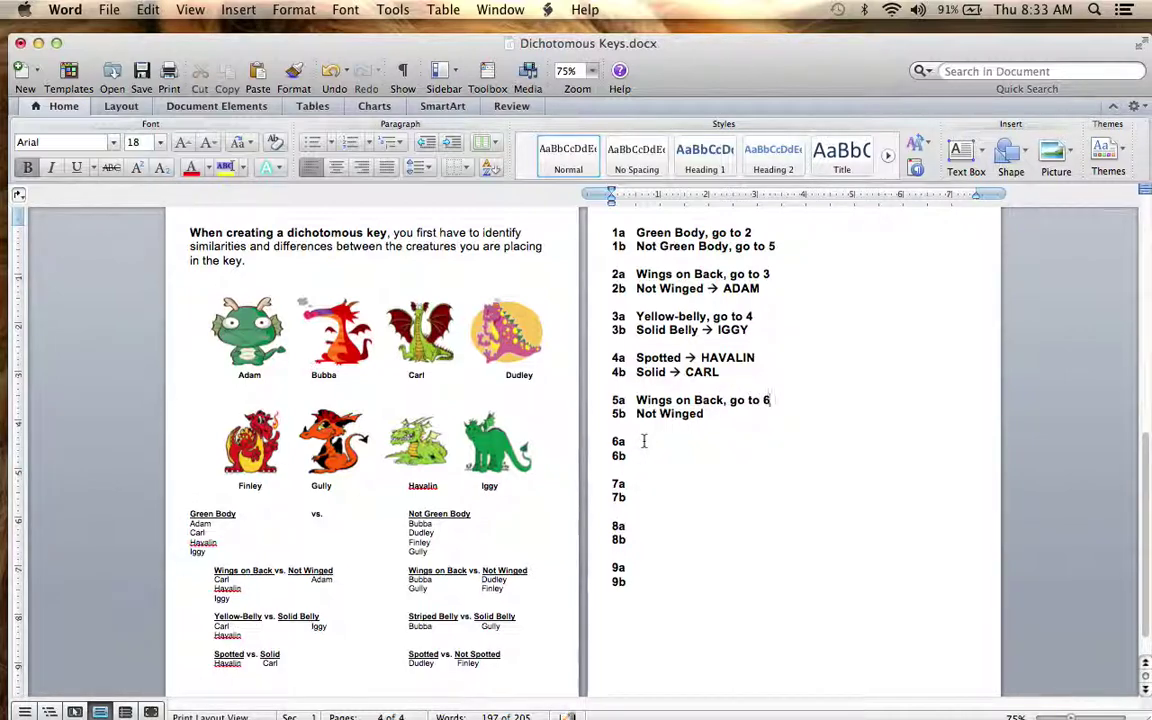
Step: Fill in the sixth key pair with "Striped Belly → BUBBA" for 6a and "Solid Belly → GULLY" for 6b
click(430, 628)
text(Striped b)
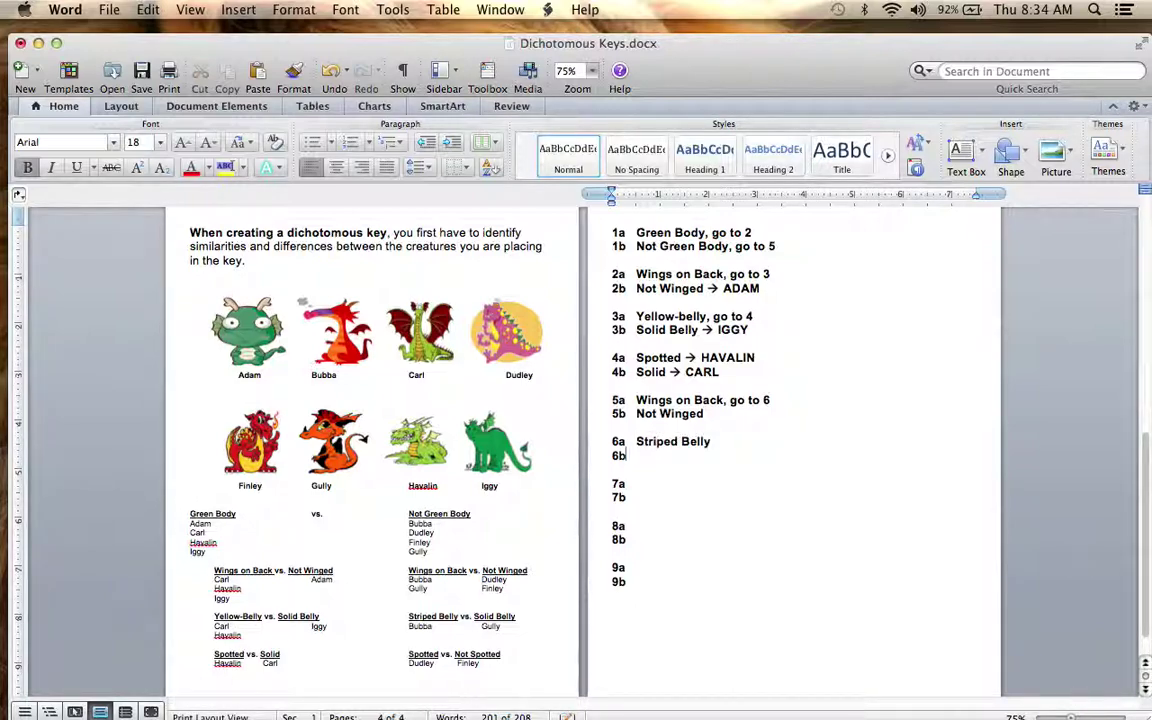
text(olid Belly)
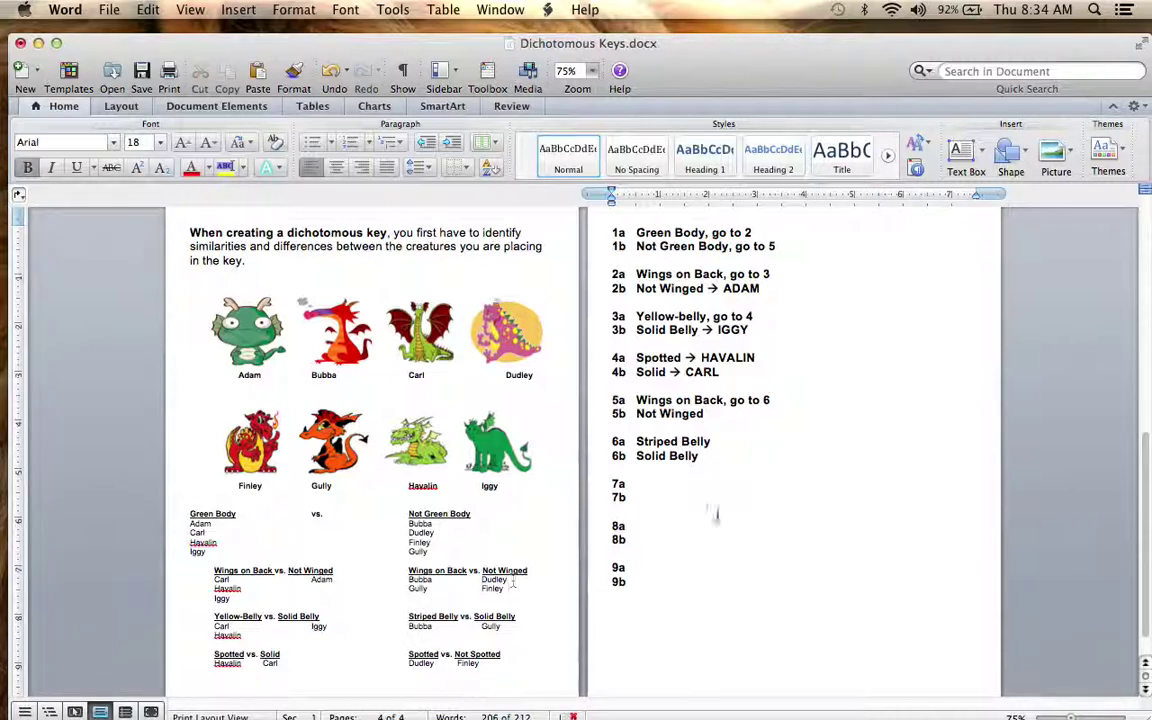
text(> BUBBA)
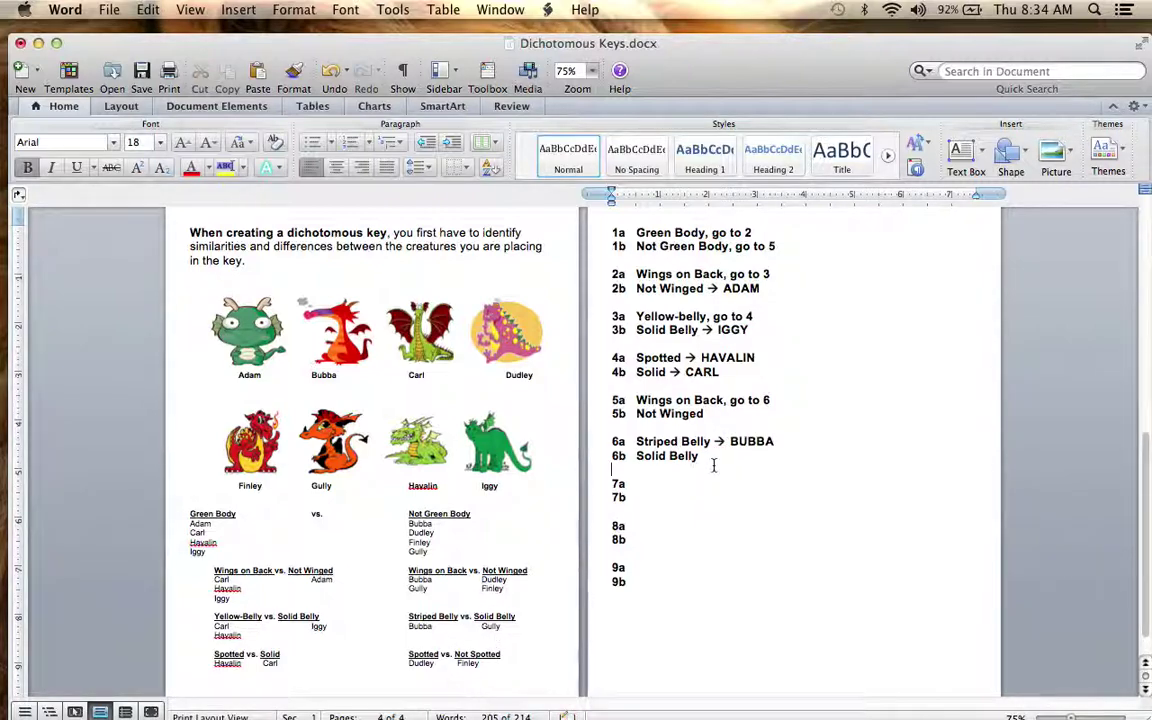
text( -> GULLY)
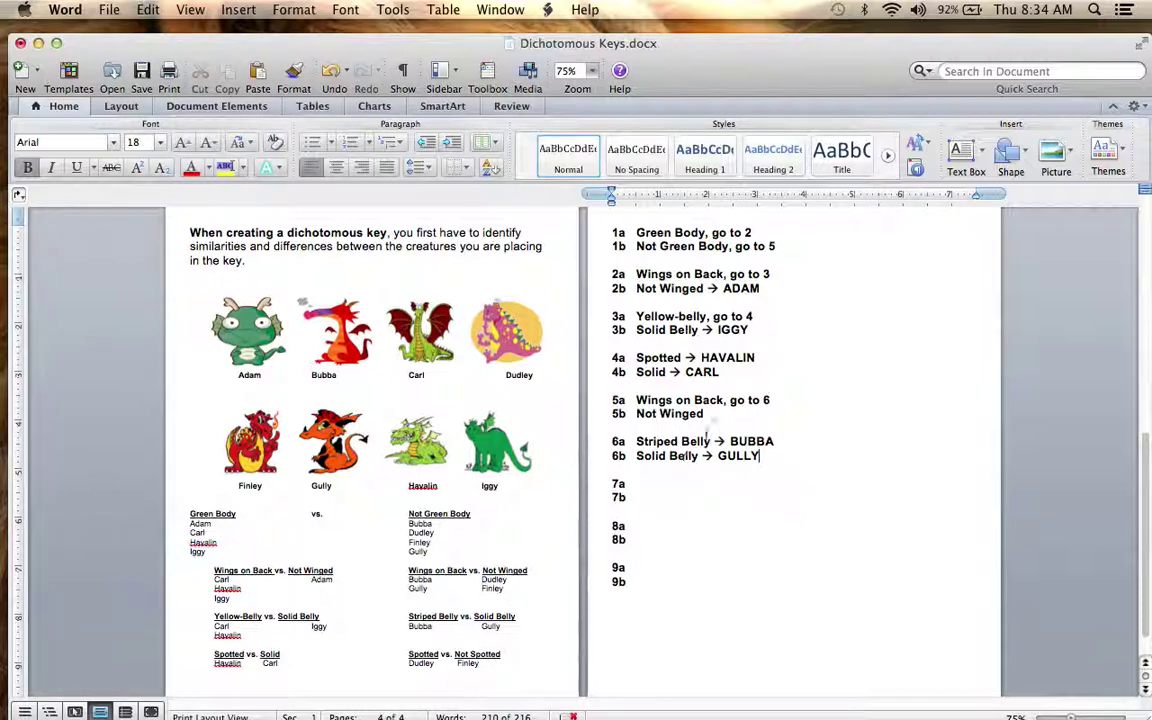
Step: Add ", go to 7" to 5b and fill in the seventh pair with "Spotted → DUDLEY" and "Not Spotted → FINLEY"
text(Winged, go to 7)
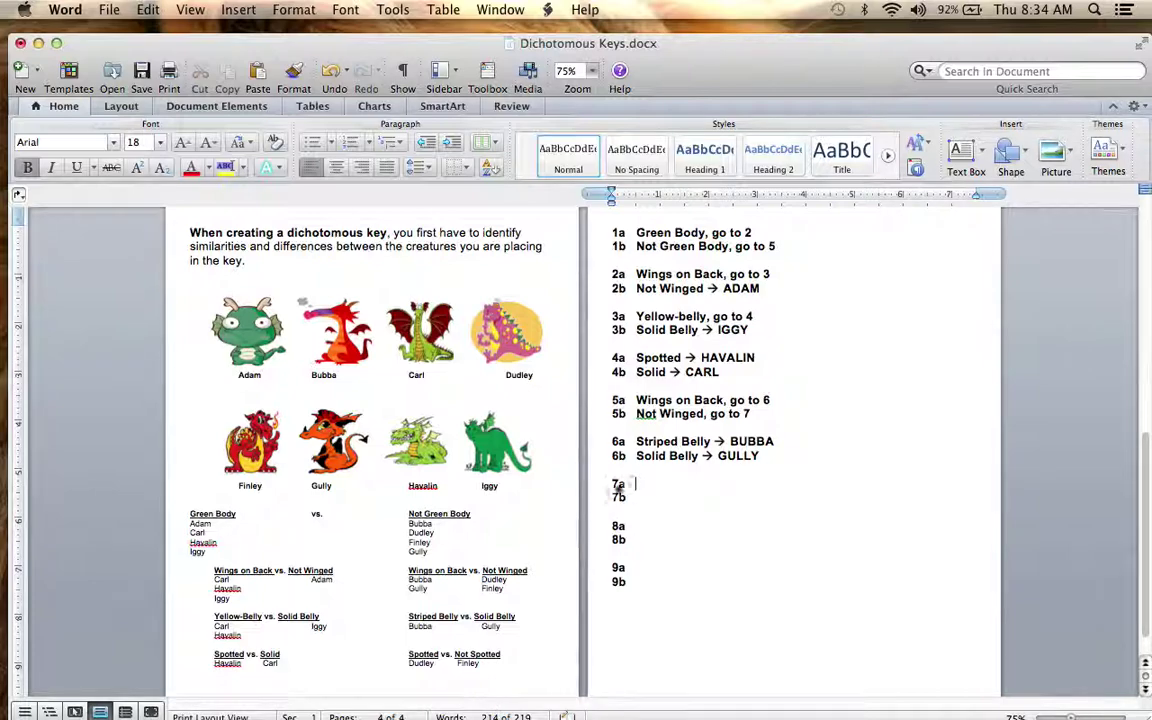
text(Spotted 7b)
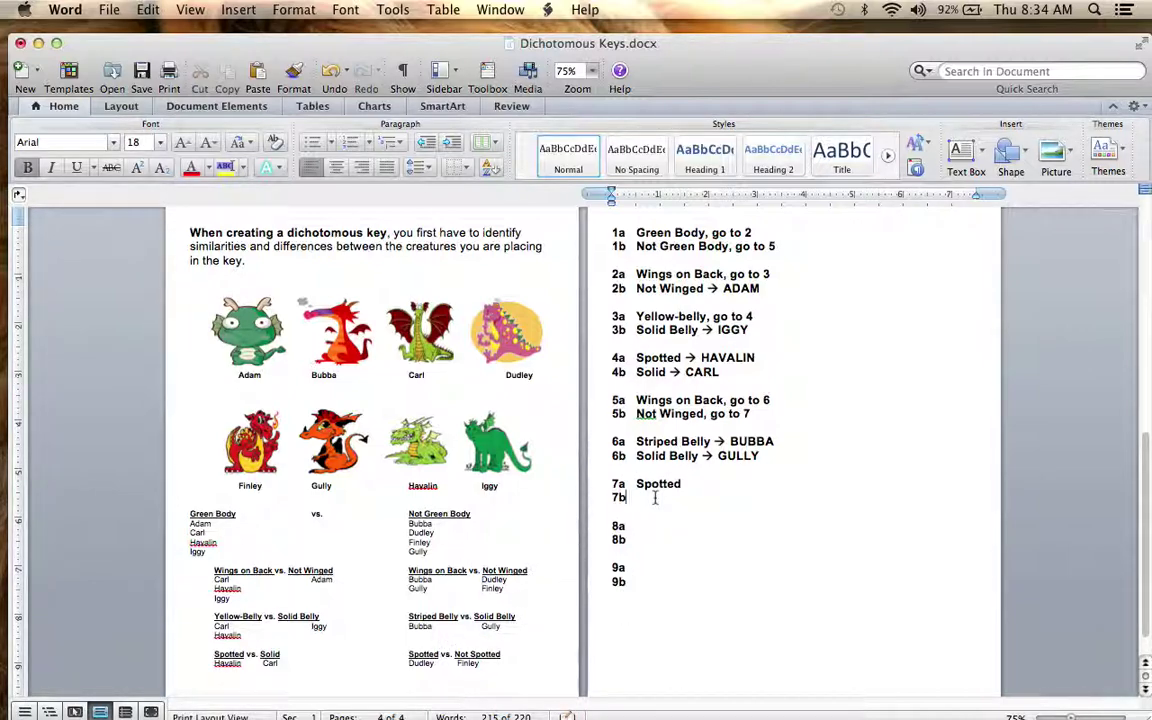
text( Not Spotted)
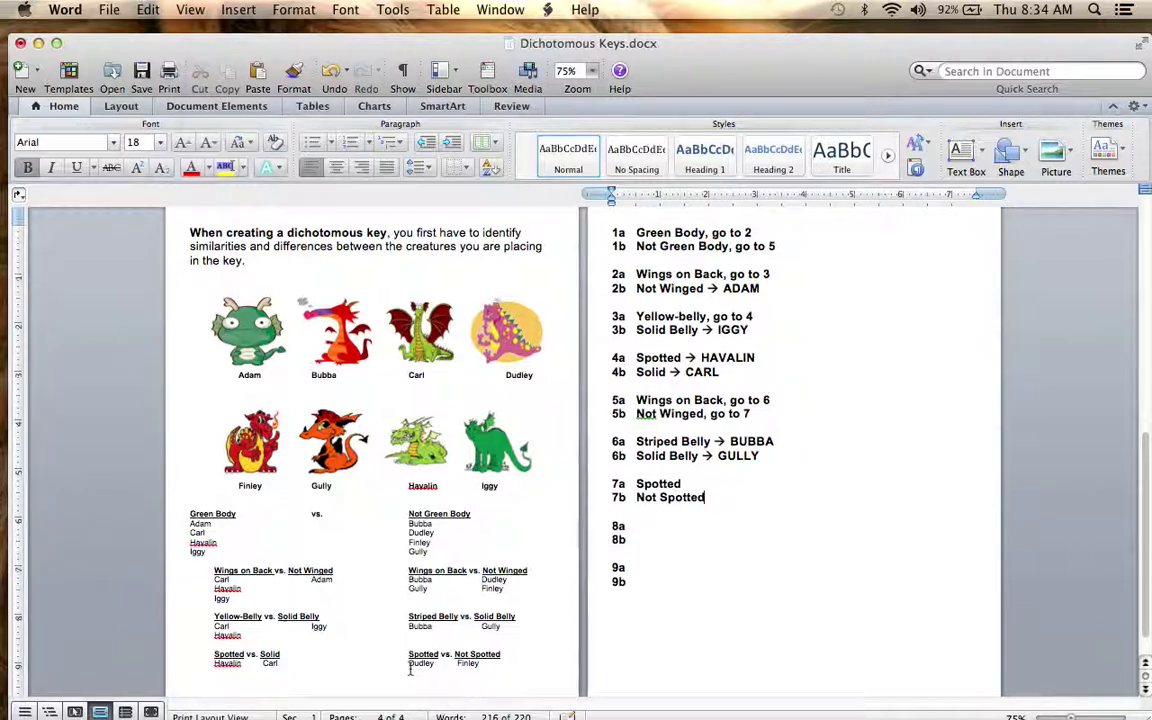
click(701, 484)
text(-> DUDLEY)
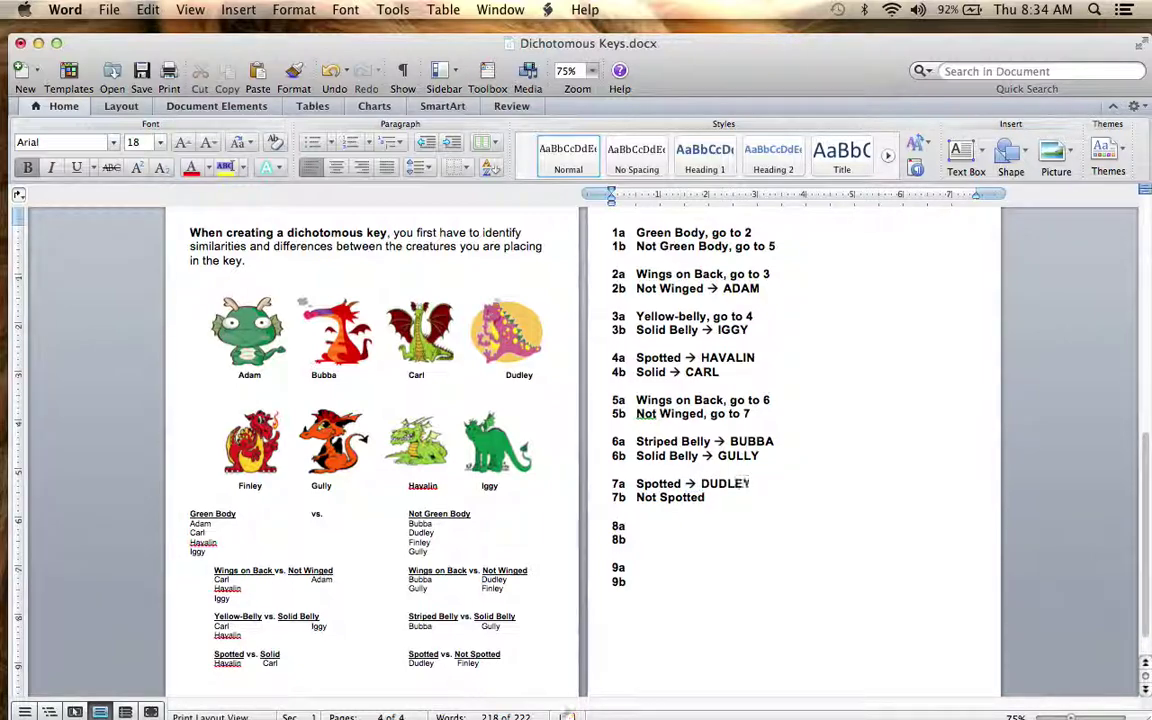
click(712, 497)
text(-> FINLEY)
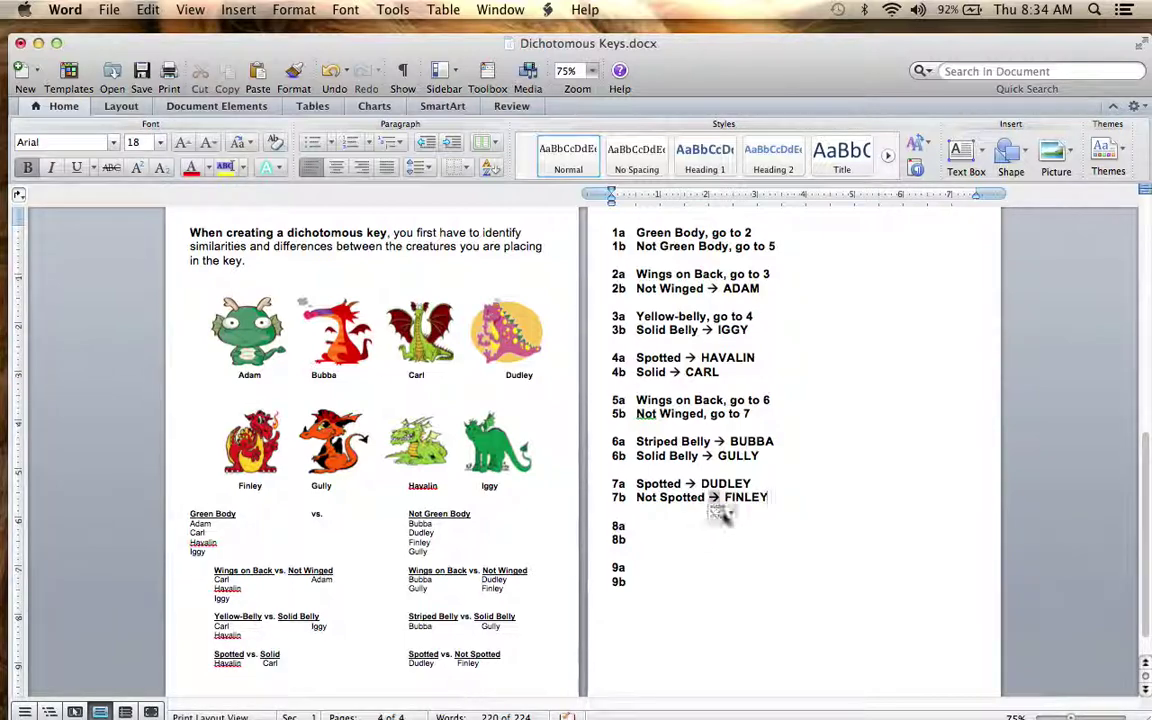
scroll(745, 543, down, 2)
scroll(742, 545, up, 4)
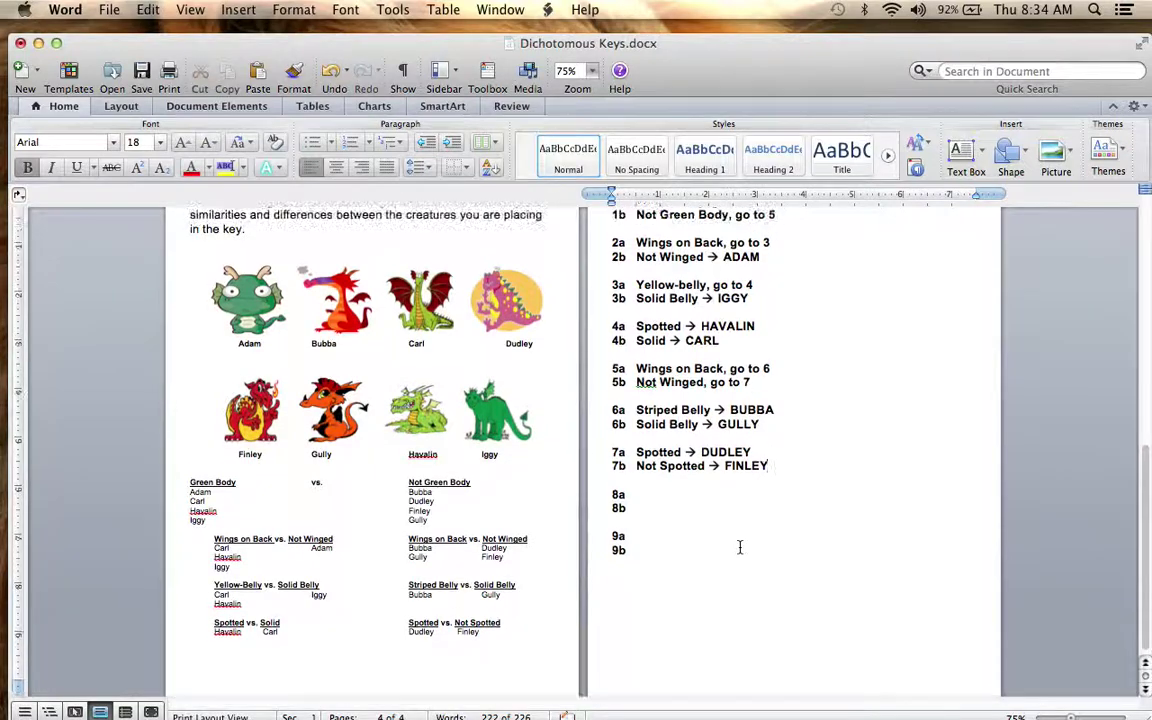
scroll(740, 547, down, 1)
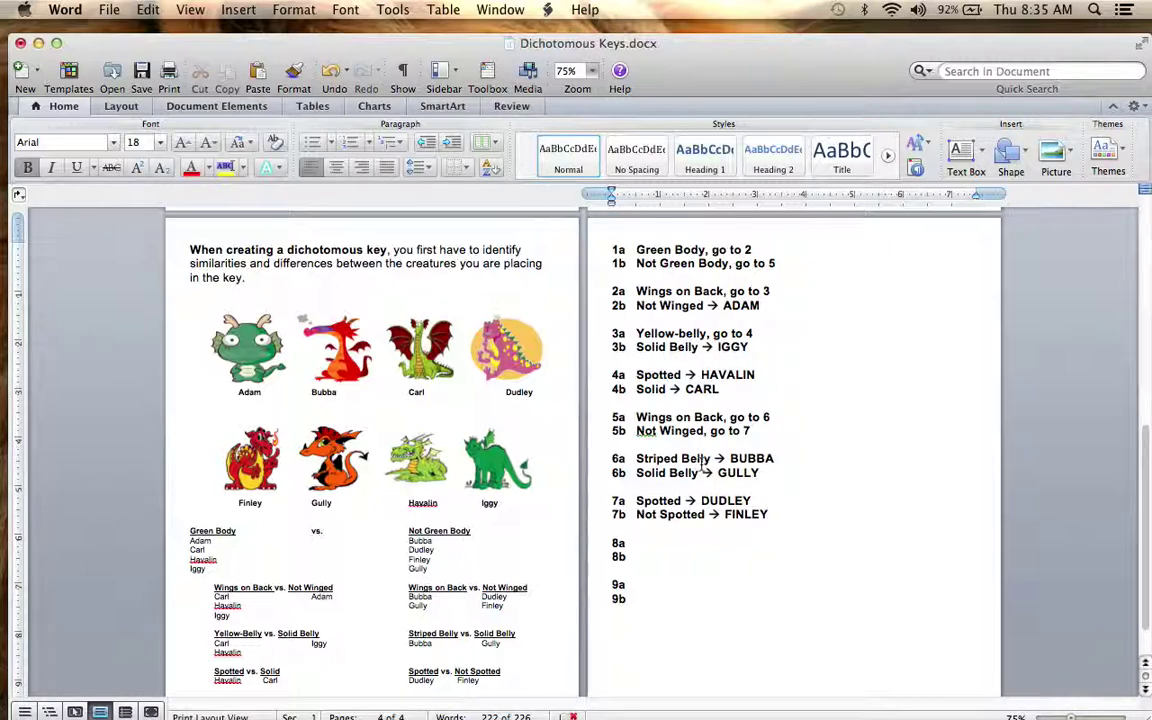
click(639, 250)
scroll(660, 552, down, 1)
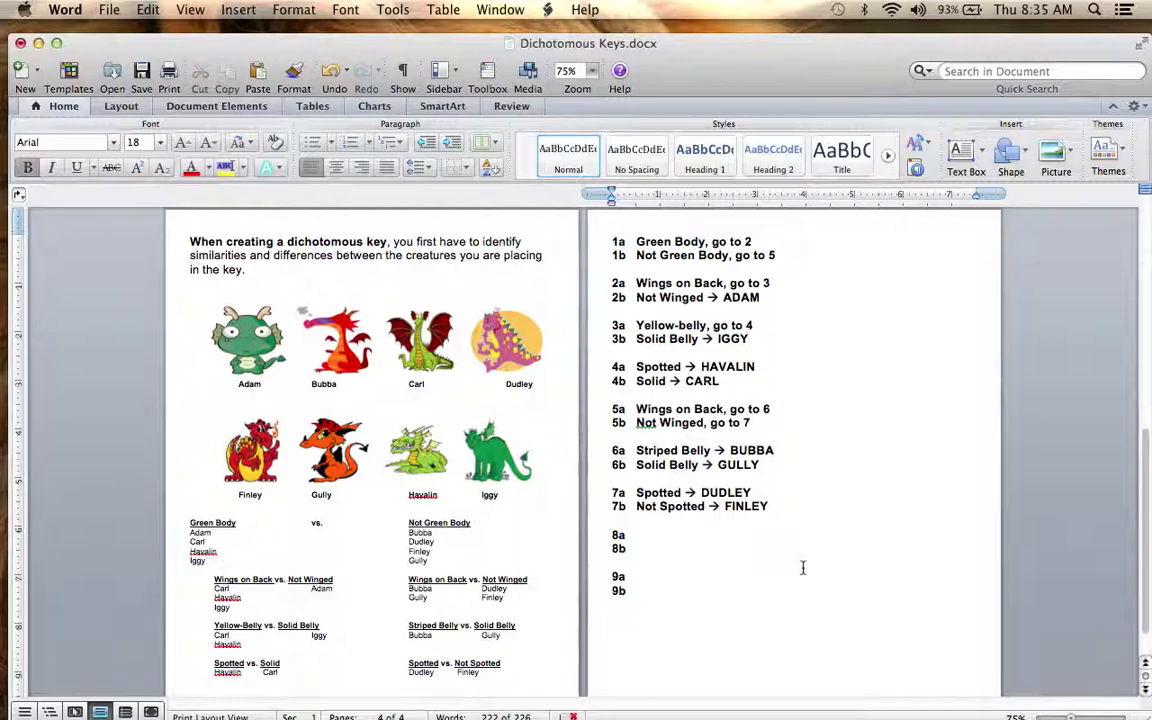
key(super+Tab)
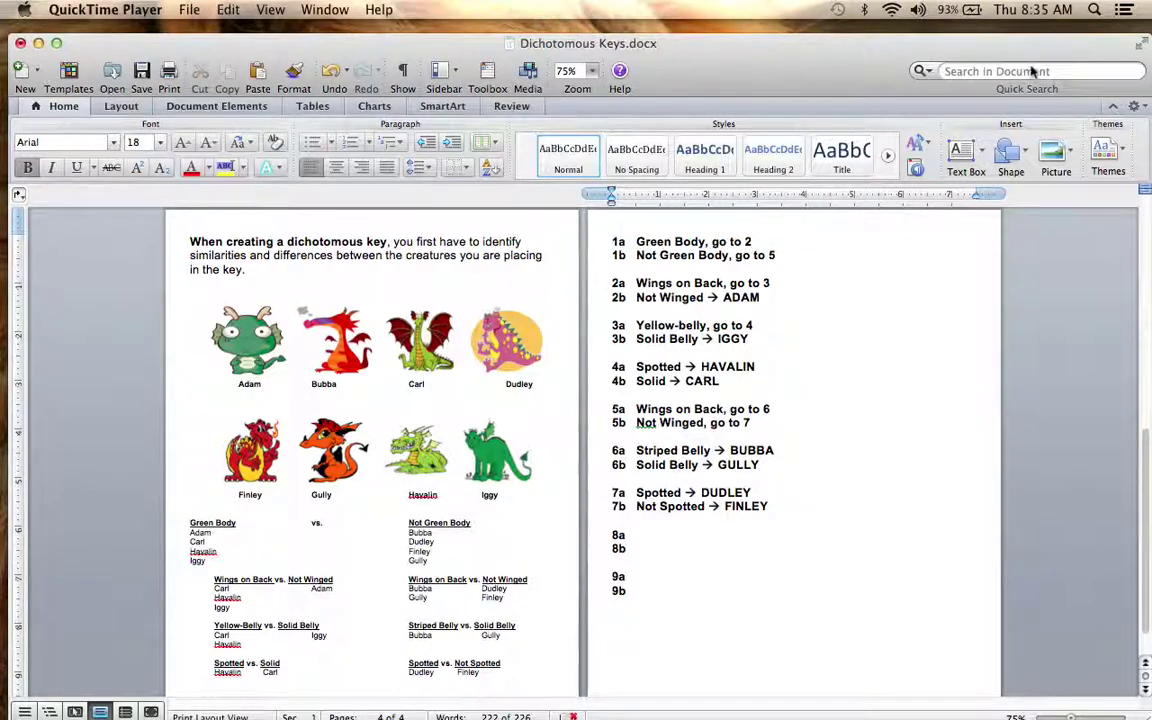